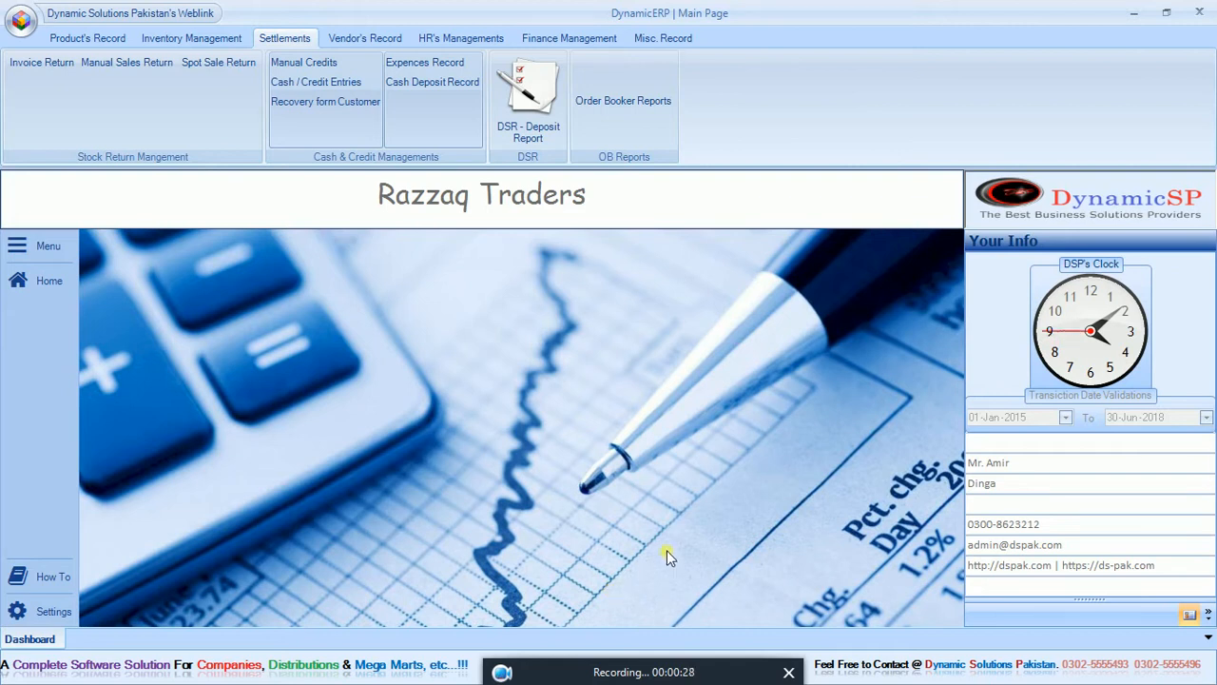
Open the product specification records and generate the COKE company-wise and activation-type-wise reports for active products.
left_click(169, 38)
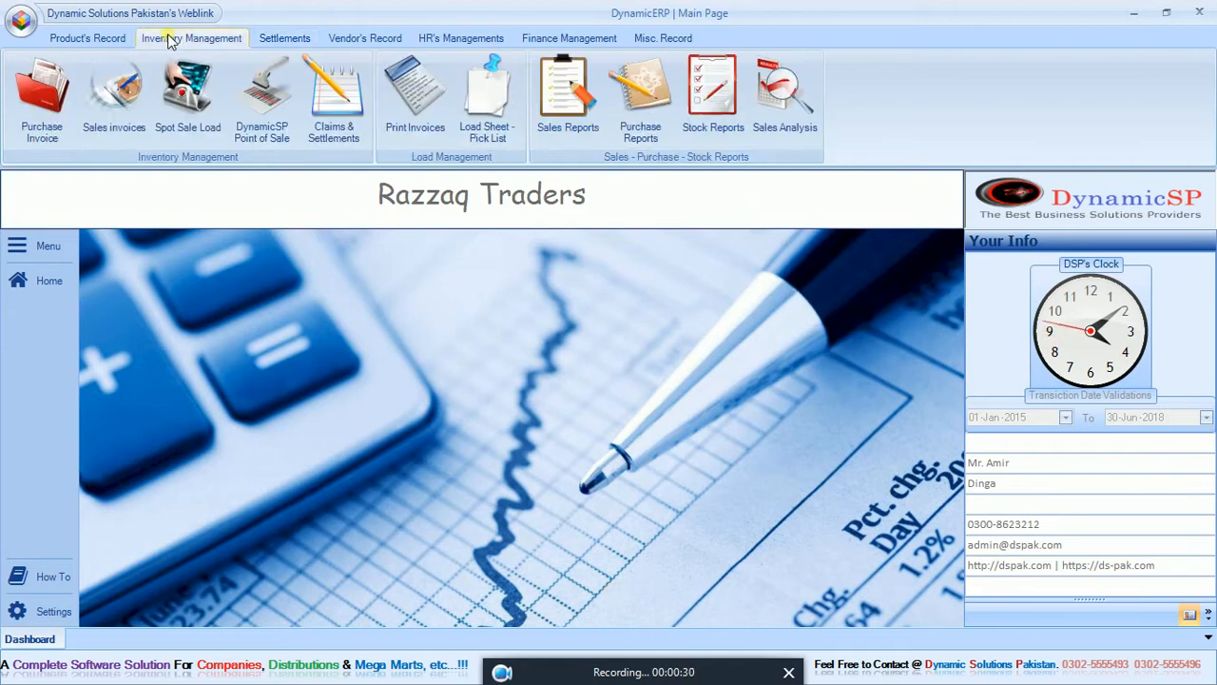
left_click(96, 40)
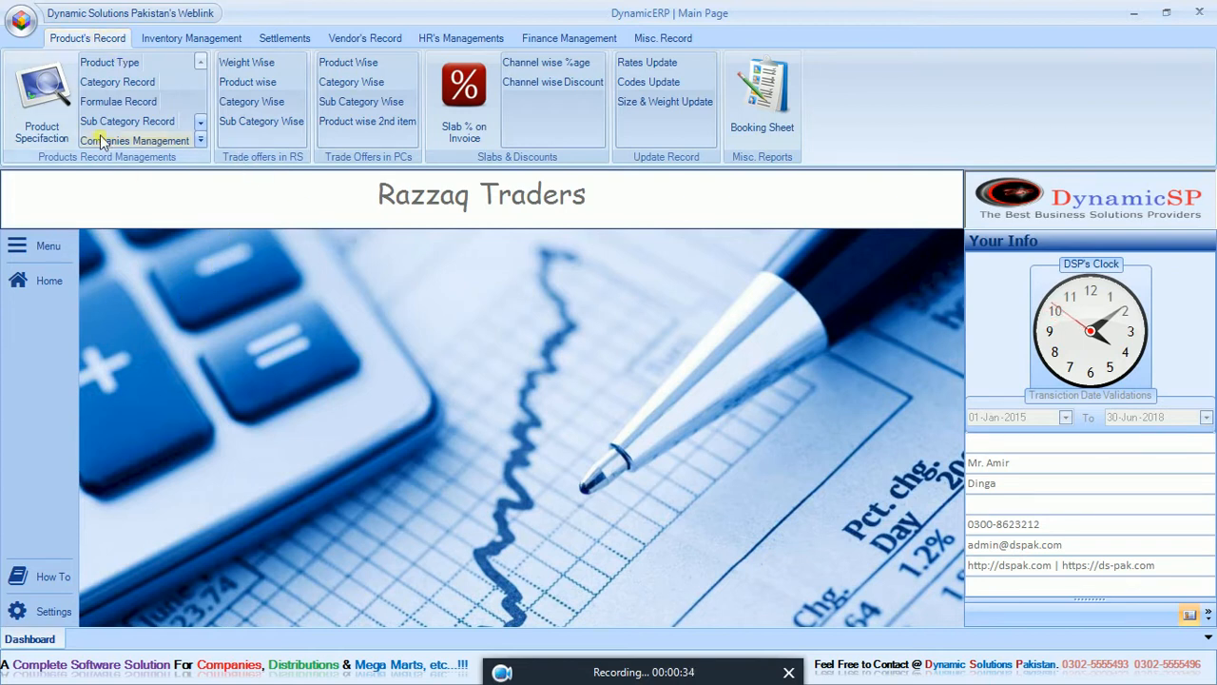
left_click(19, 92)
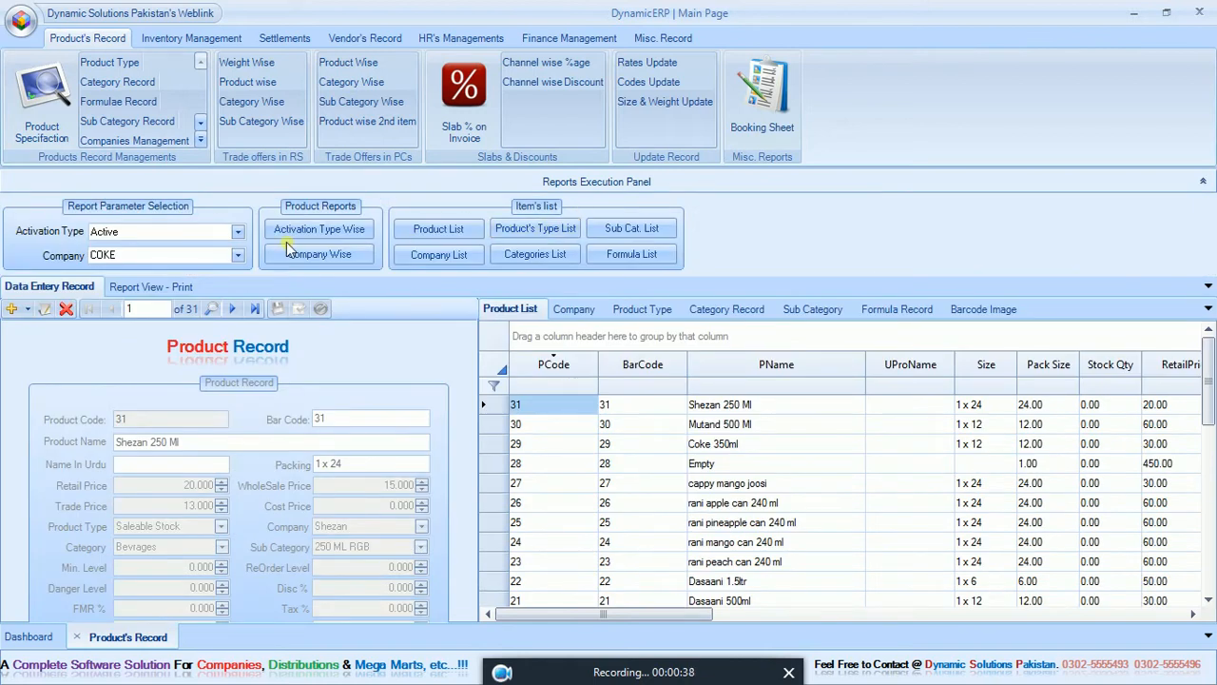
left_click(340, 254)
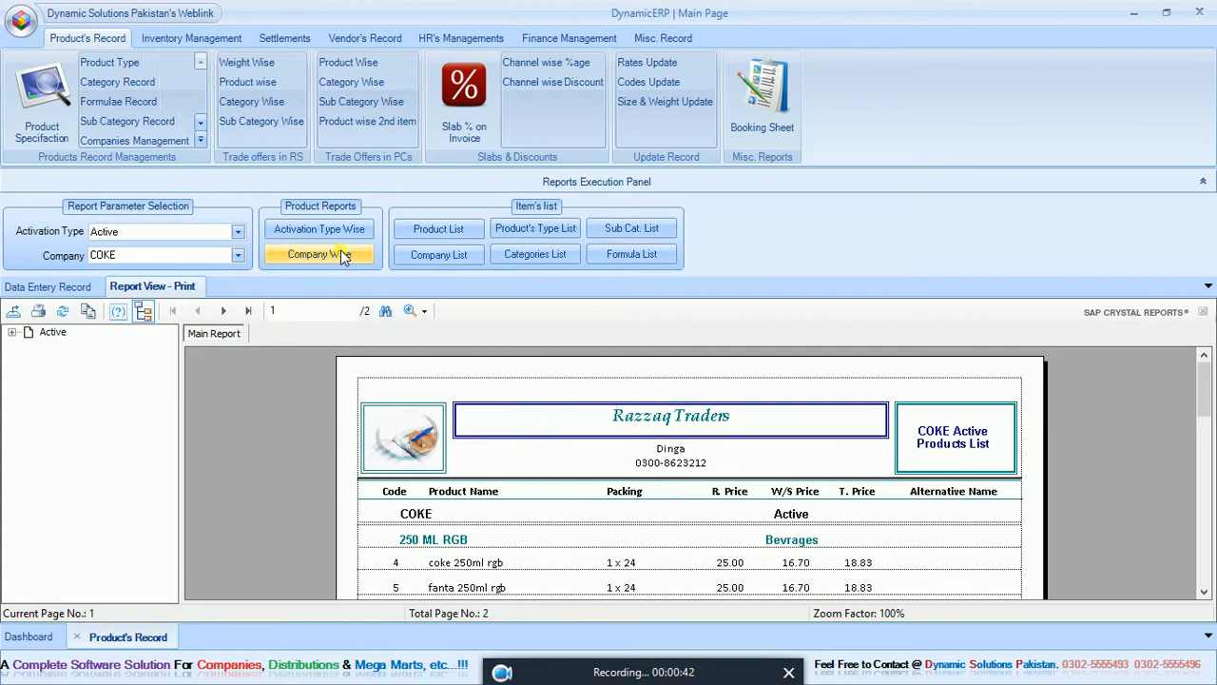
left_click(355, 230)
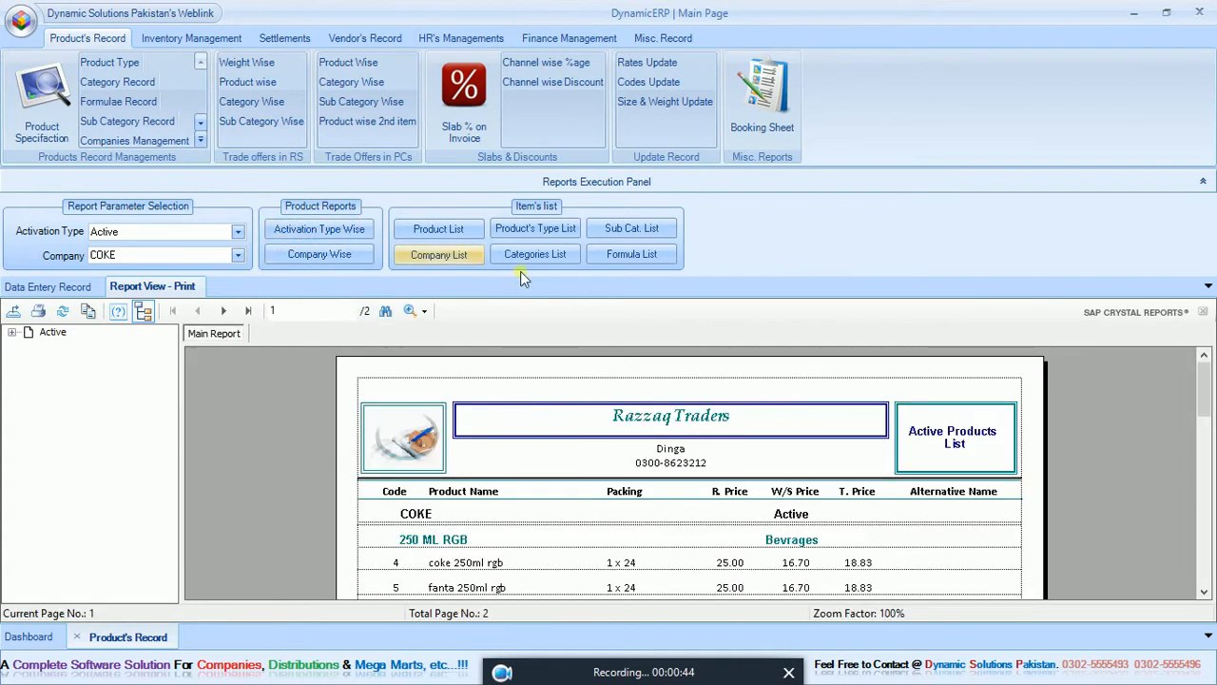
Generate the product type, categories, sub-category, company and product lists, and look through the product list.
left_click(542, 230)
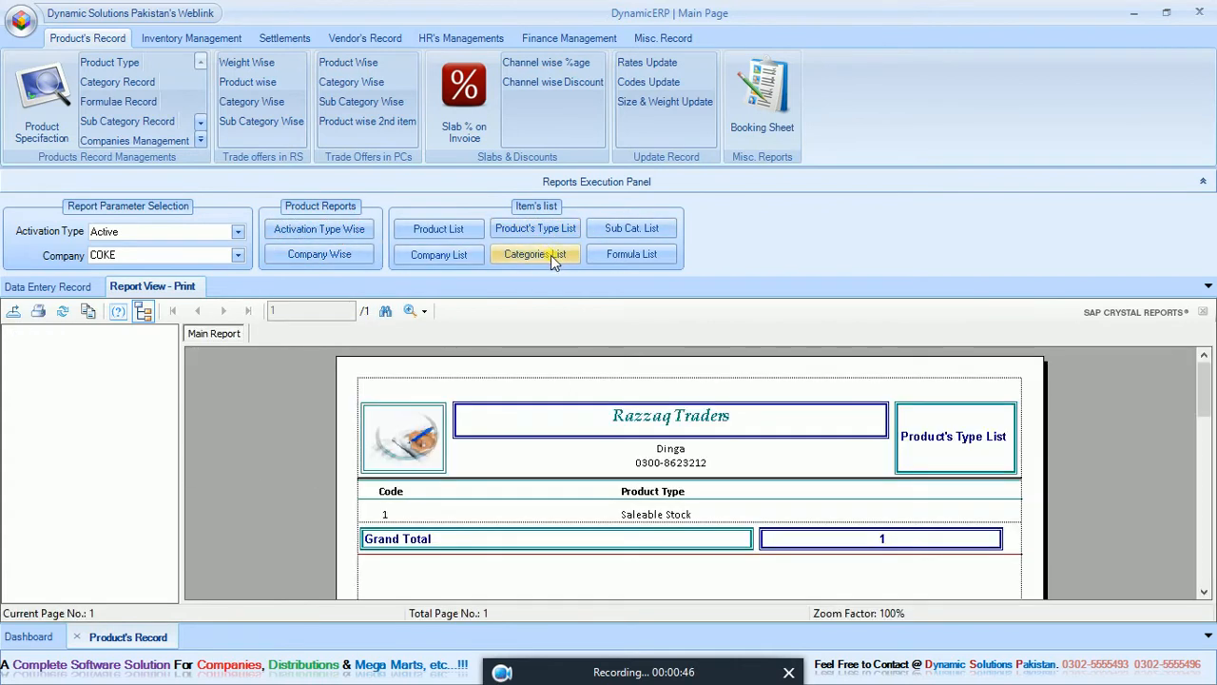
left_click(551, 255)
left_click(636, 229)
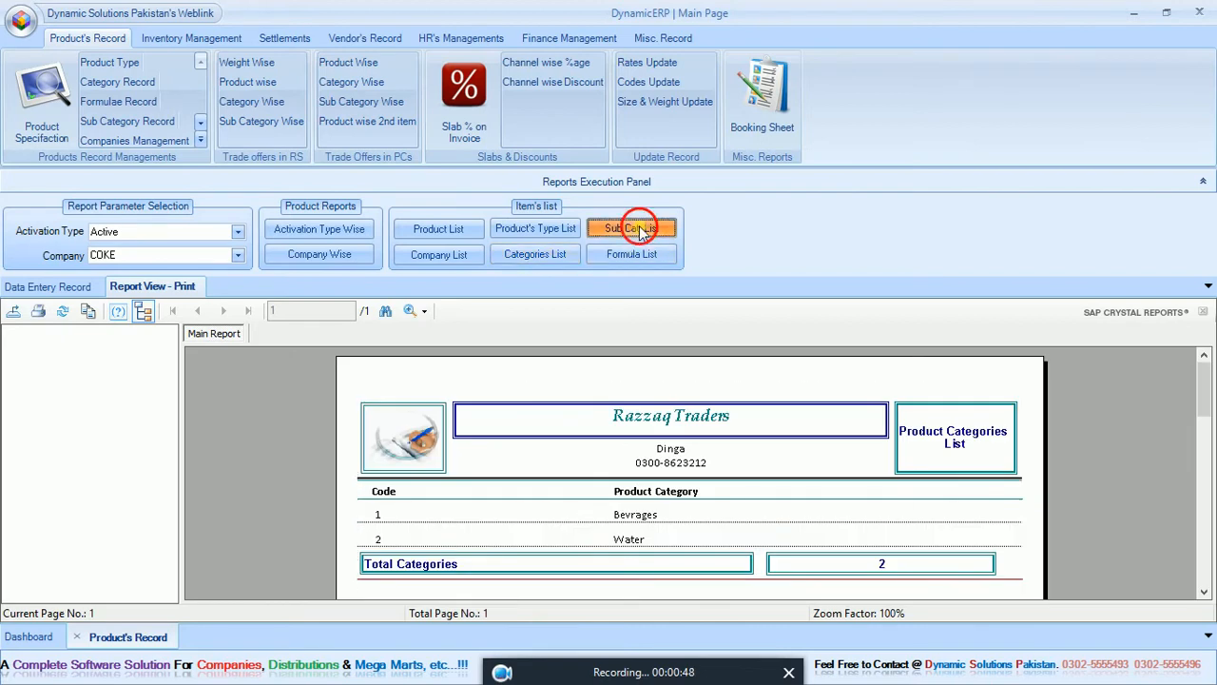
left_click(460, 257)
left_click(466, 235)
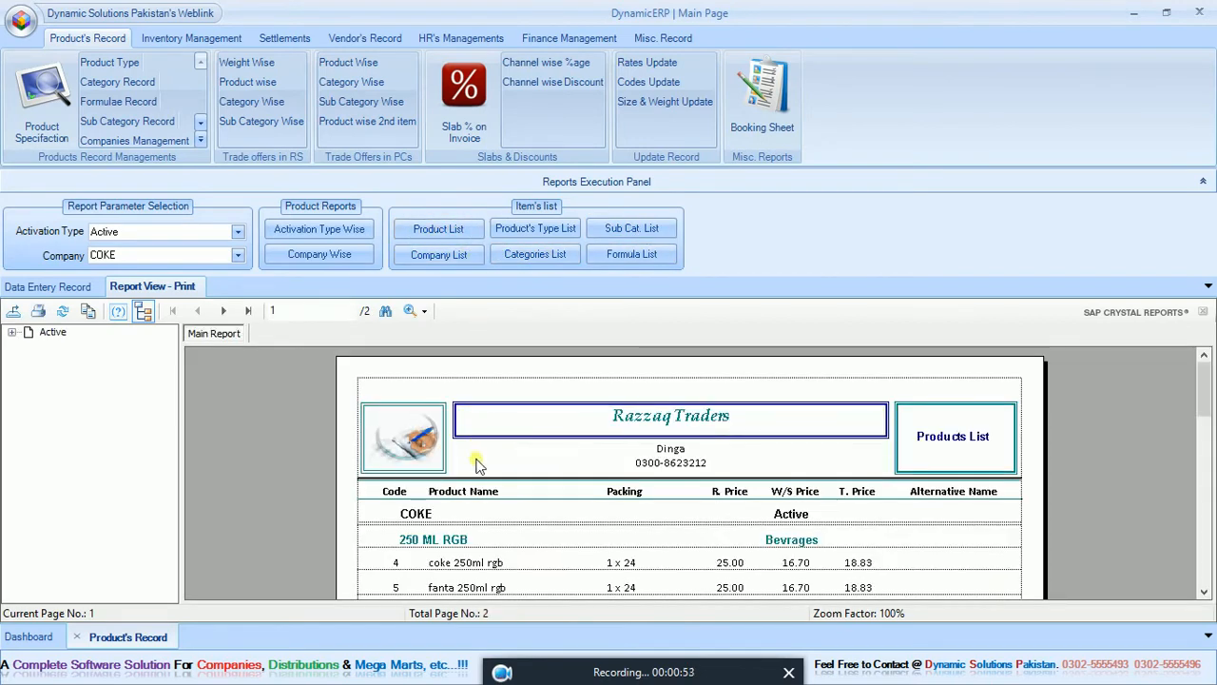
mouse_move(1208, 390)
left_mouse_down()
mouse_move(1208, 435)
mouse_move(1207, 414)
left_mouse_up()
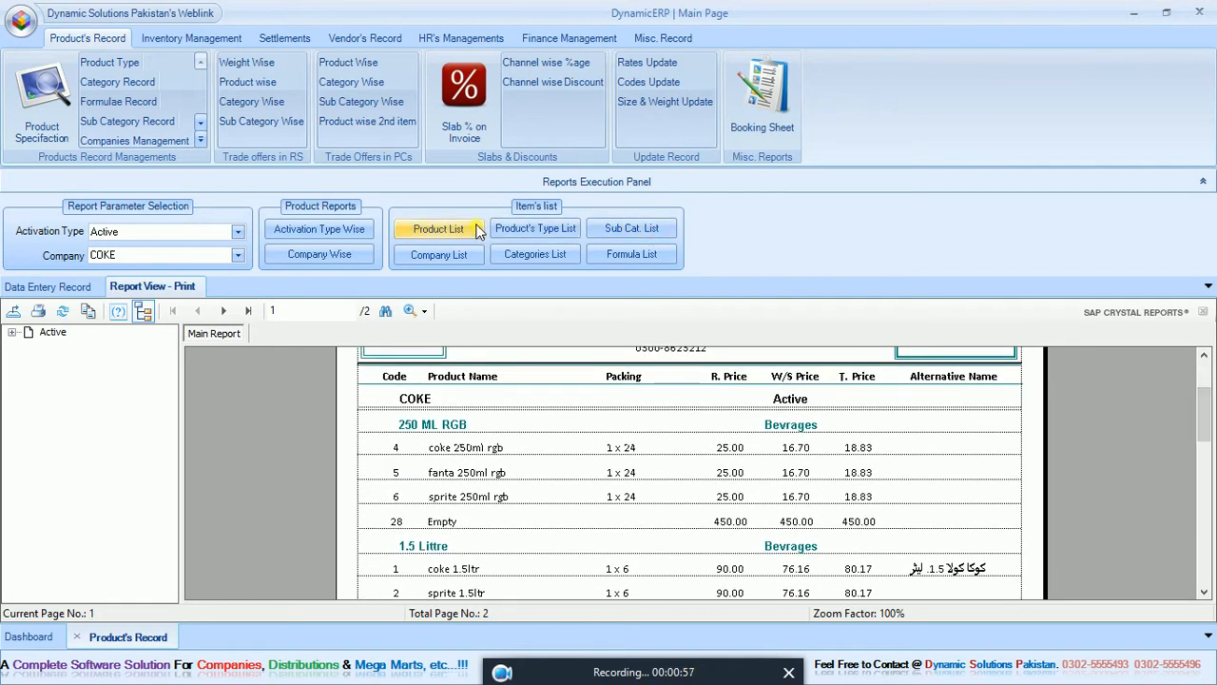
Set the report company to Shezan, generate the product list and company list, and close the product records.
left_click(212, 257)
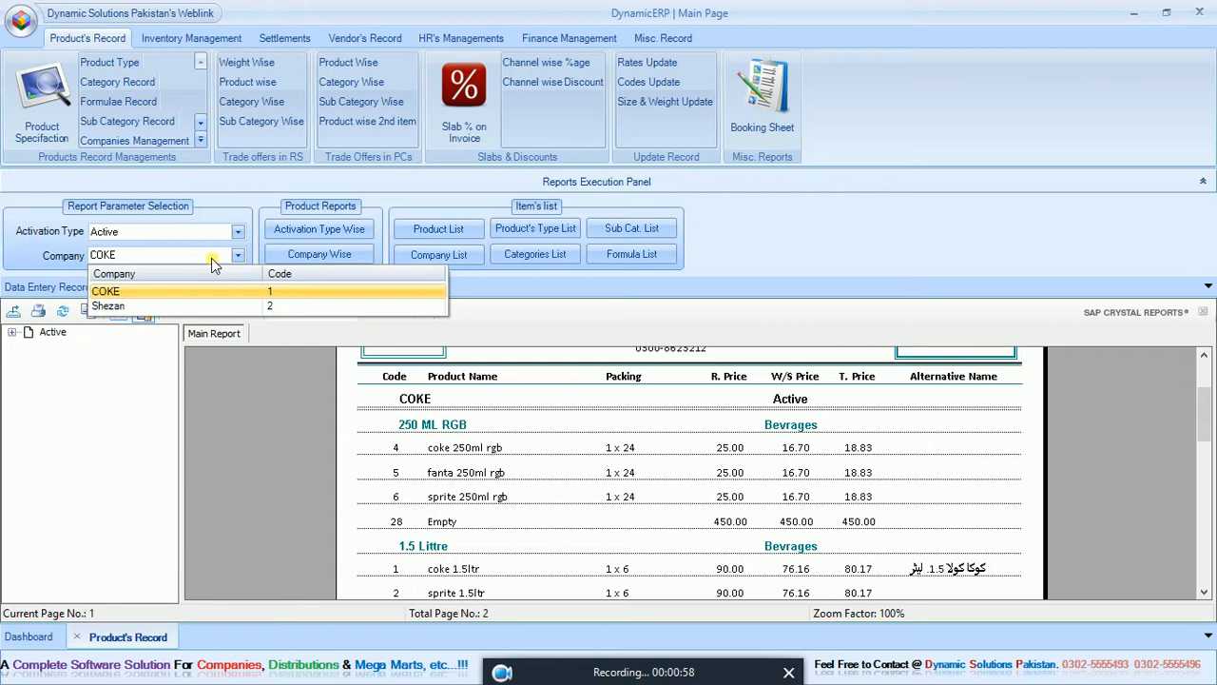
left_click(177, 306)
left_click(436, 232)
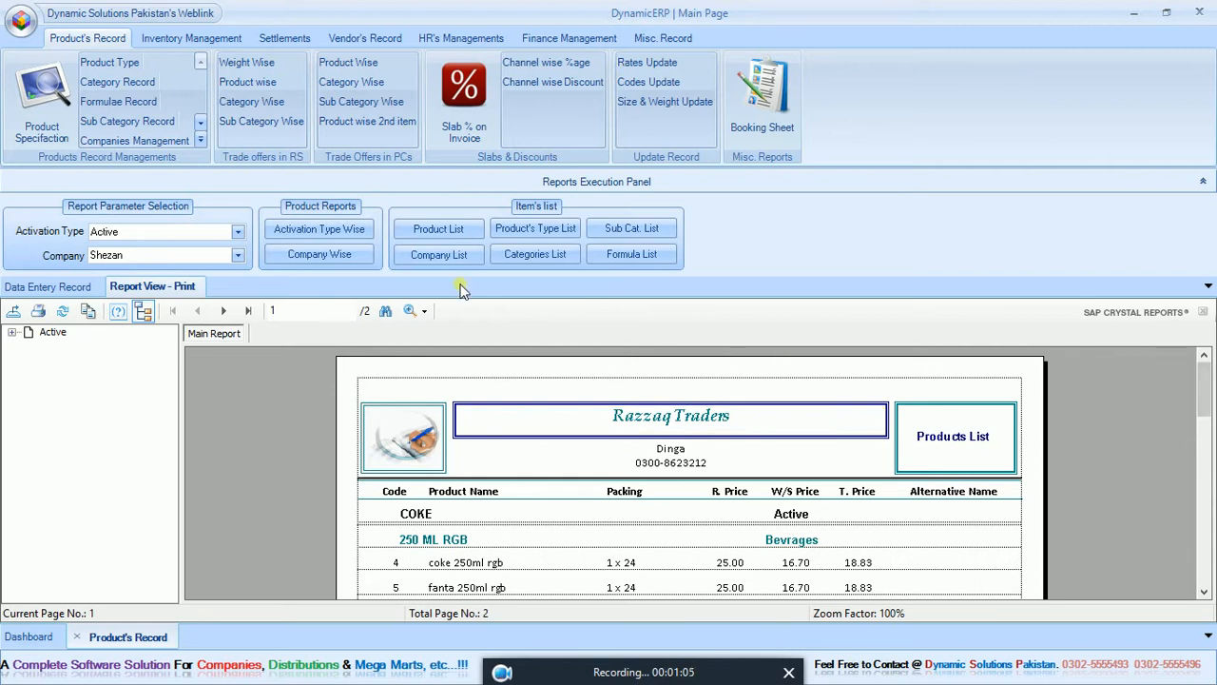
left_click(438, 255)
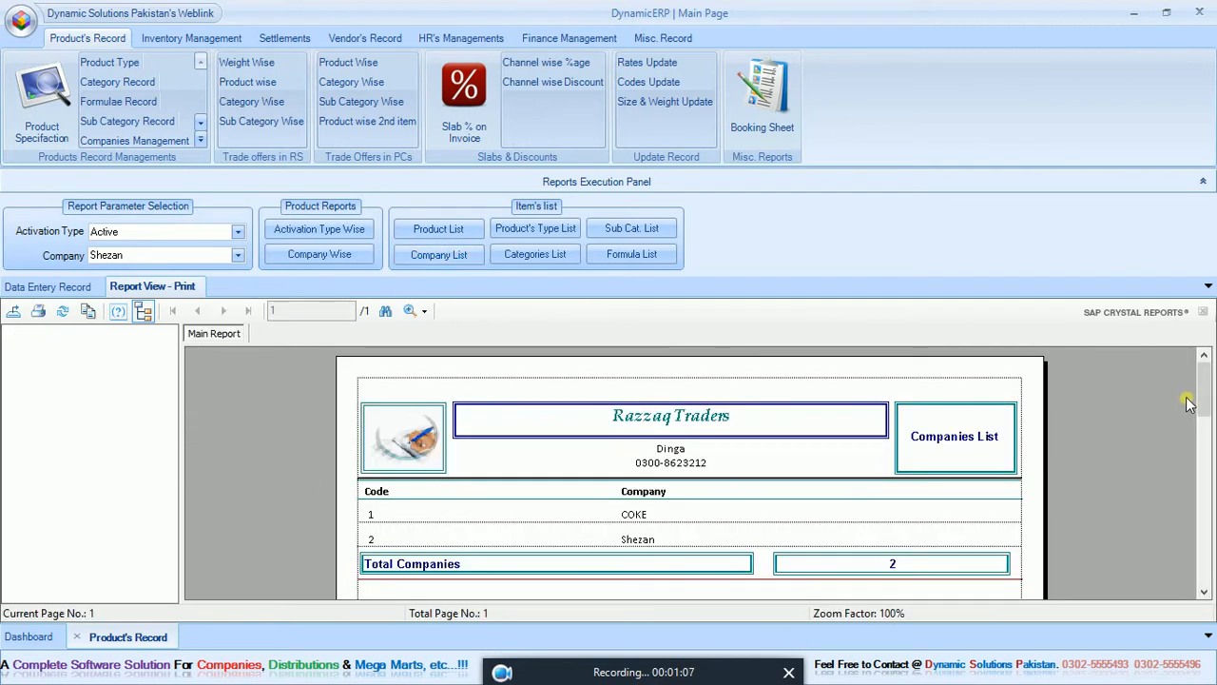
left_click(77, 636)
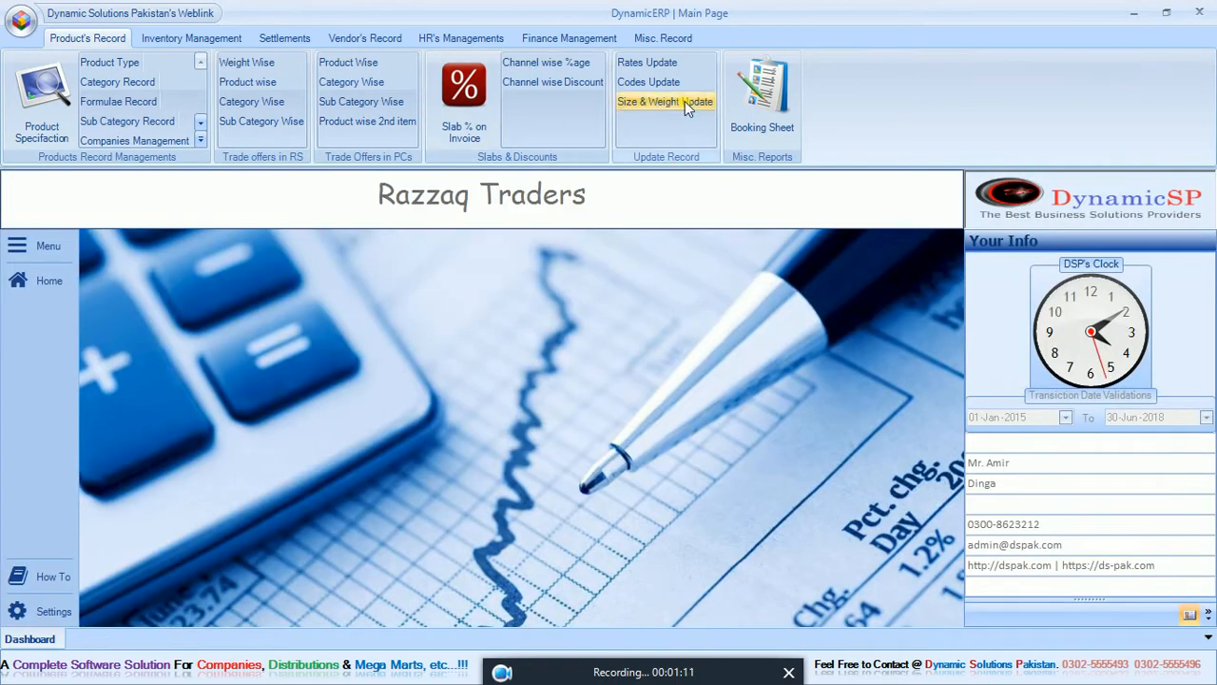
Reopen the product specification records, generate the company-wise report of active Shezan products, review it and close the records.
left_click(71, 99)
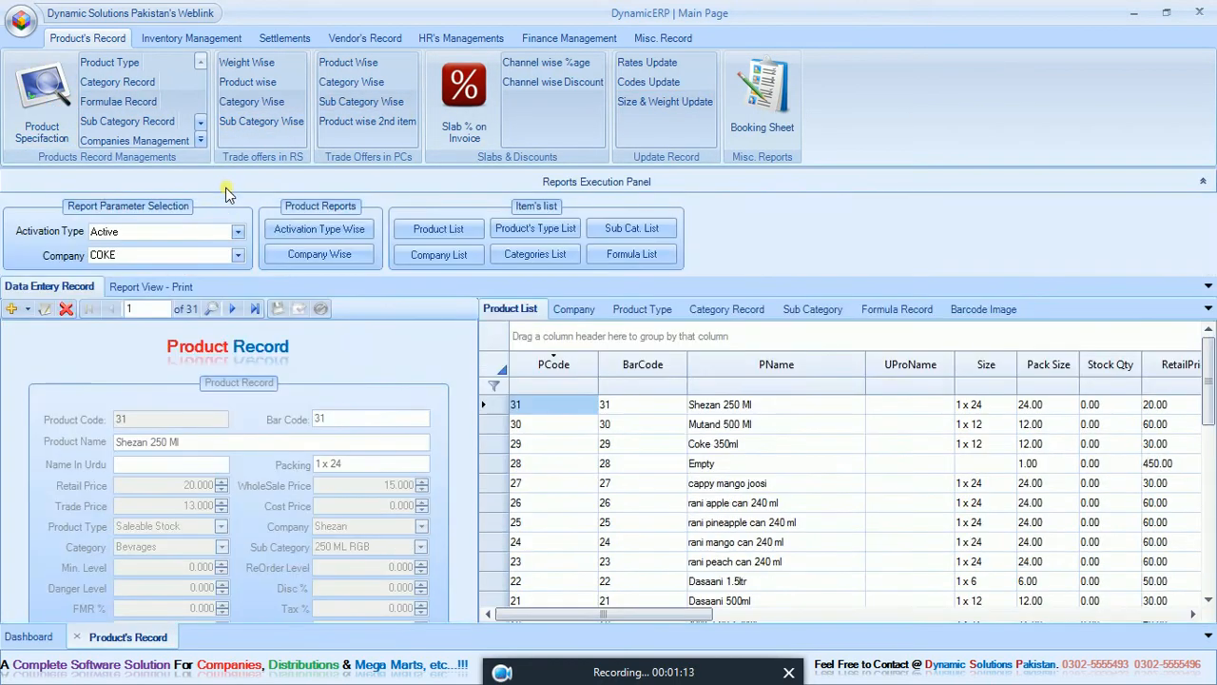
left_click(192, 256)
left_click(153, 300)
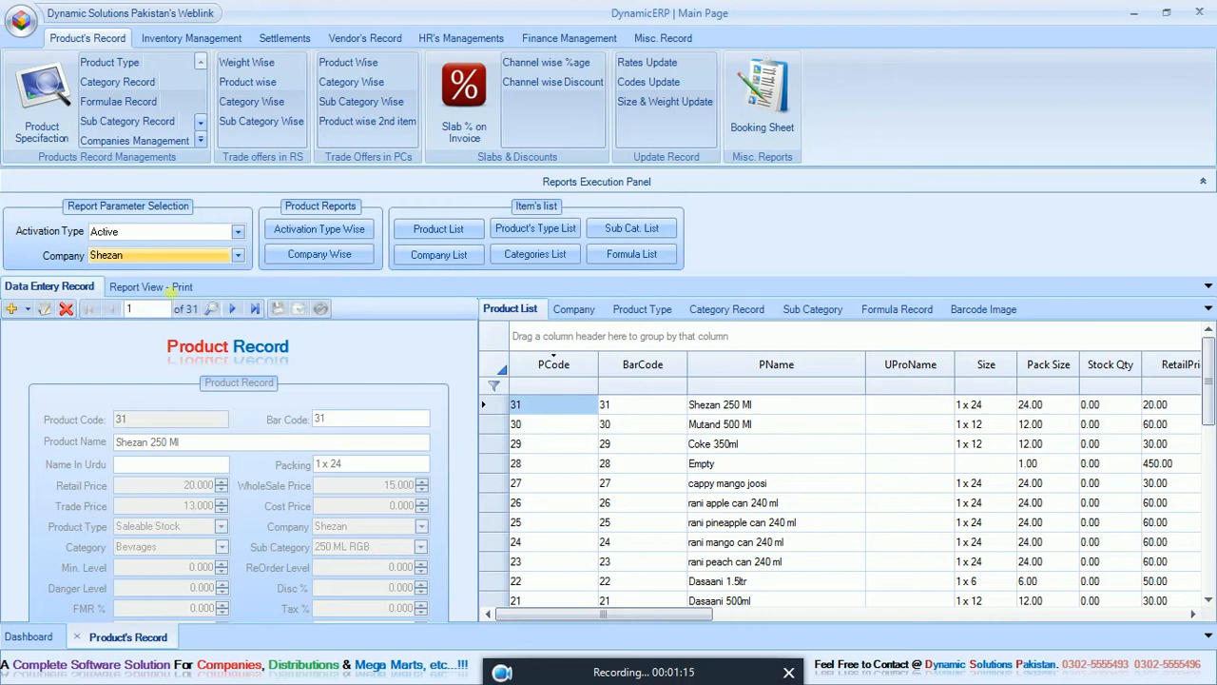
left_click(309, 252)
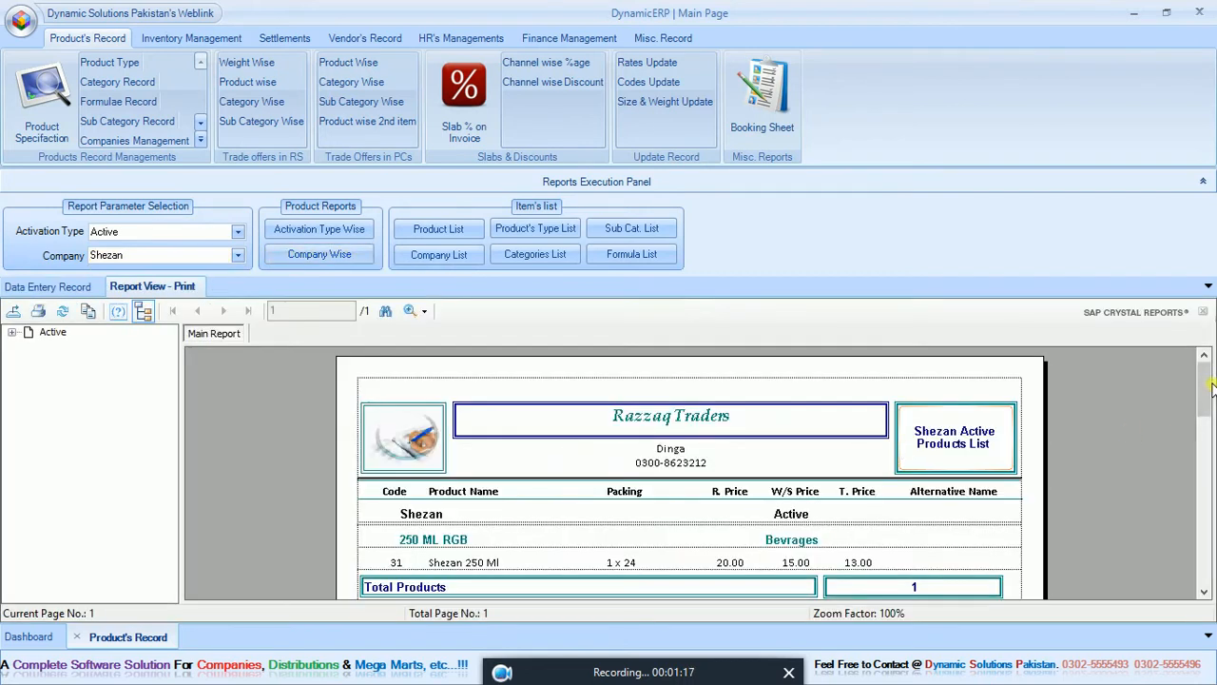
scroll(1212, 385, "down", 3)
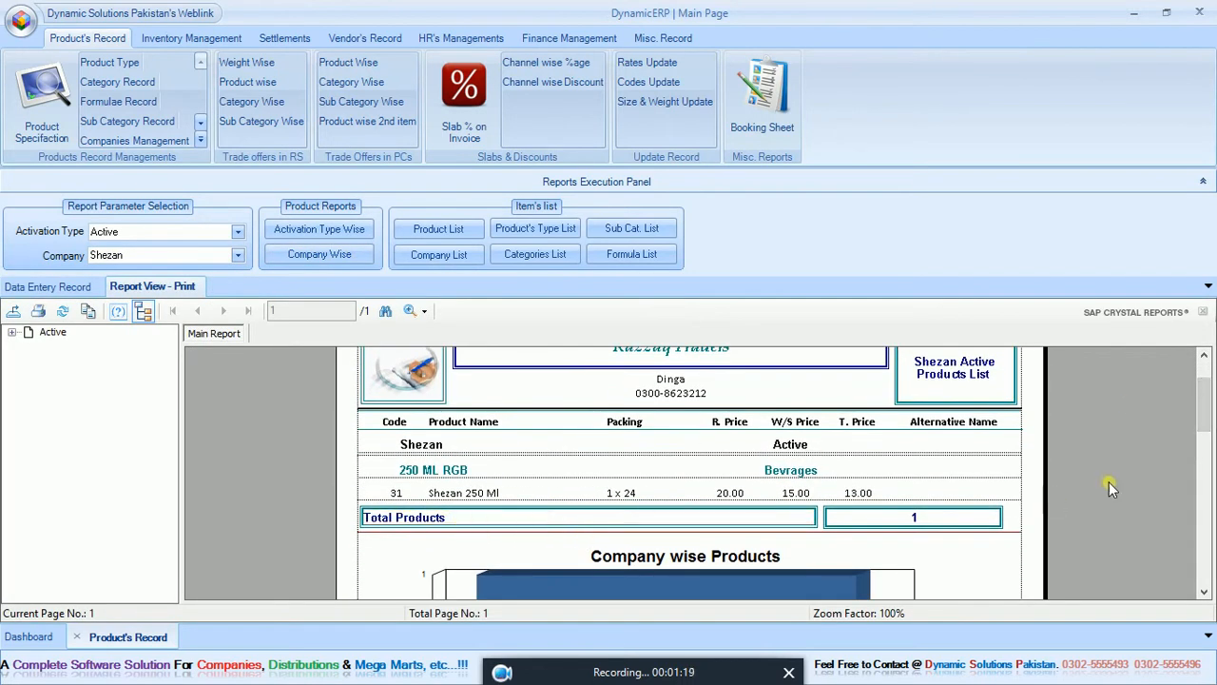
left_click(77, 636)
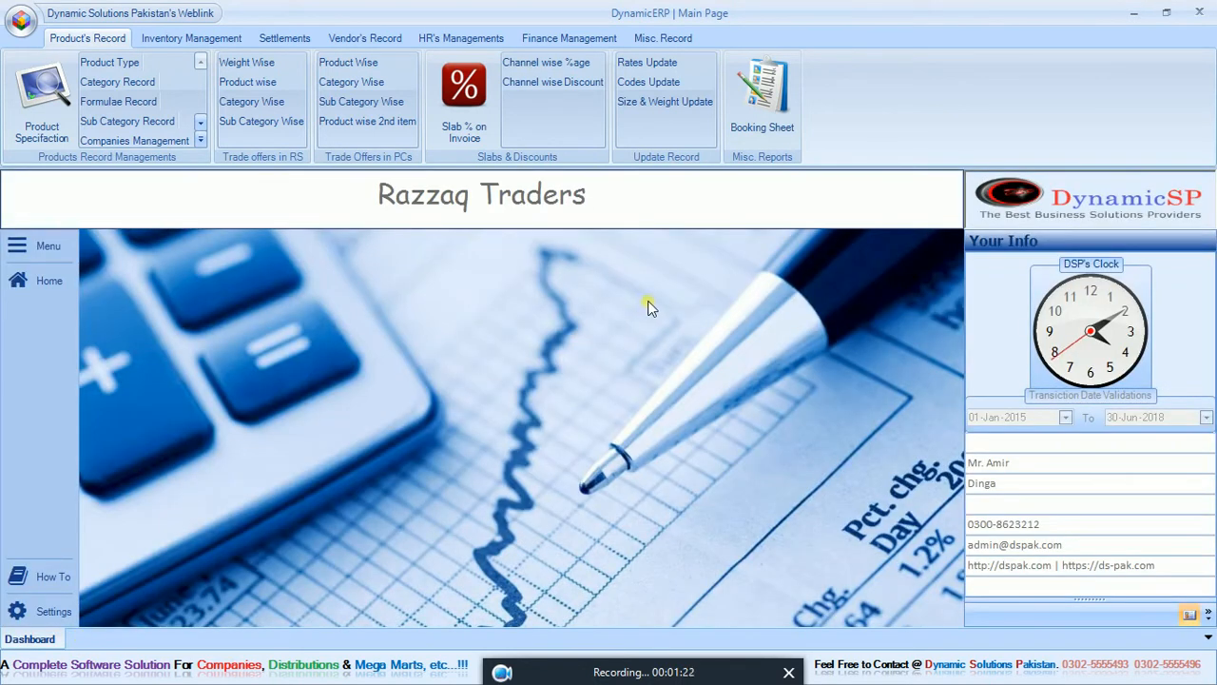
Open the booking sheet for the Main Bazar Dinga route and examine the landscape English version for all companies.
left_click(765, 97)
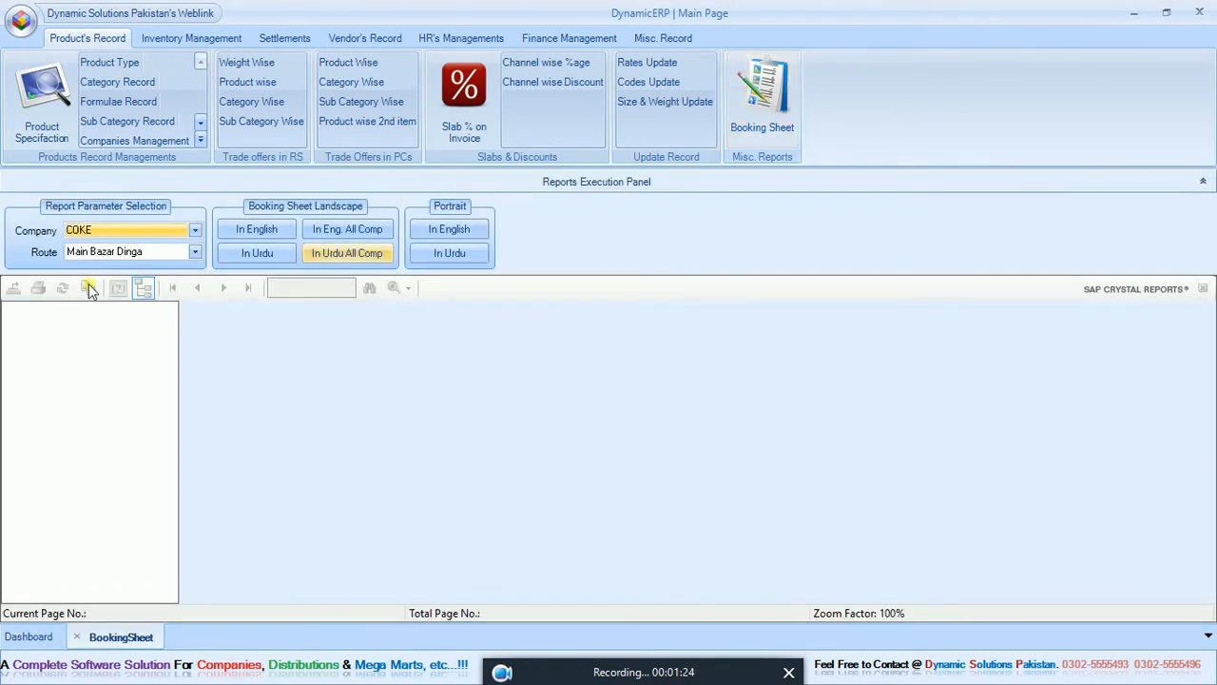
left_click(134, 231)
left_click(131, 255)
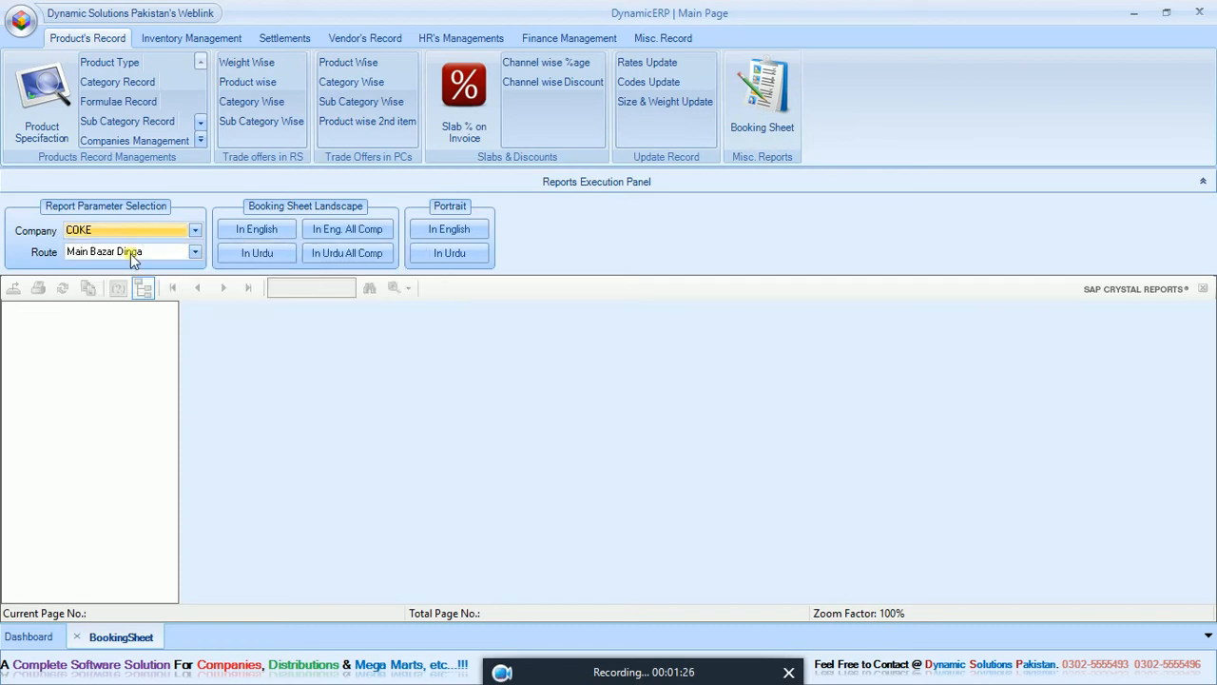
left_click(130, 253)
left_click(130, 252)
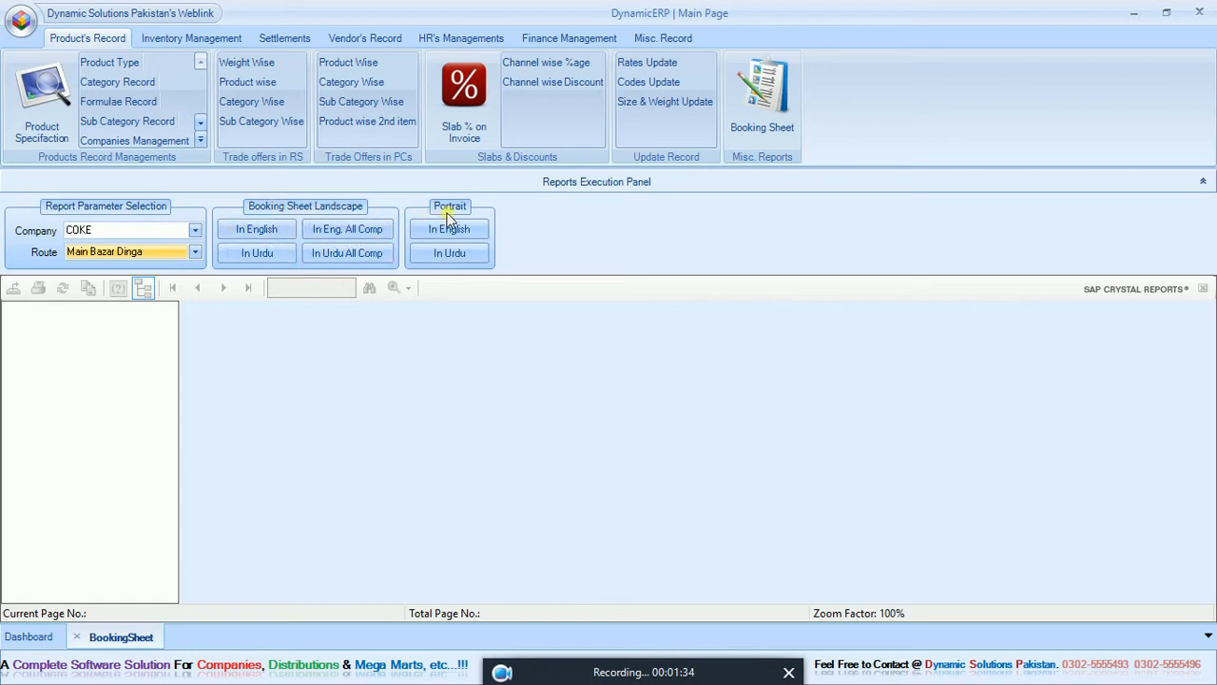
left_click(381, 238)
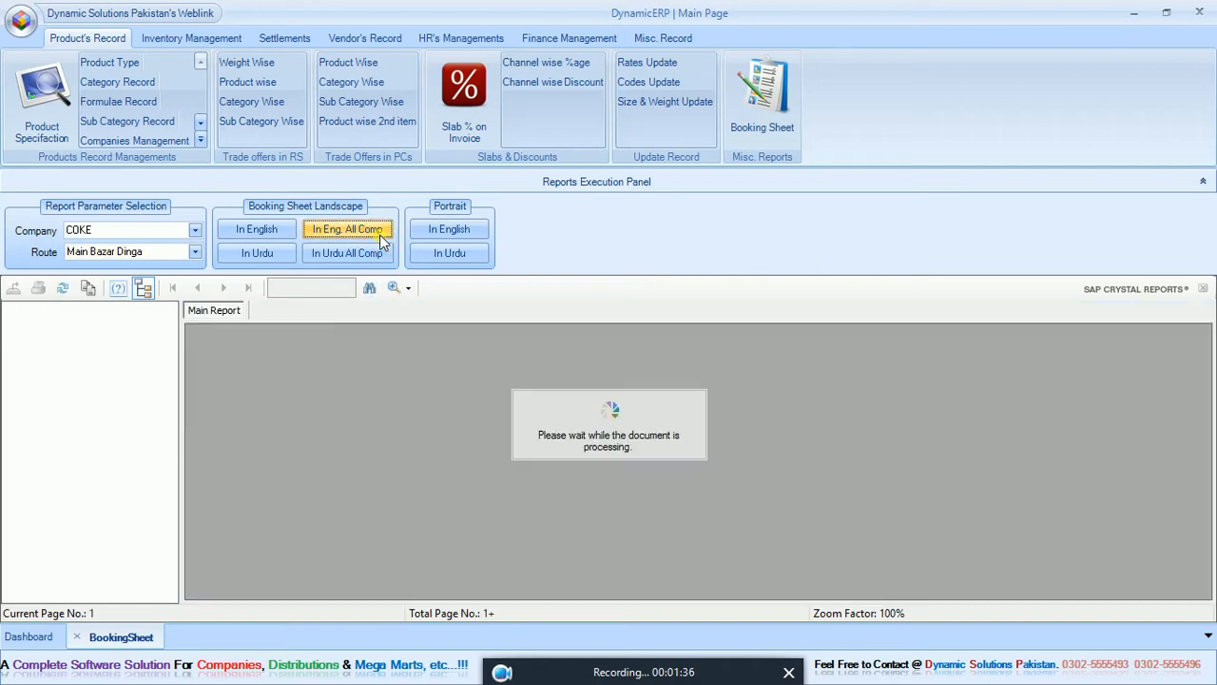
left_click_drag(1208, 384, 1209, 423)
left_click_drag(596, 590, 537, 592)
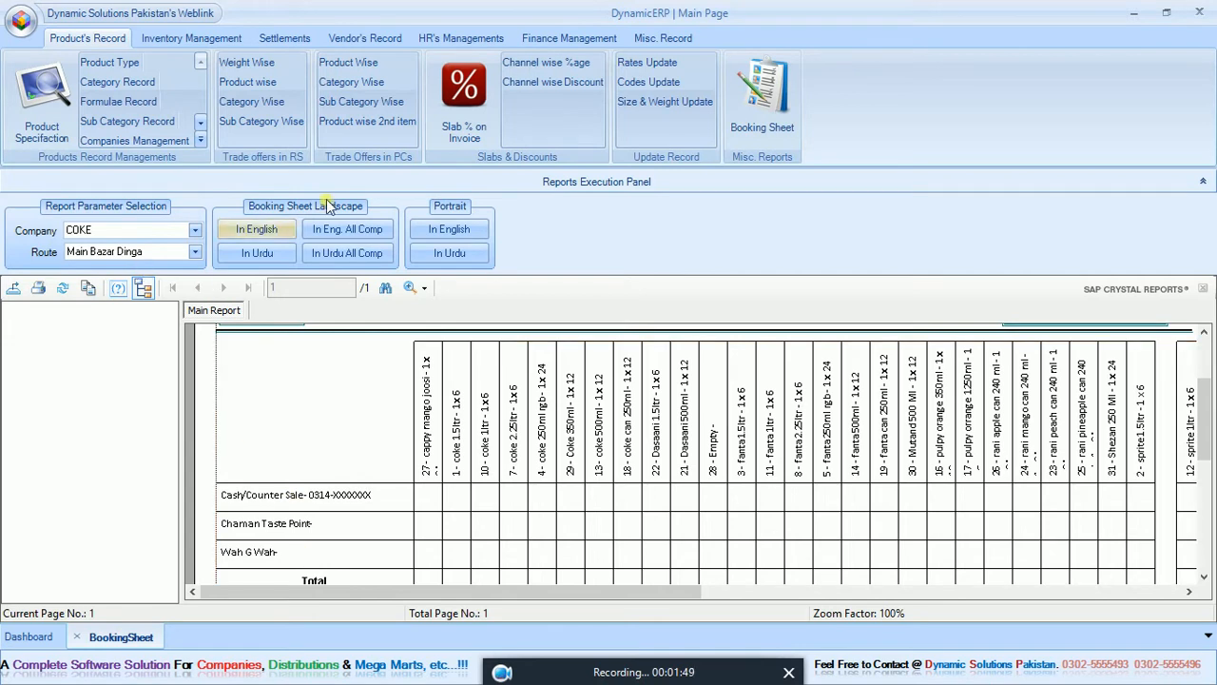
Generate the COKE booking sheet in landscape Urdu and in portrait English, and close the booking sheet.
left_click(258, 253)
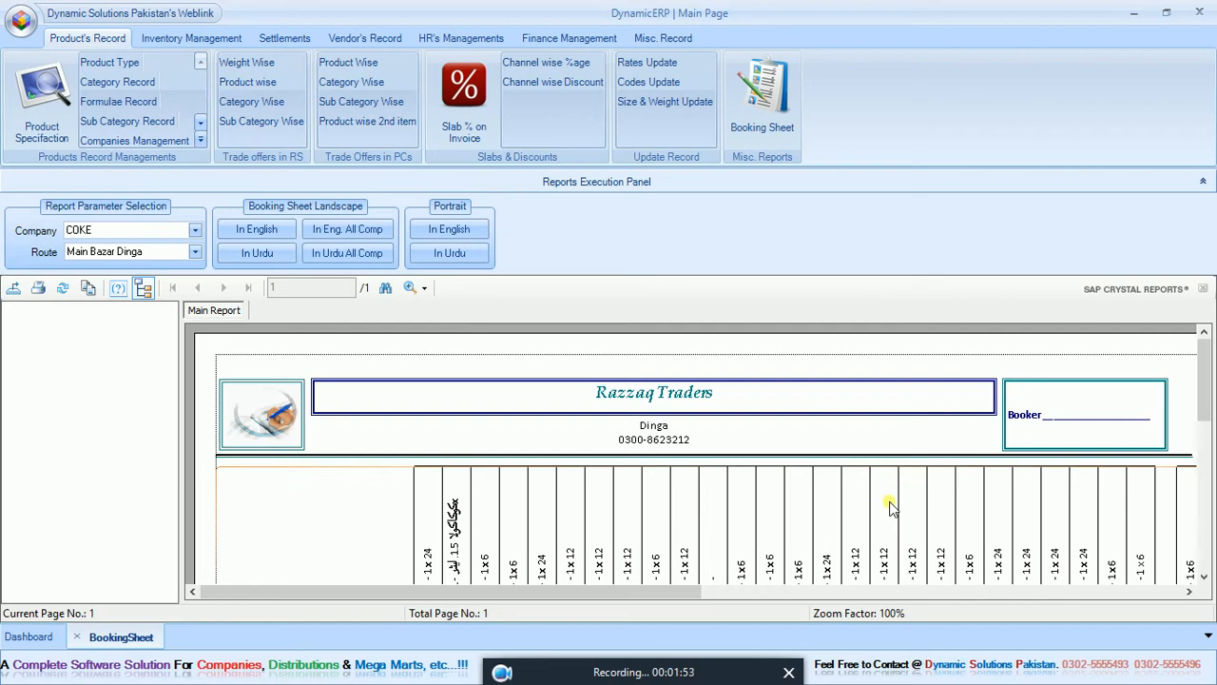
left_click(449, 232)
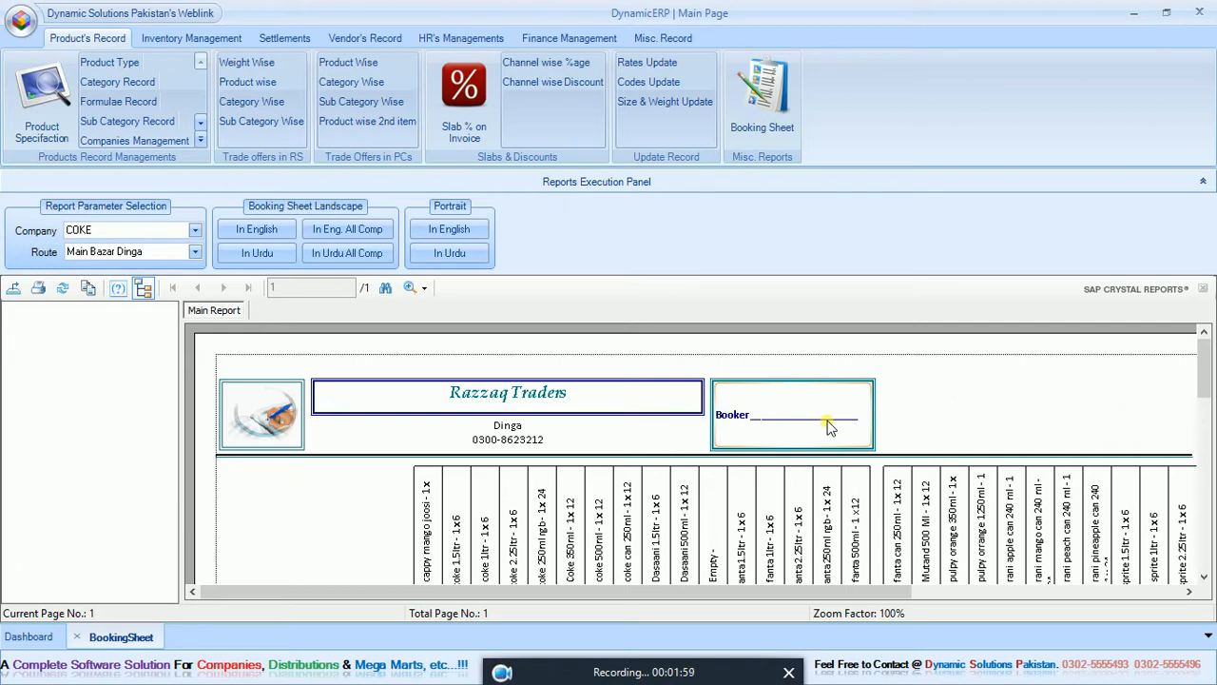
left_click(77, 637)
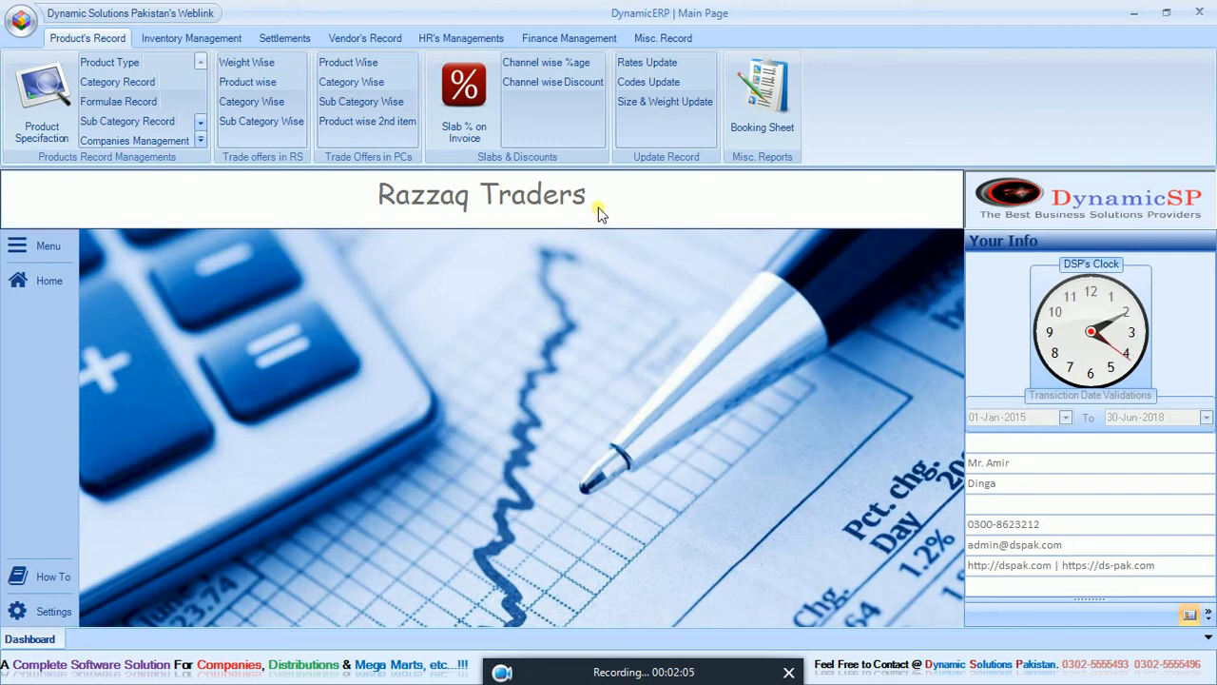
Open the product rates update, enable editing, check wholesale price cells, and request an update but answer No.
left_click(656, 63)
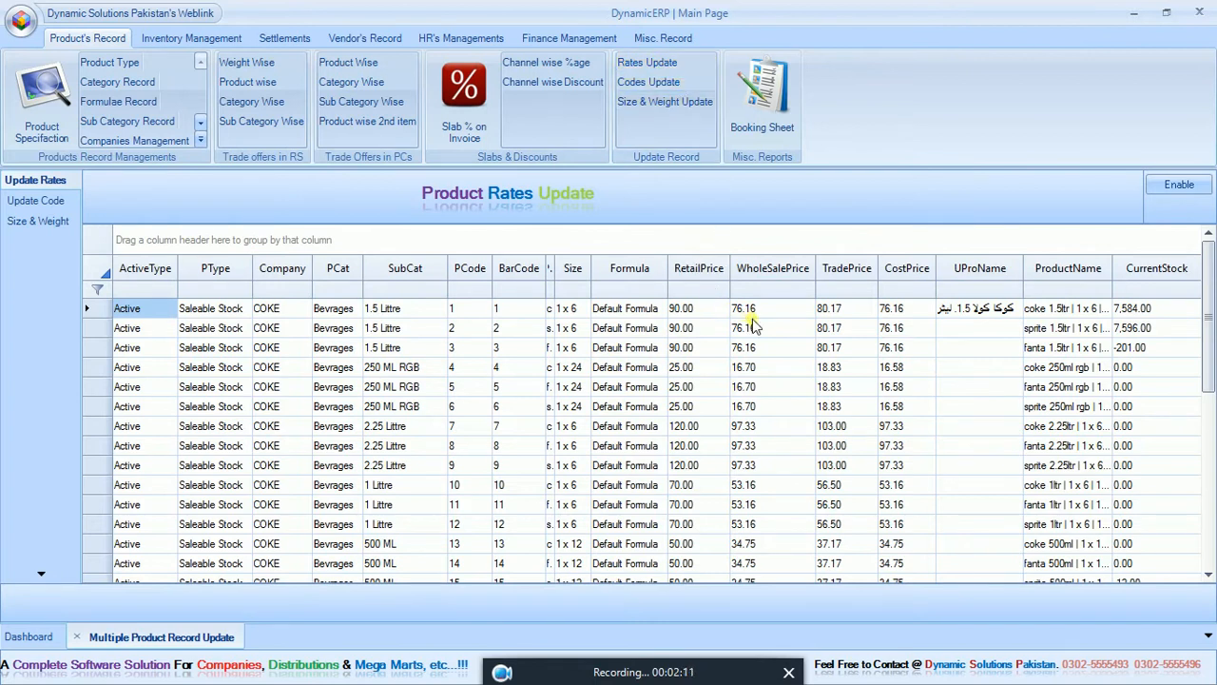
left_click(1179, 184)
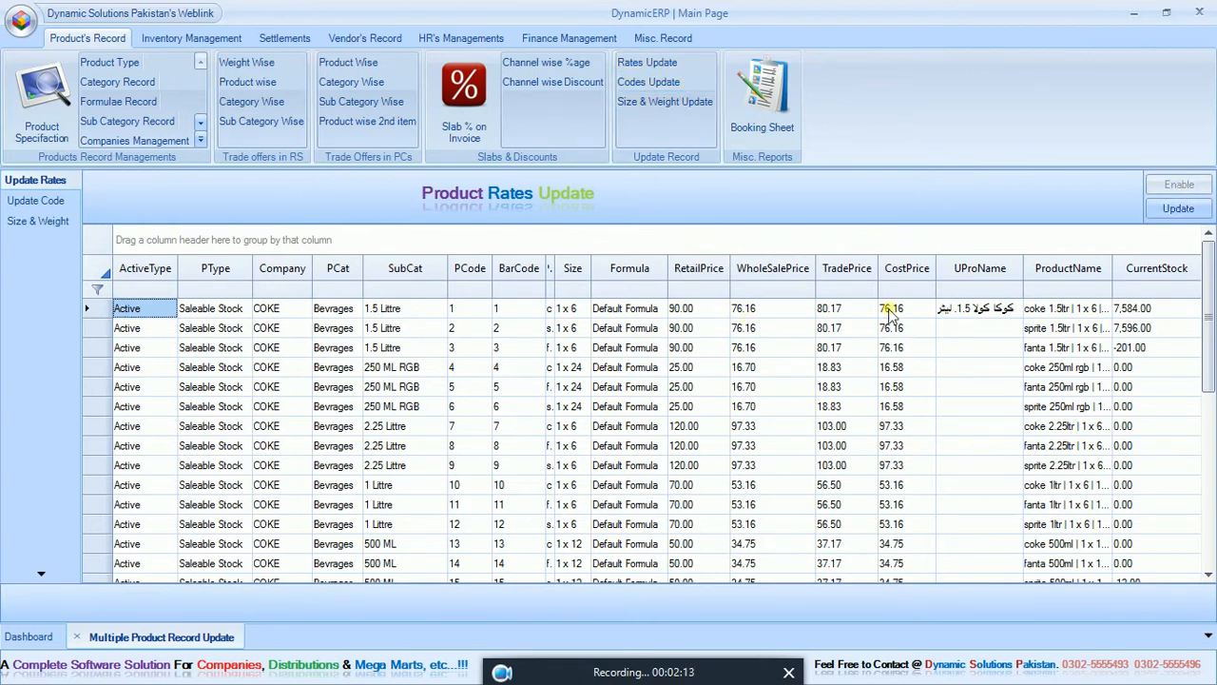
left_click(799, 327)
left_click(784, 407)
left_click(780, 465)
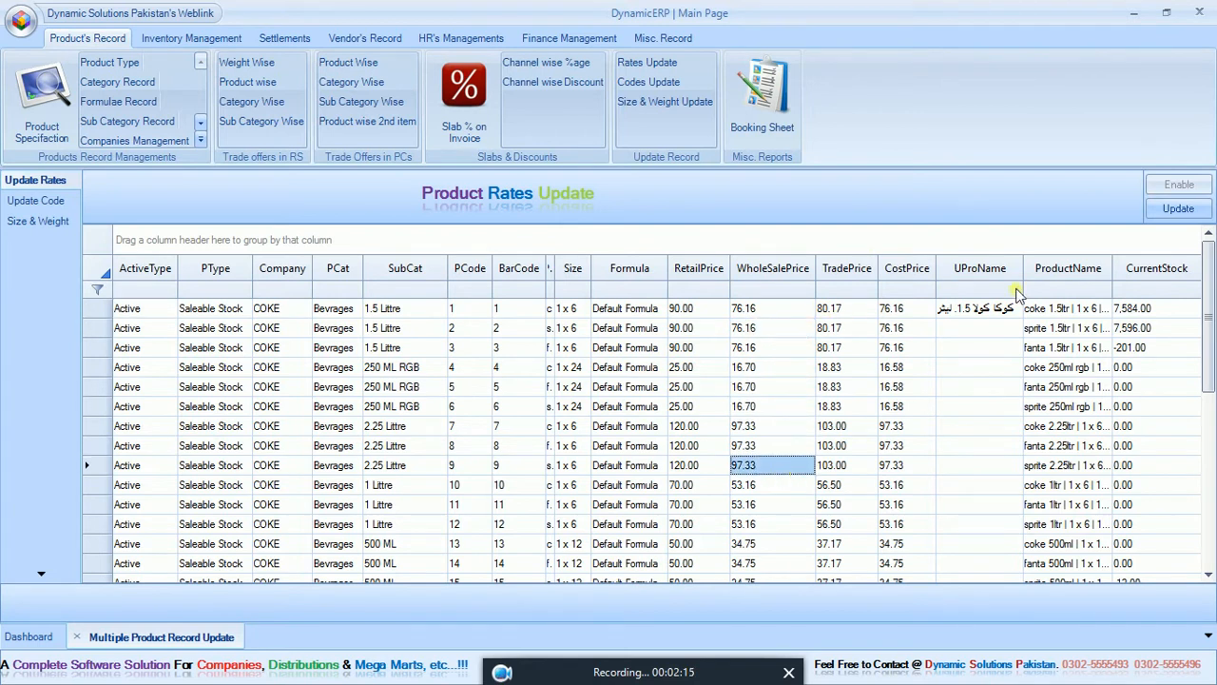
left_click(1159, 213)
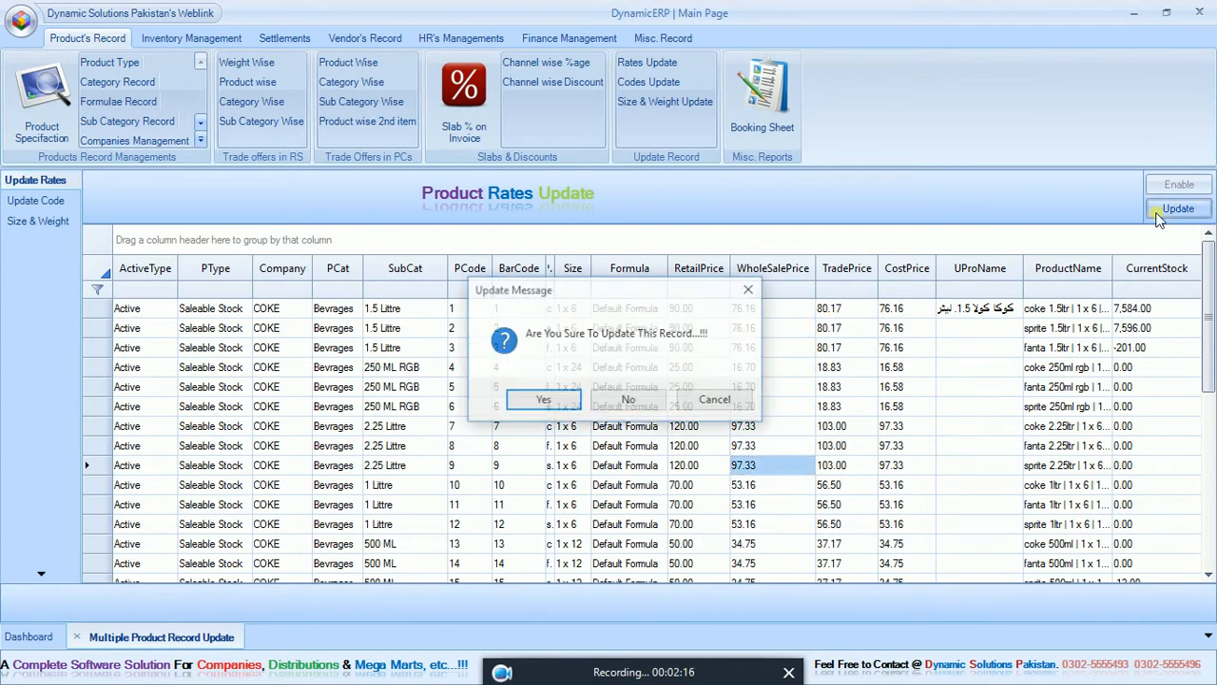
left_click(629, 401)
Review the barcodes in the product codes update and the units in the size and weight update, and close the record update.
left_click(35, 202)
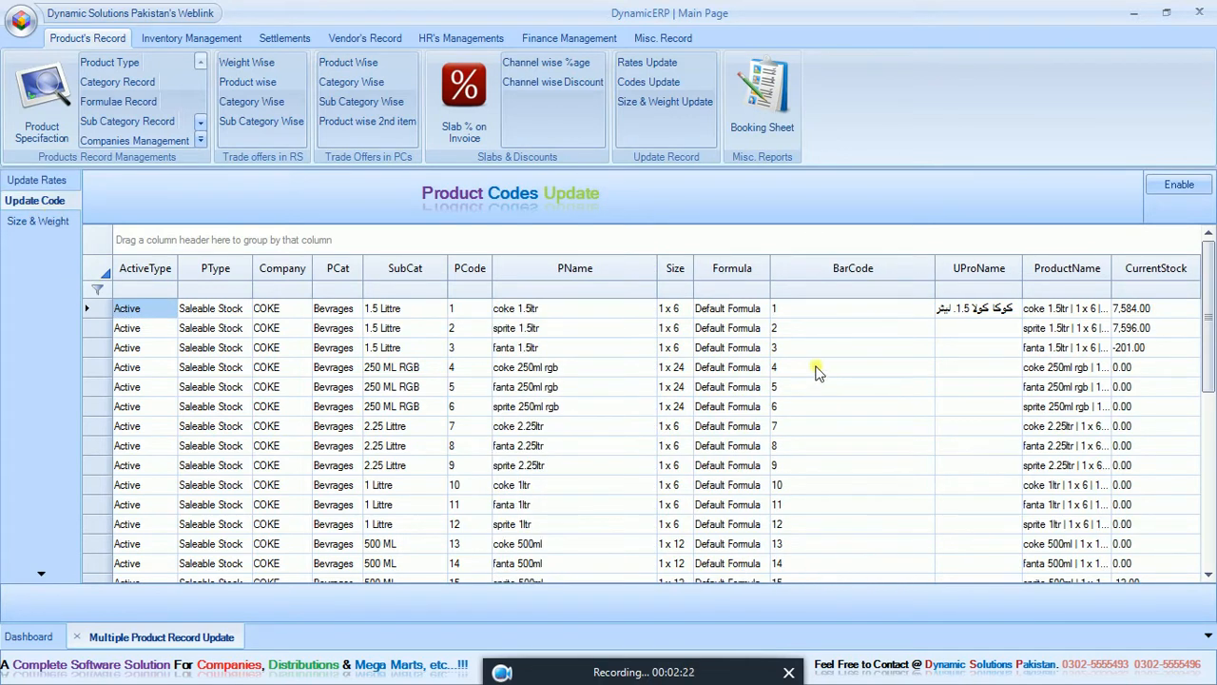
left_click_drag(819, 317, 837, 543)
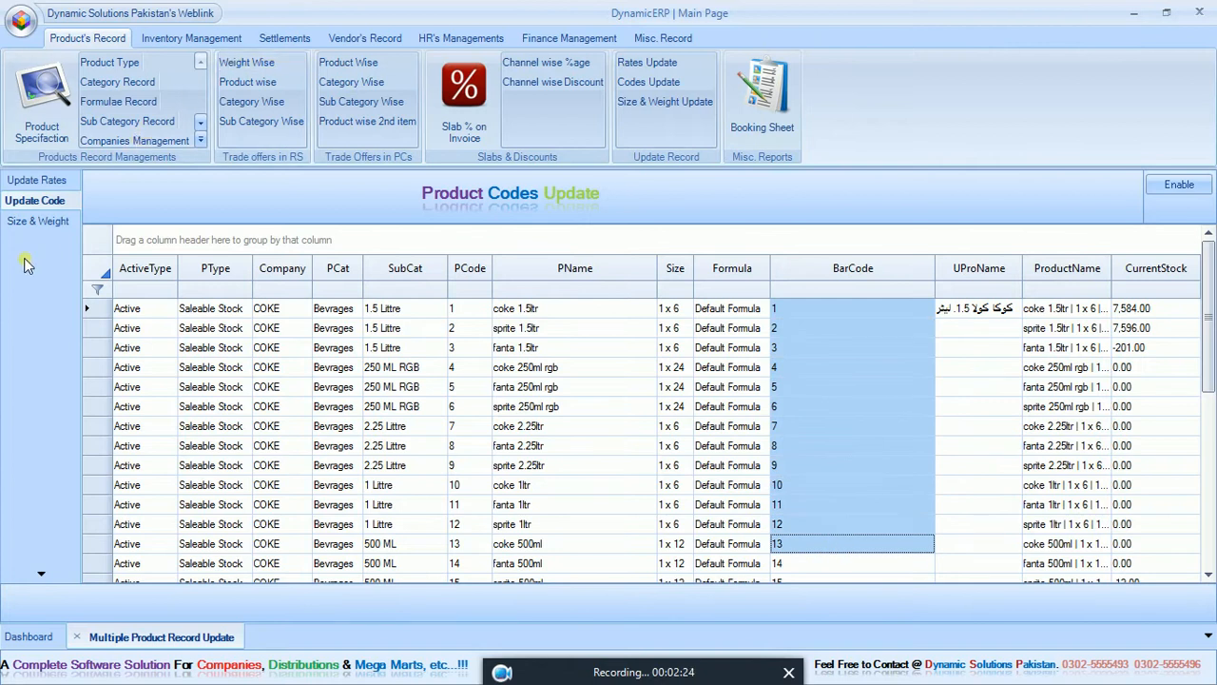
left_click(40, 221)
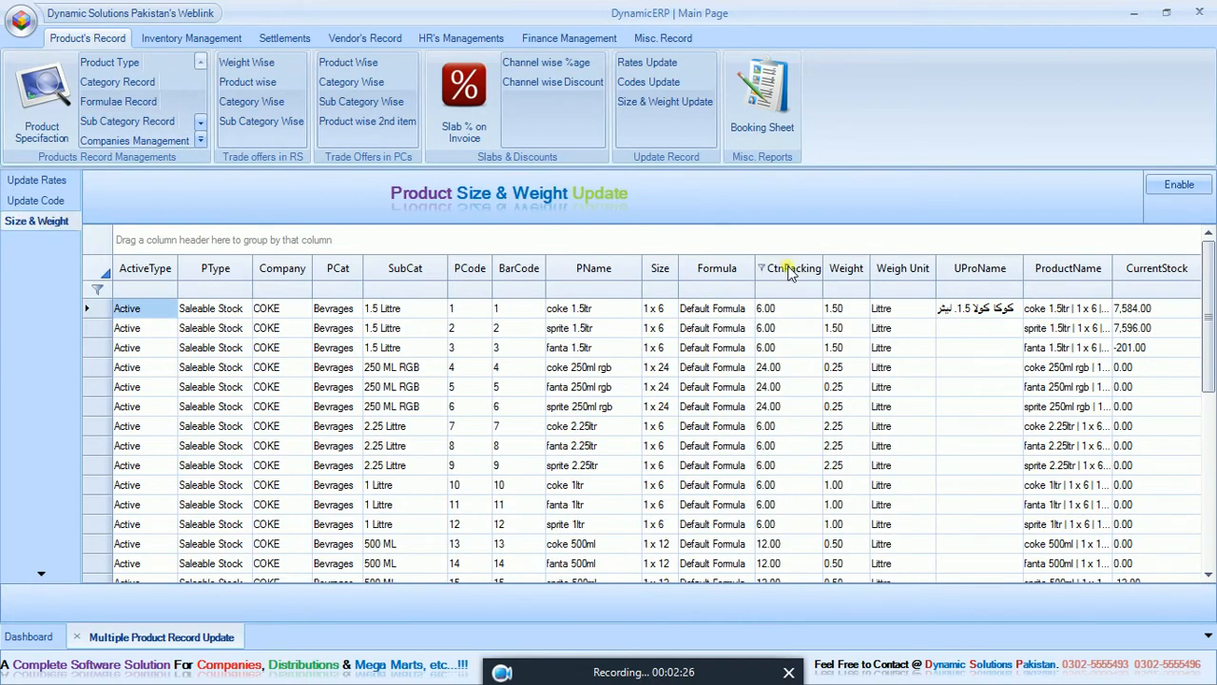
left_click(882, 328)
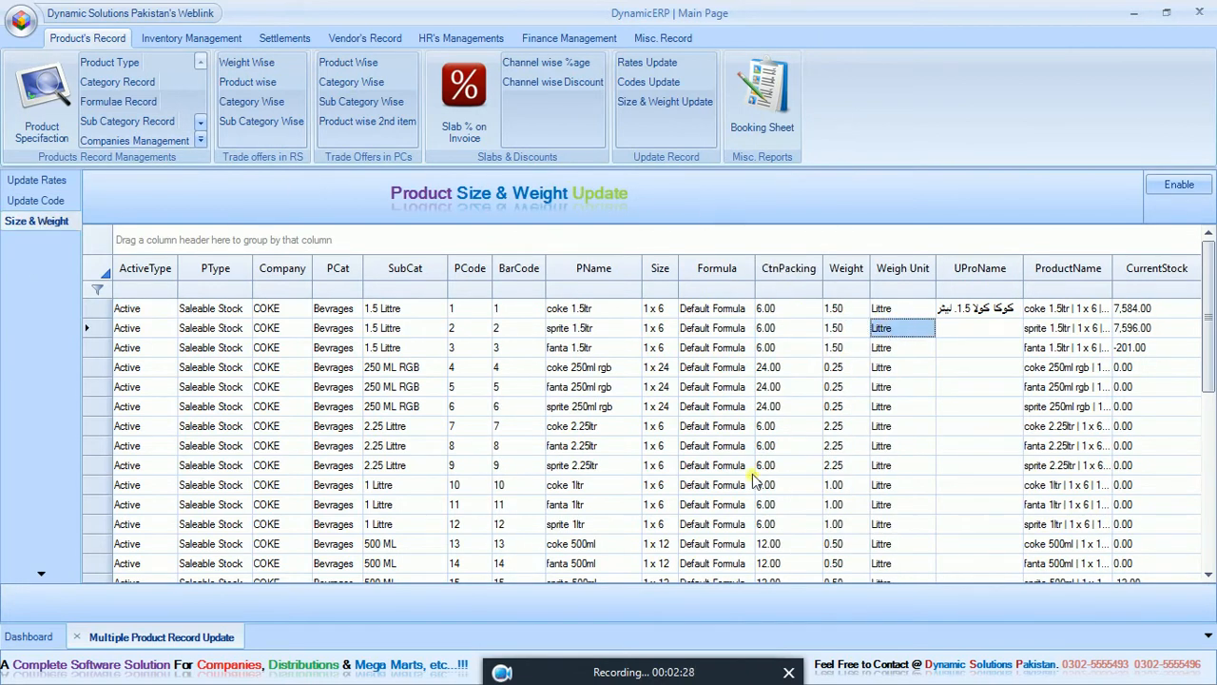
left_click(77, 636)
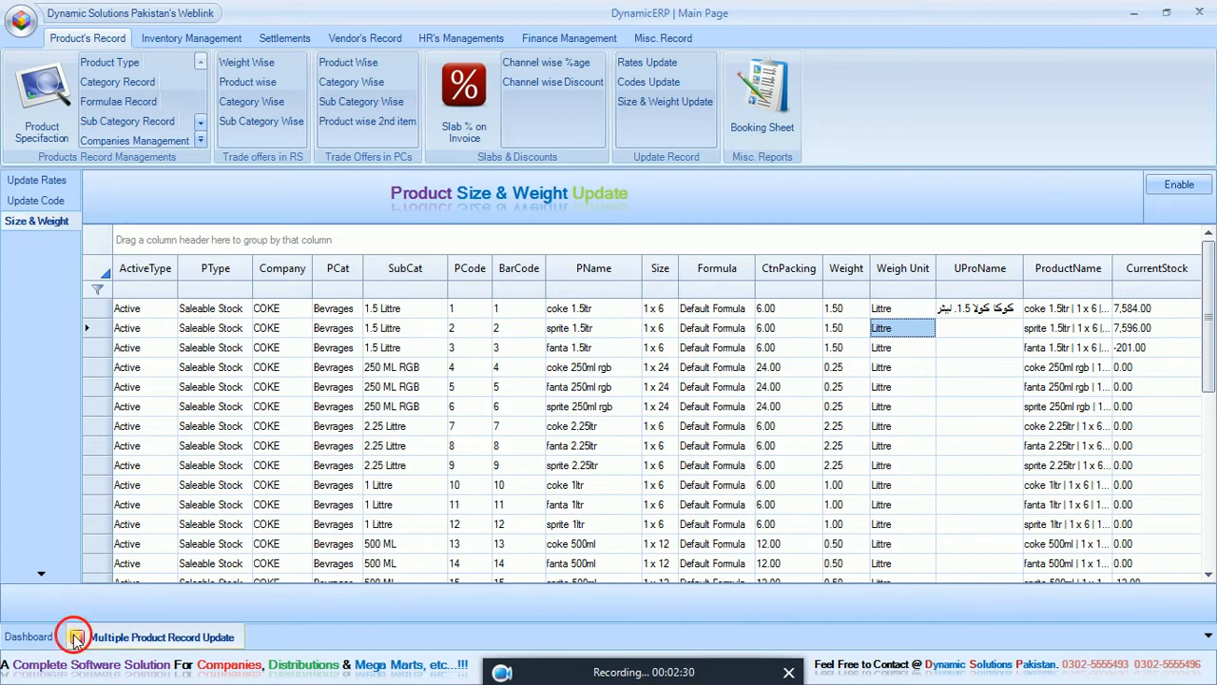
Open the sales reports, set the To Date to 30-Apr-2018, and generate and examine the company-wise report for COKE.
left_click(173, 42)
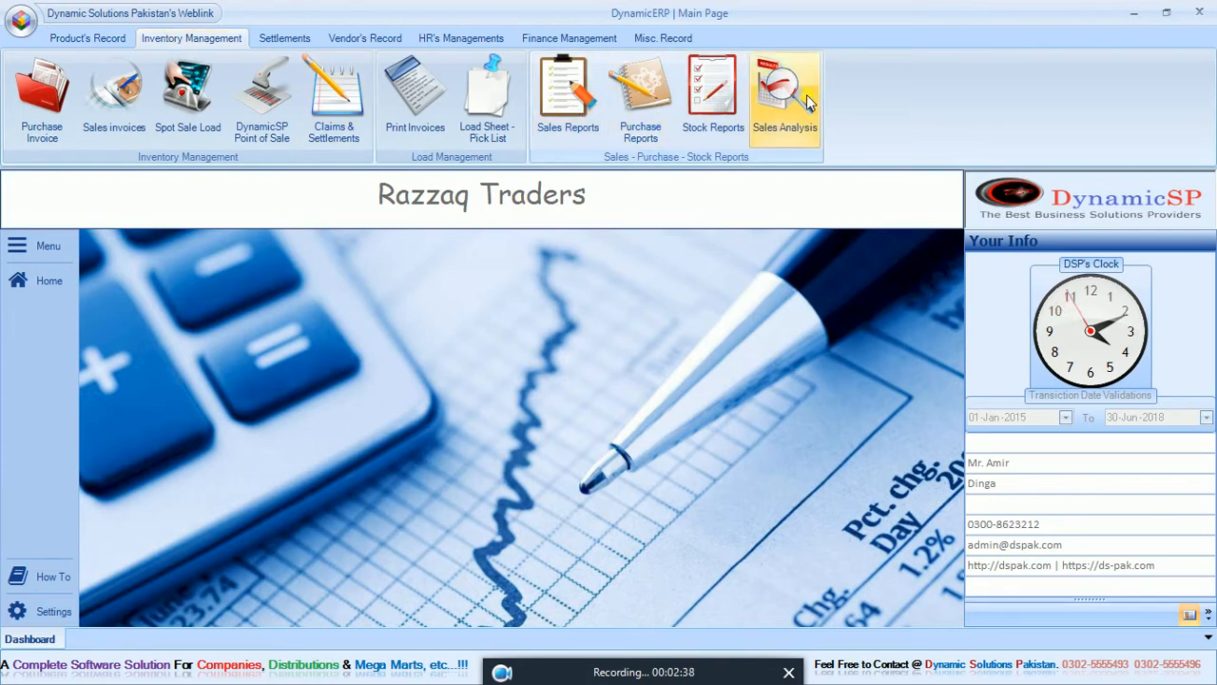
left_click(597, 109)
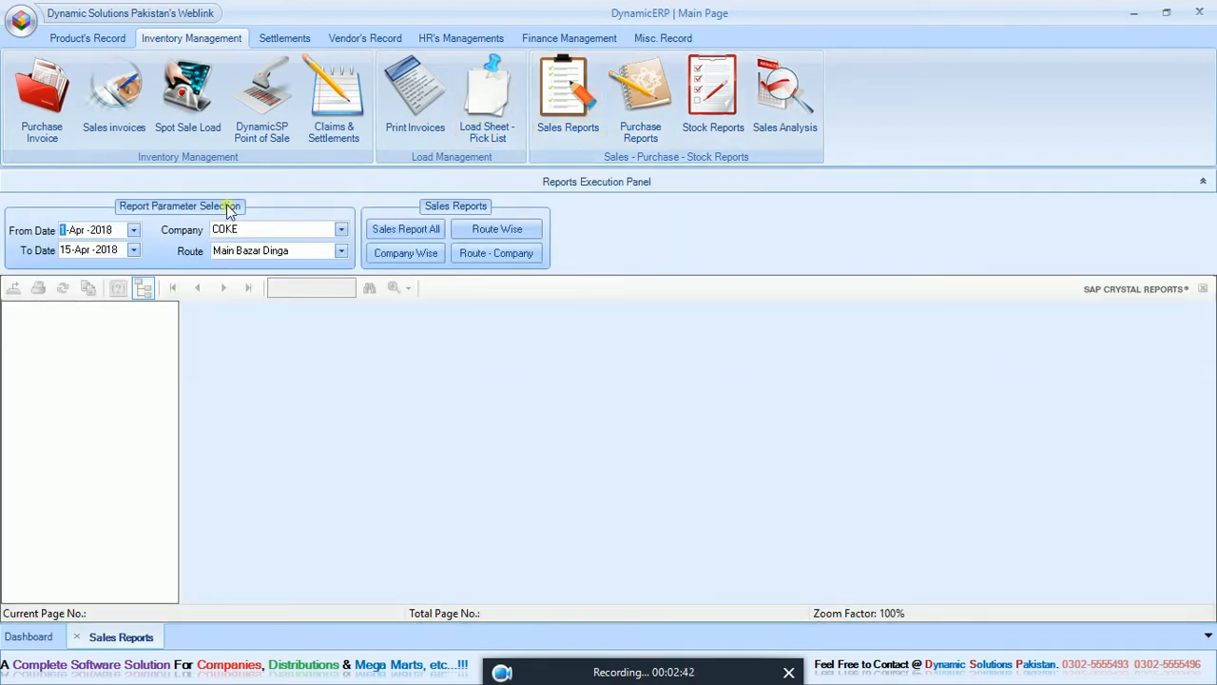
left_click(66, 251)
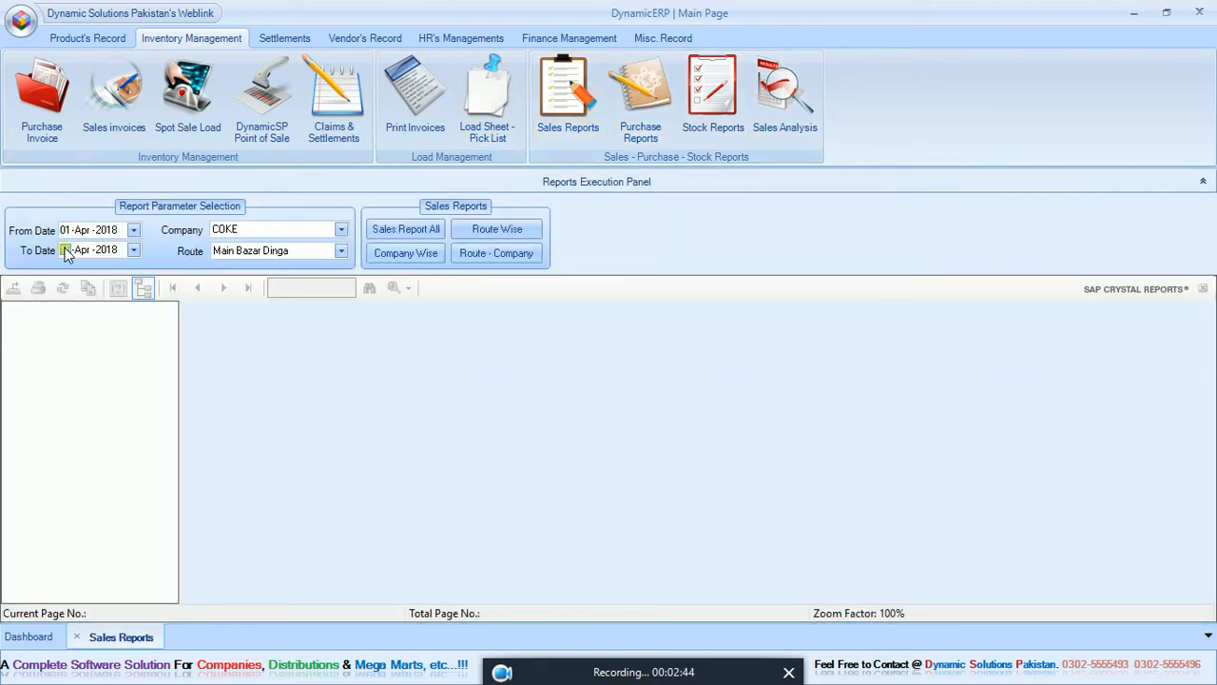
type("30")
left_click(413, 253)
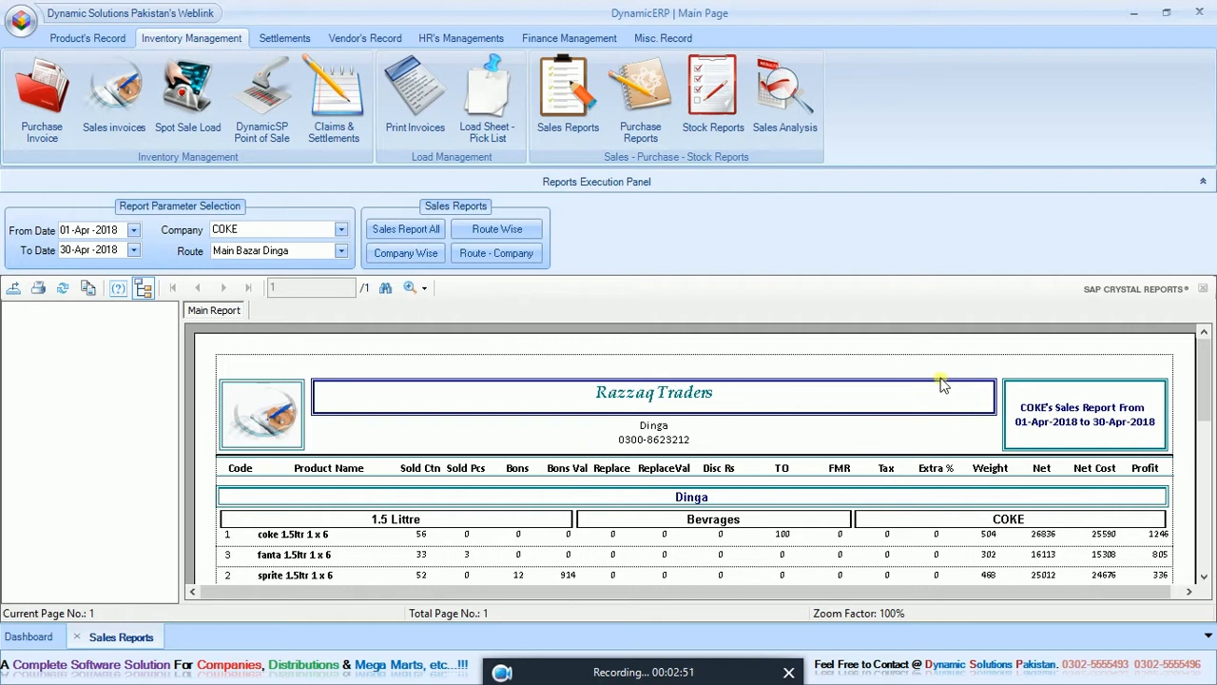
left_click_drag(1205, 376, 1208, 407)
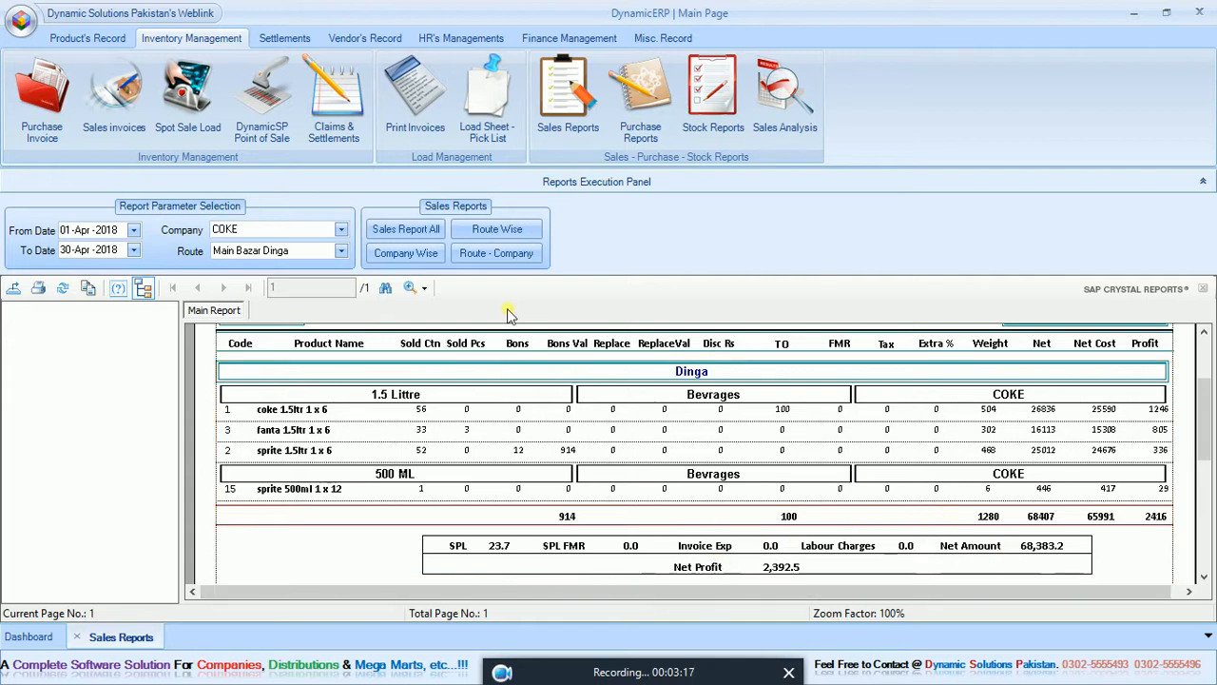
Generate the overall, route-wise, route-company and company-wise sales reports for Main Bazar Dinga and COKE, and close the sales reports.
left_click(399, 229)
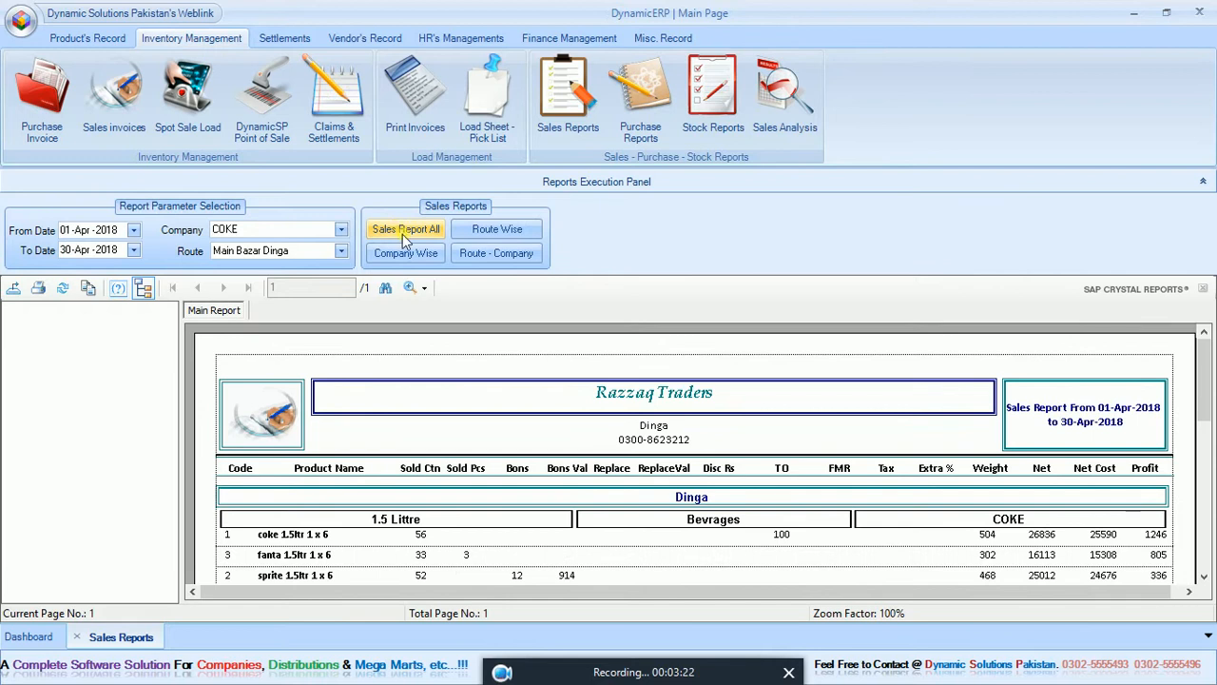
left_click(463, 231)
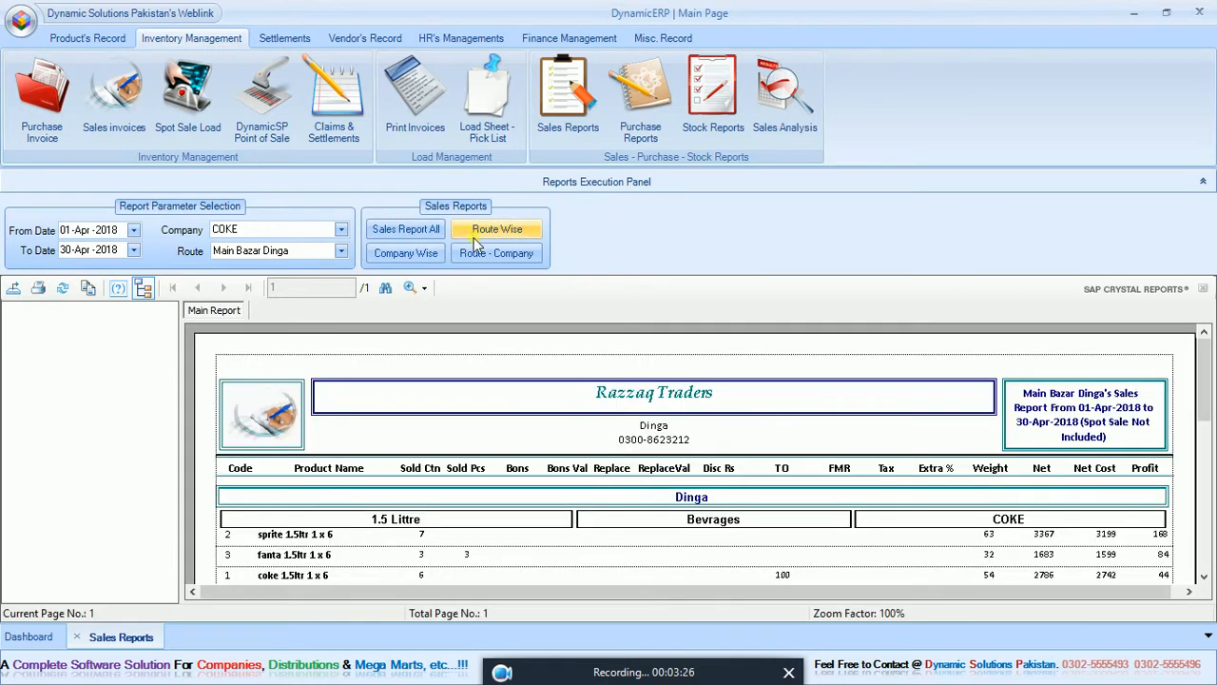
left_click(481, 256)
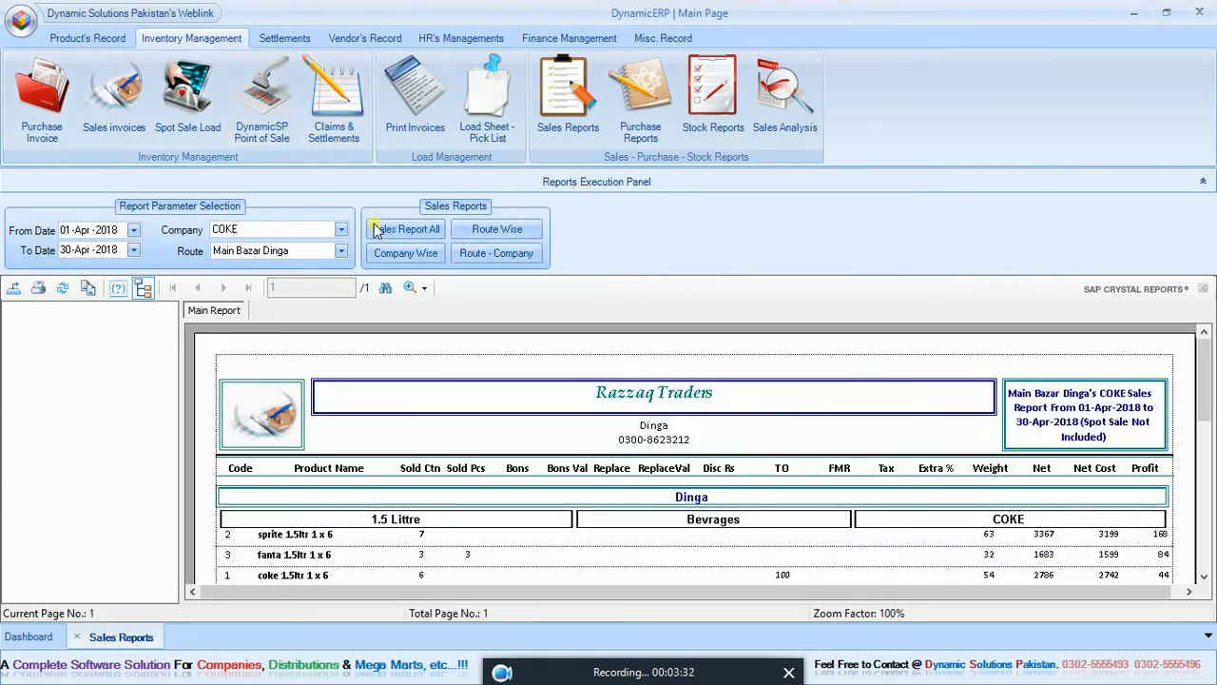
left_click(405, 253)
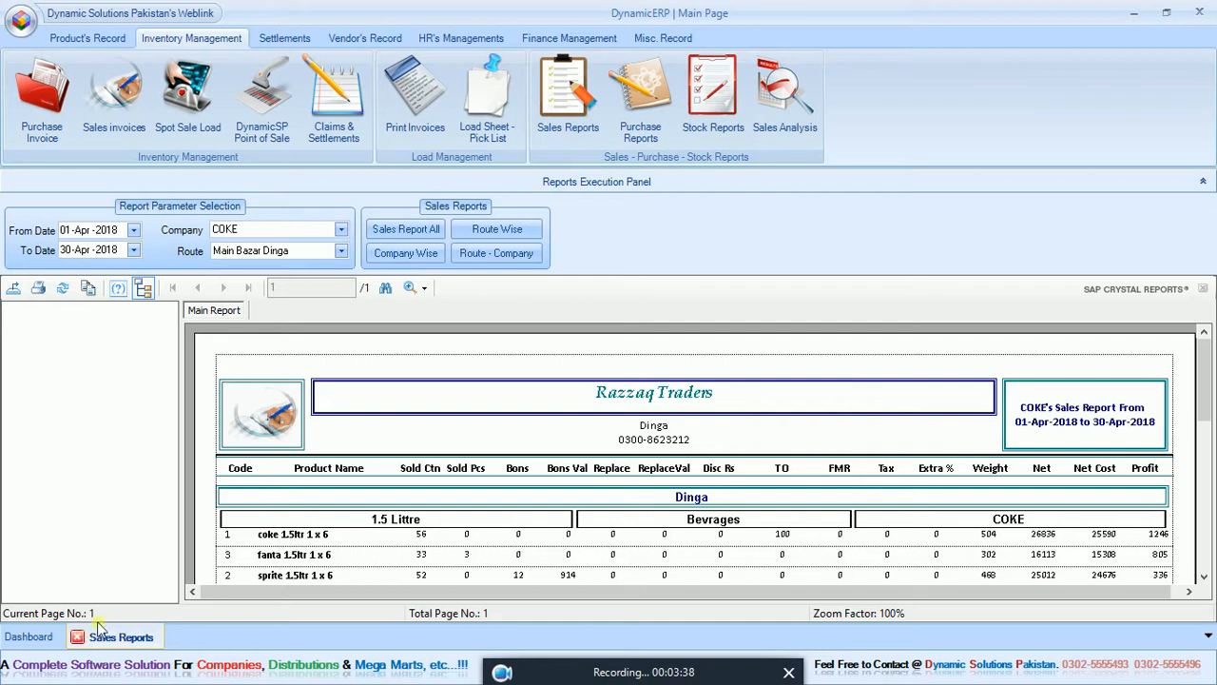
left_click(515, 235)
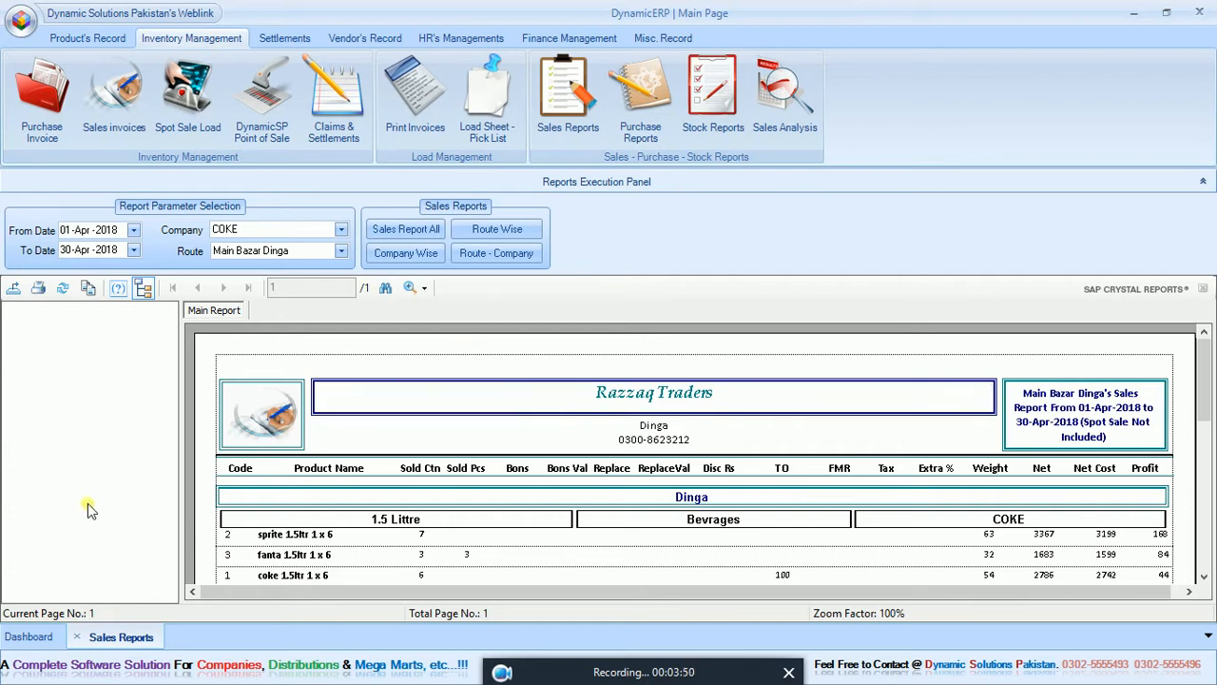
left_click(76, 637)
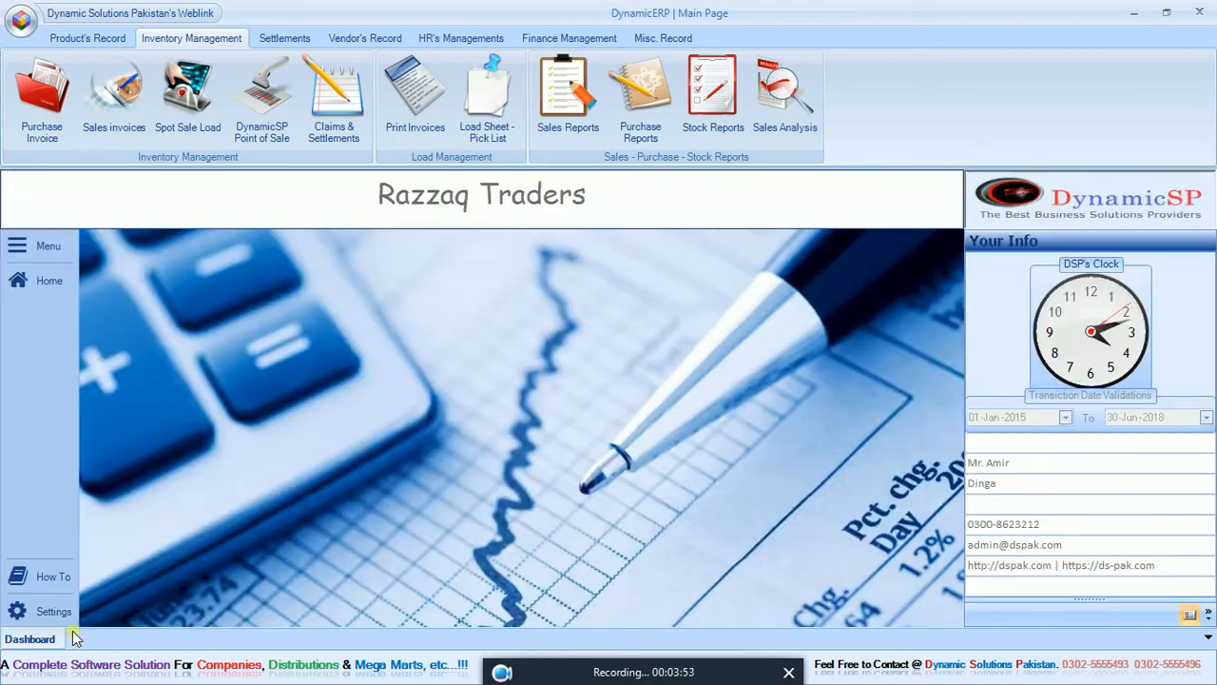
Open the purchase reports, choose CCBPL as the seller, and generate and examine the date-wise purchase invoices for all.
left_click(651, 116)
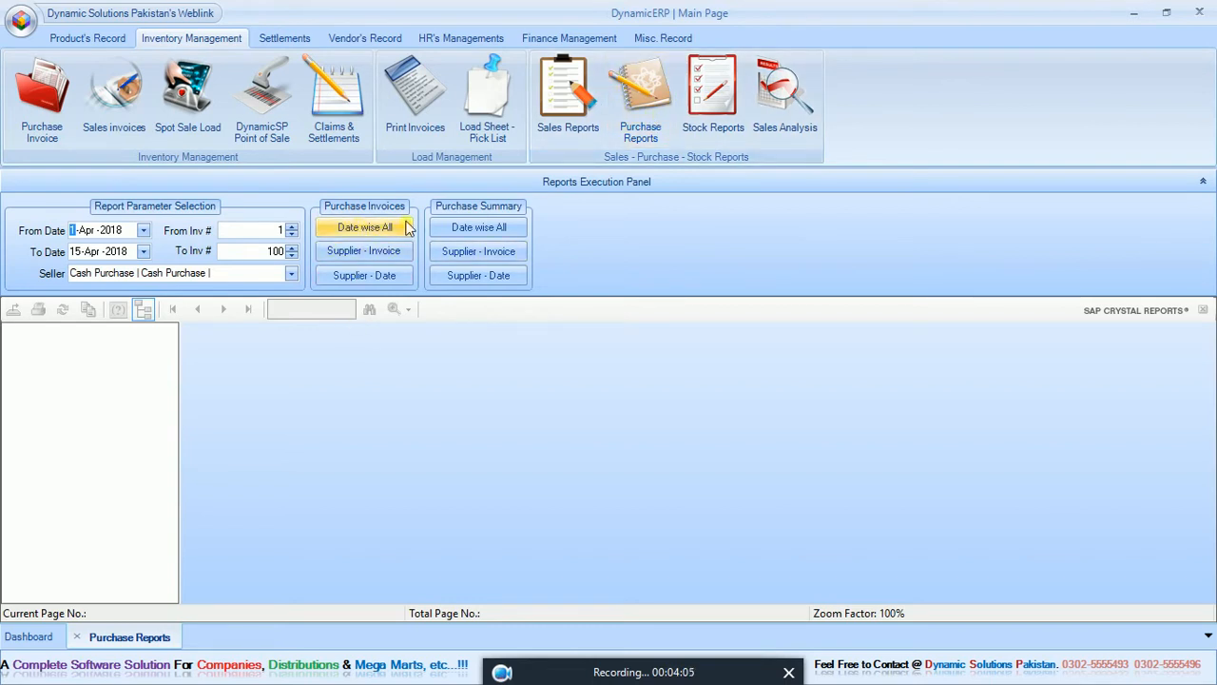
left_click(76, 252)
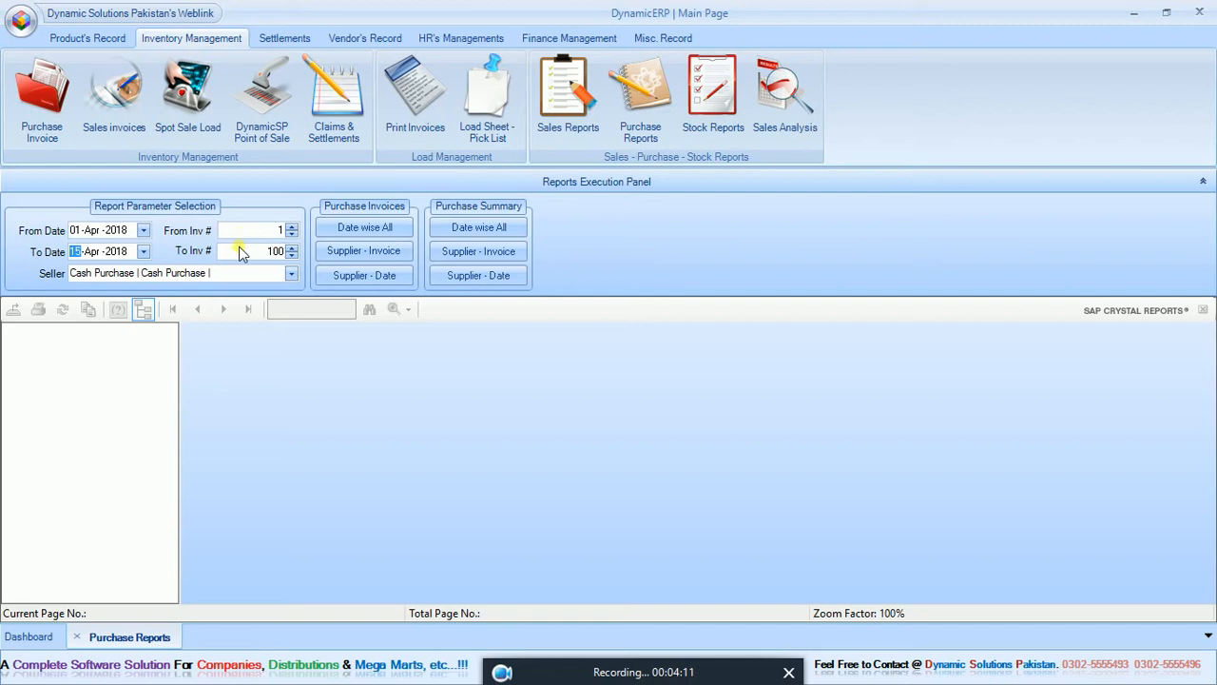
left_click(291, 274)
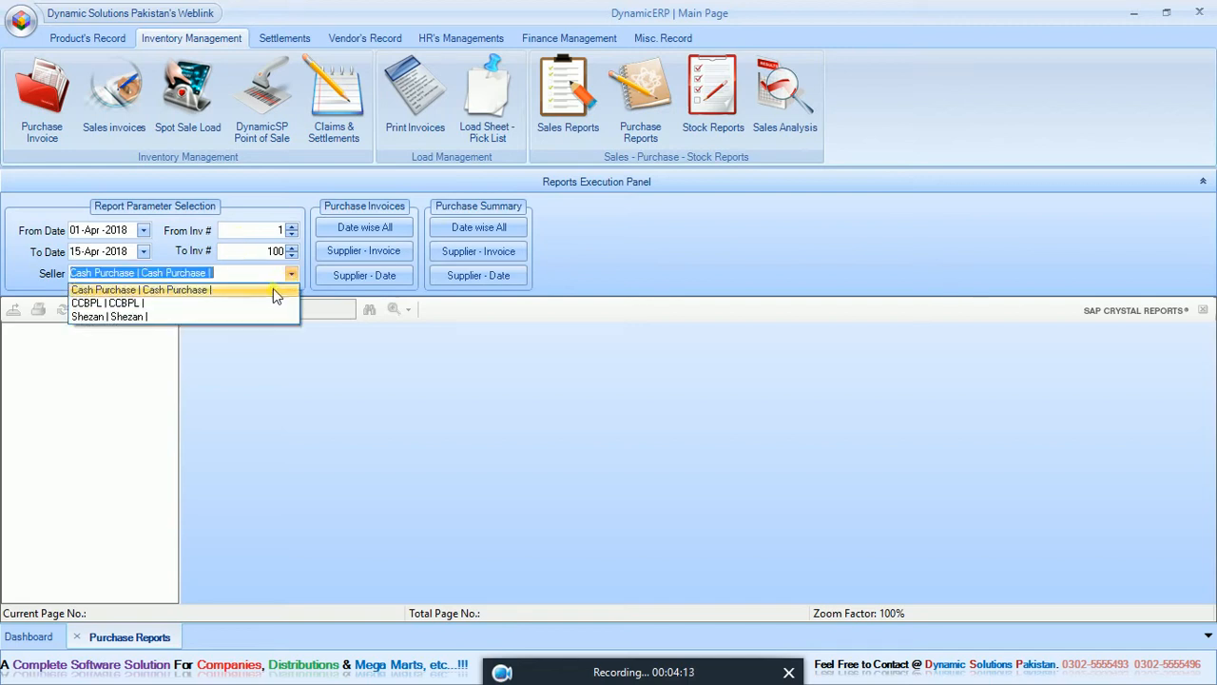
left_click(267, 301)
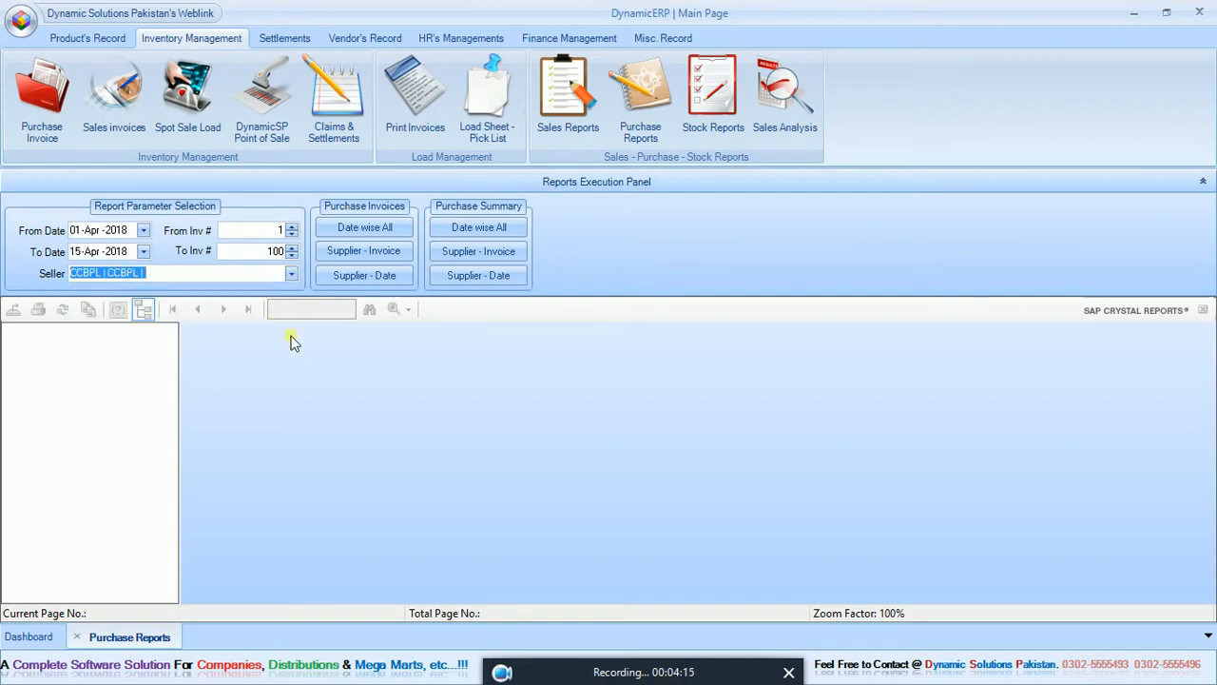
left_click(382, 231)
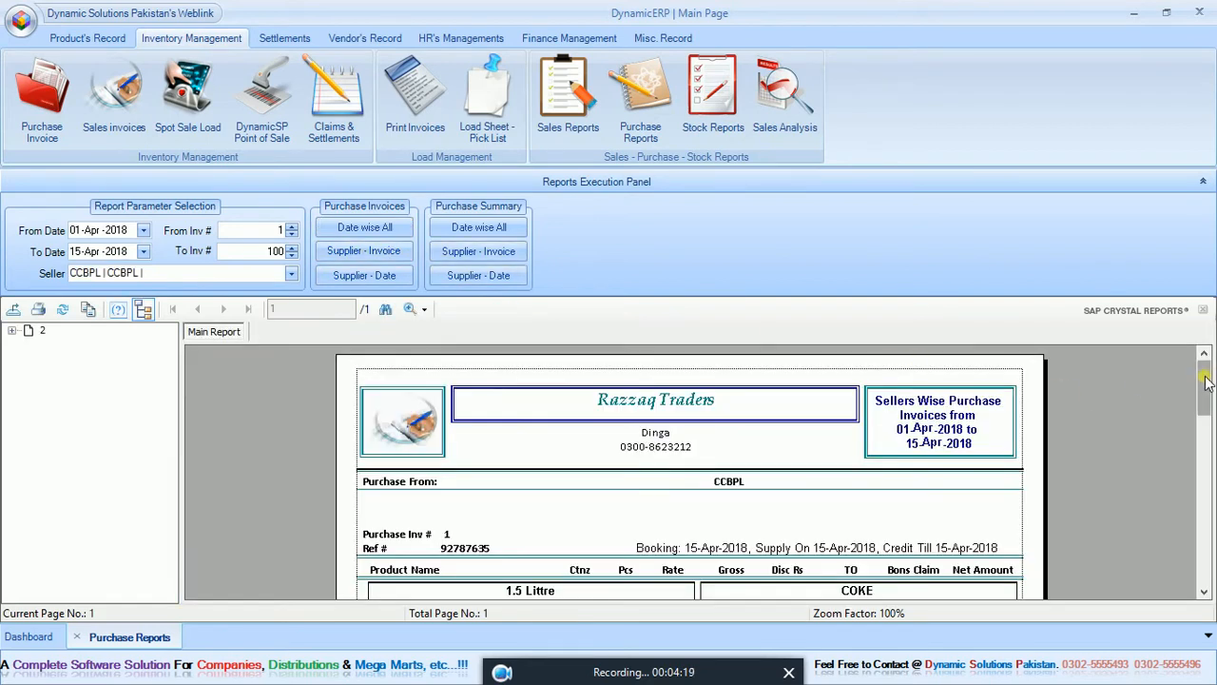
left_click_drag(1204, 381, 1206, 413)
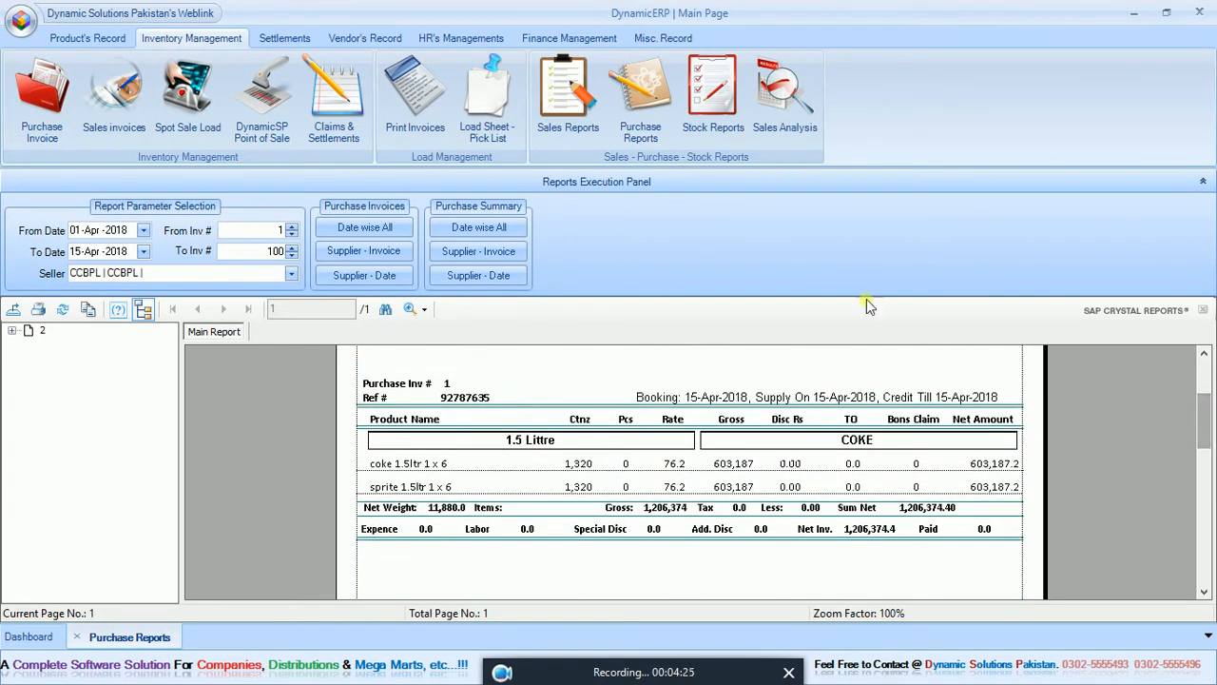
Generate the CCBPL purchase invoices by invoice number range and by date range, and examine the date-based invoice details.
left_click(399, 253)
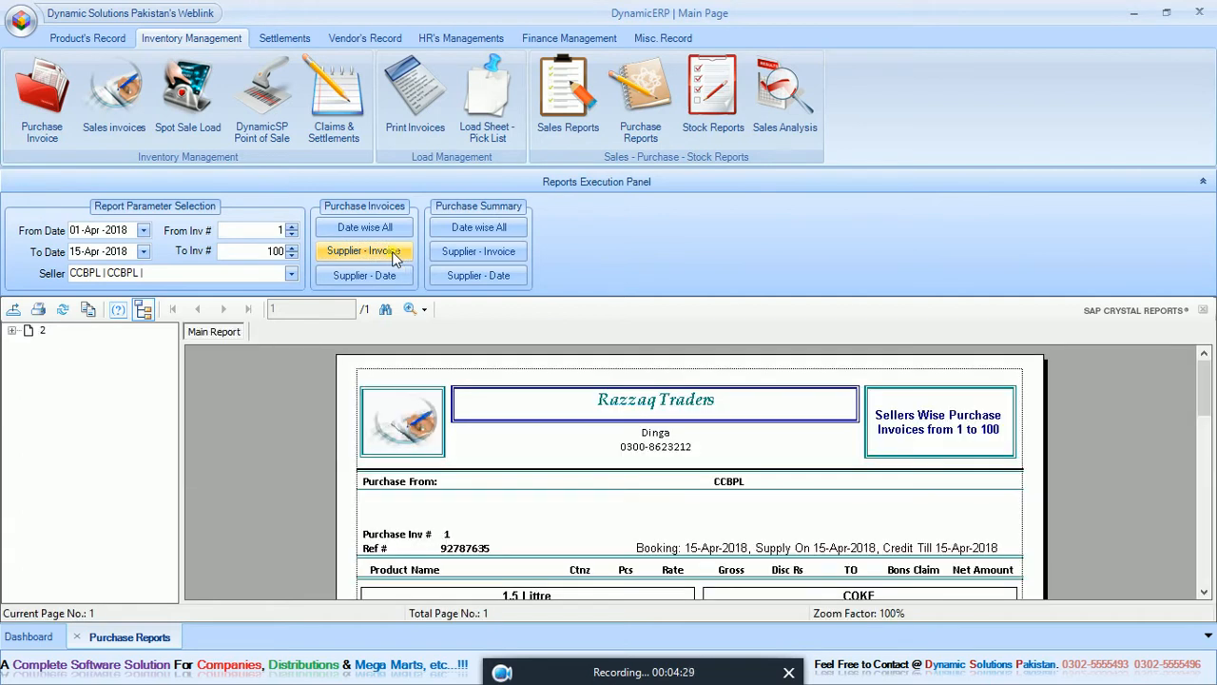
double_click(276, 253)
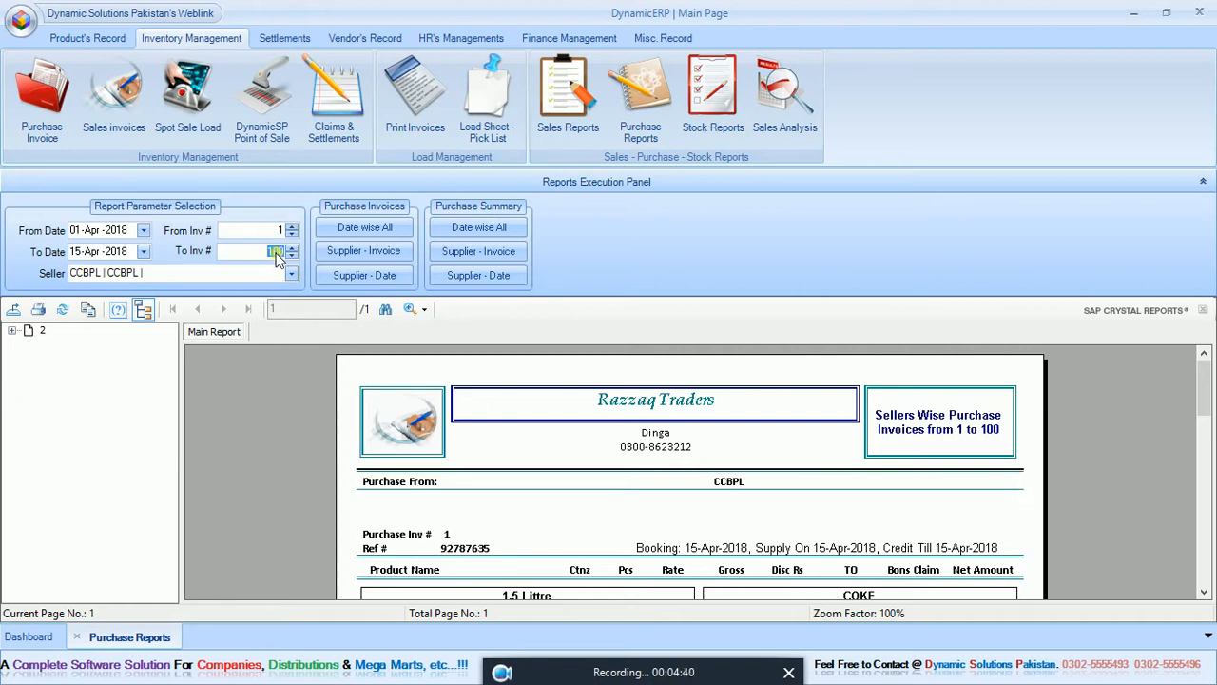
left_click(339, 274)
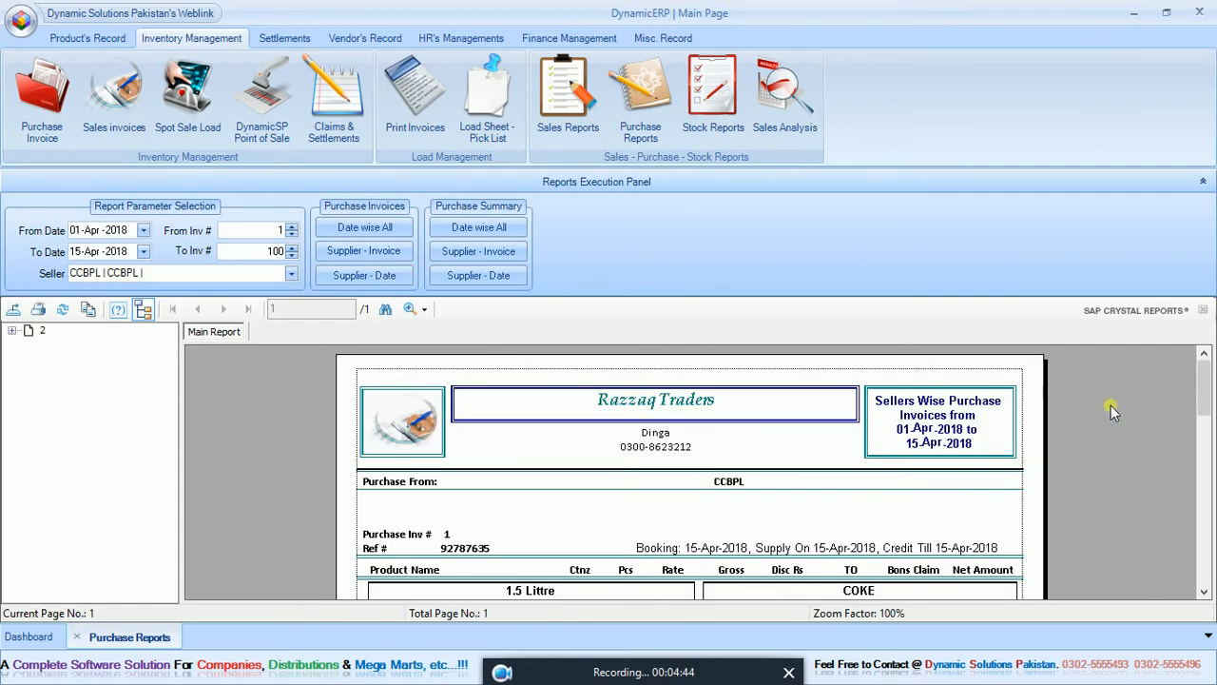
left_click_drag(1198, 407, 1205, 441)
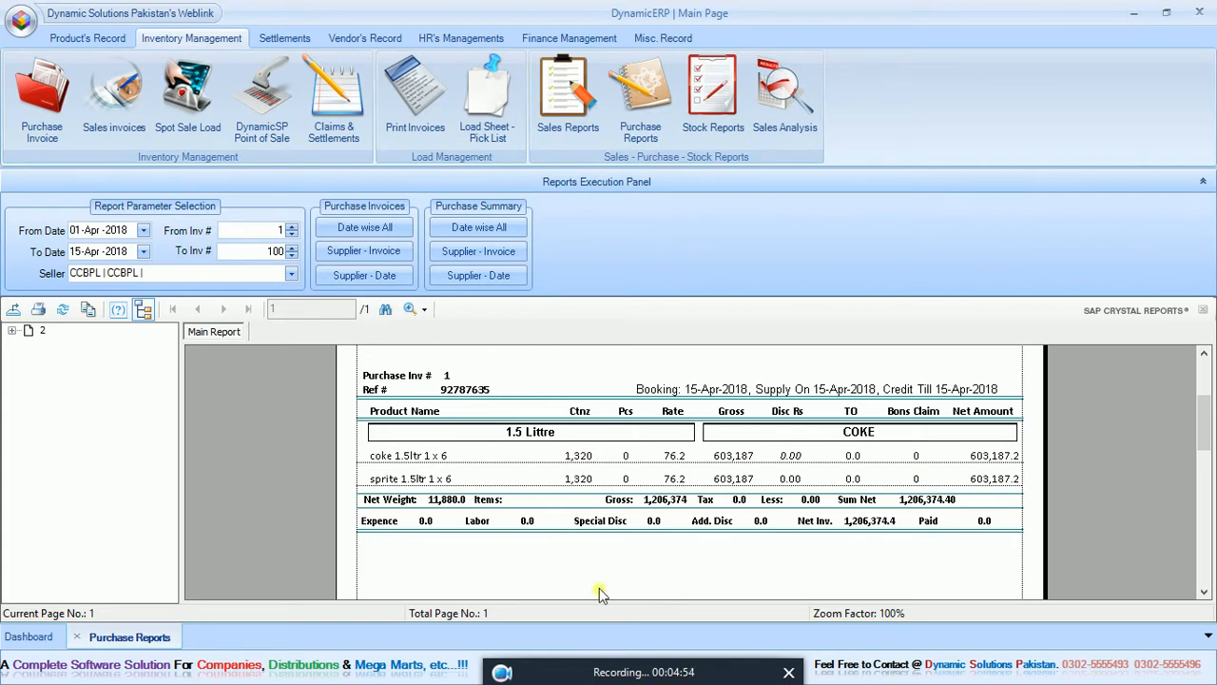
Generate the purchase summaries date-wise for all, by supplier and invoice, and by supplier and date, and close the purchase reports.
left_click(492, 227)
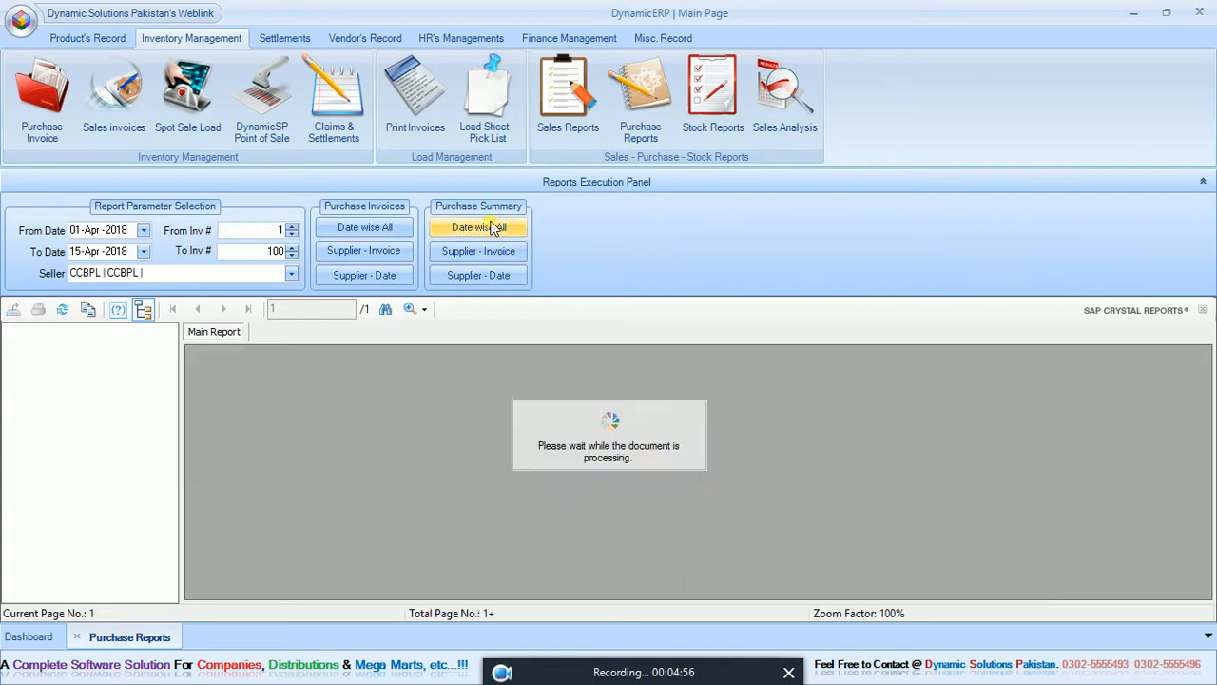
left_click(490, 254)
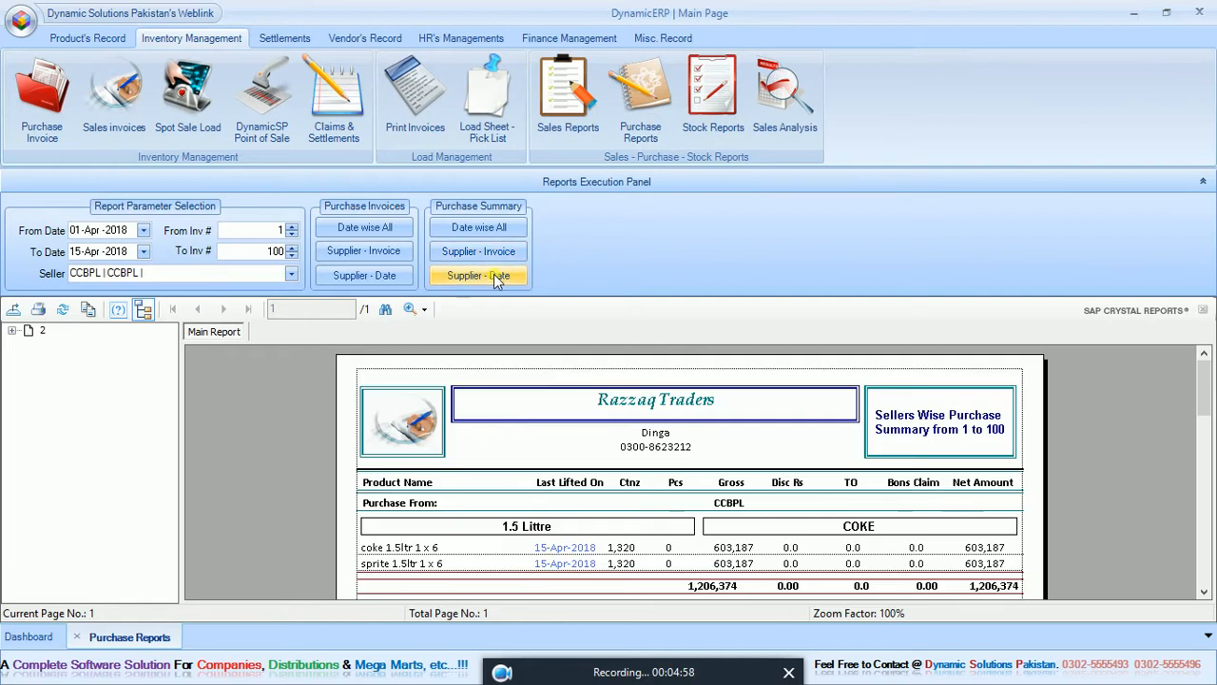
left_click(493, 274)
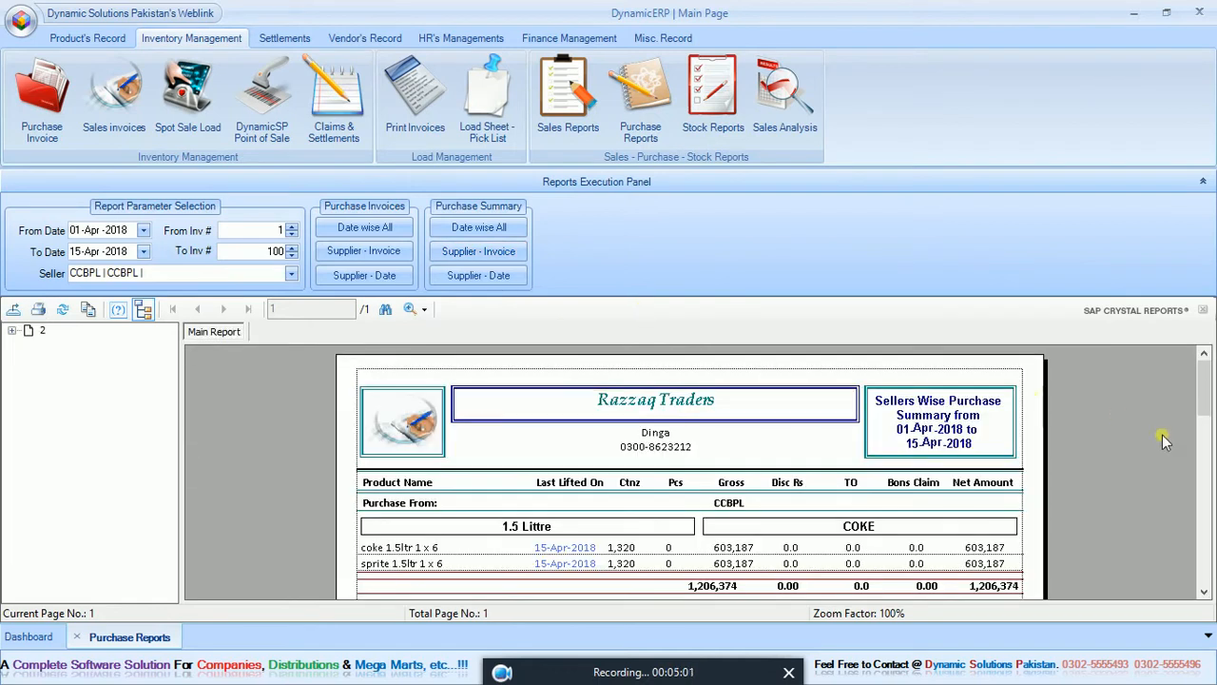
left_click_drag(1203, 401, 1203, 414)
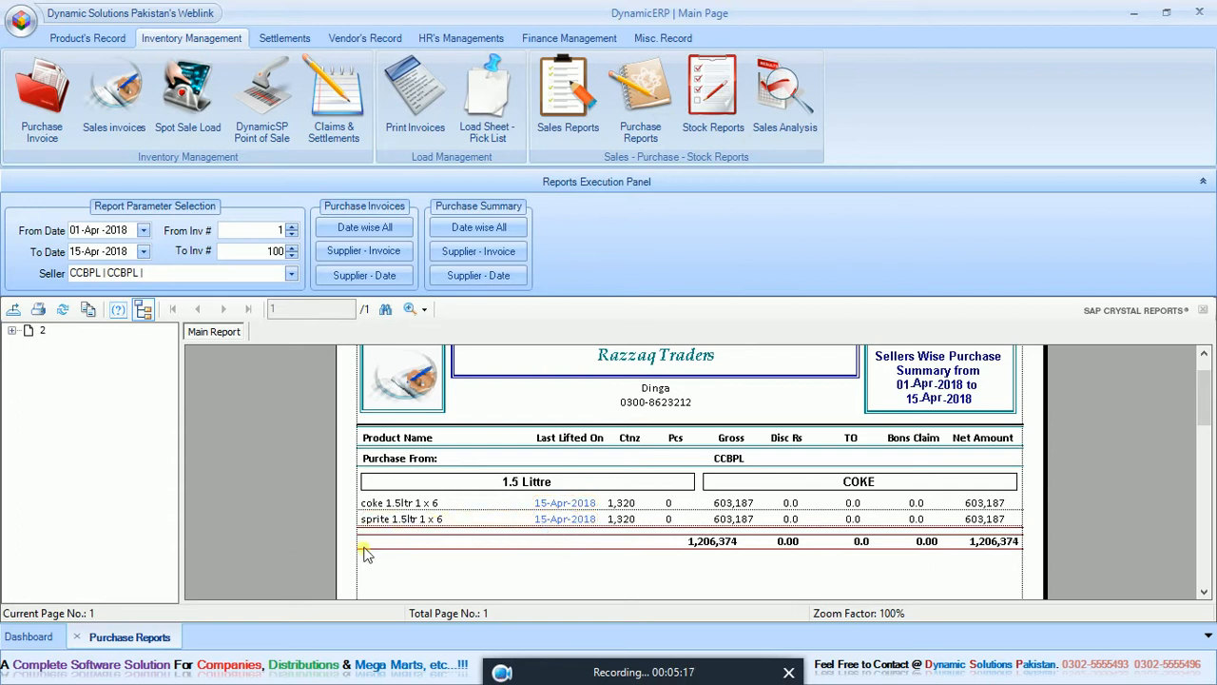
left_click(77, 637)
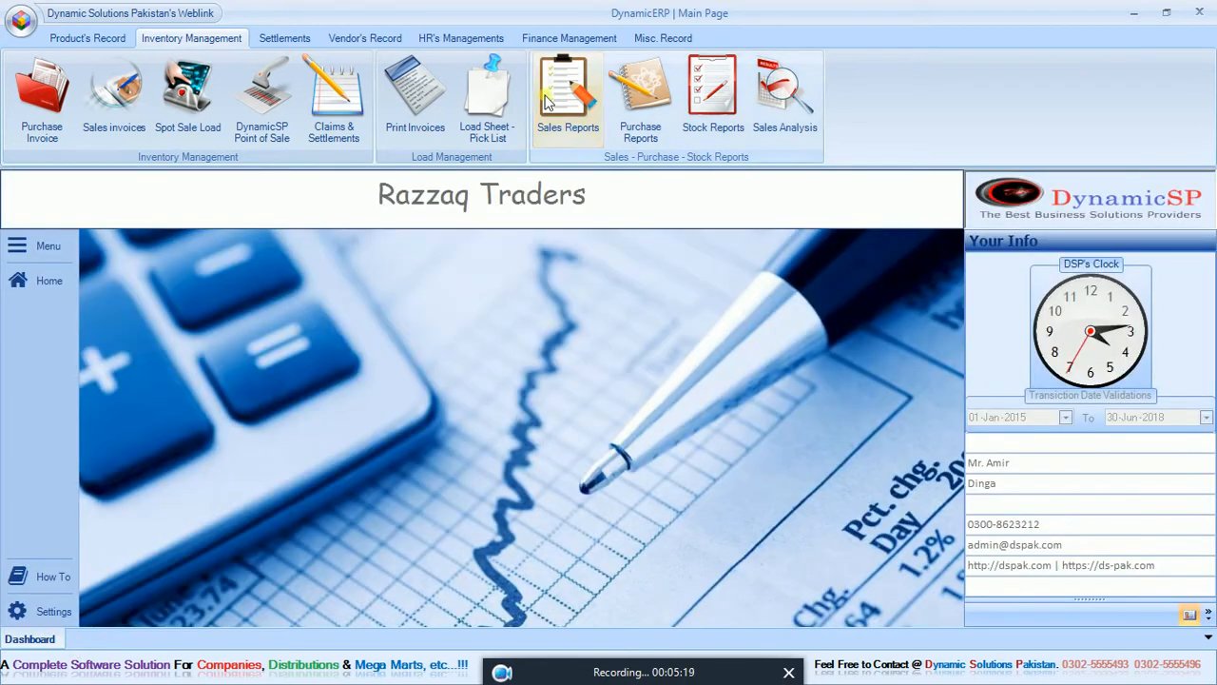
Open the stock reports and generate the zero-included versions for all stock, the Bevrages category and the COKE company.
left_click(708, 105)
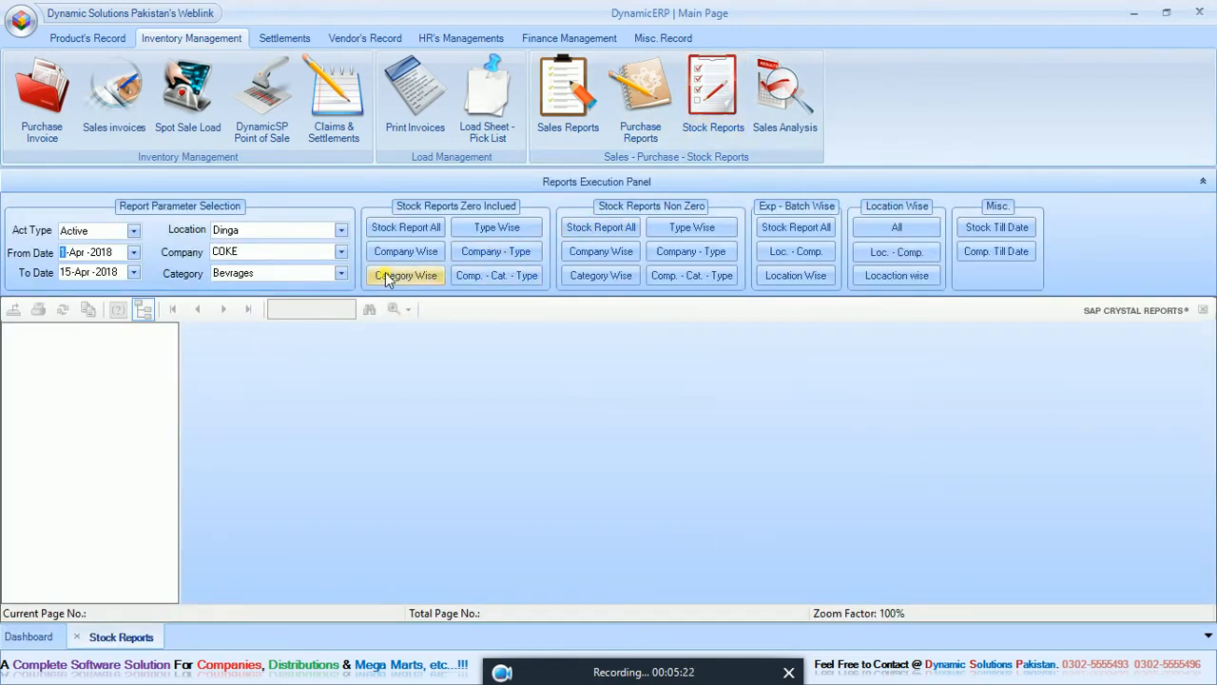
left_click(404, 228)
left_click(410, 255)
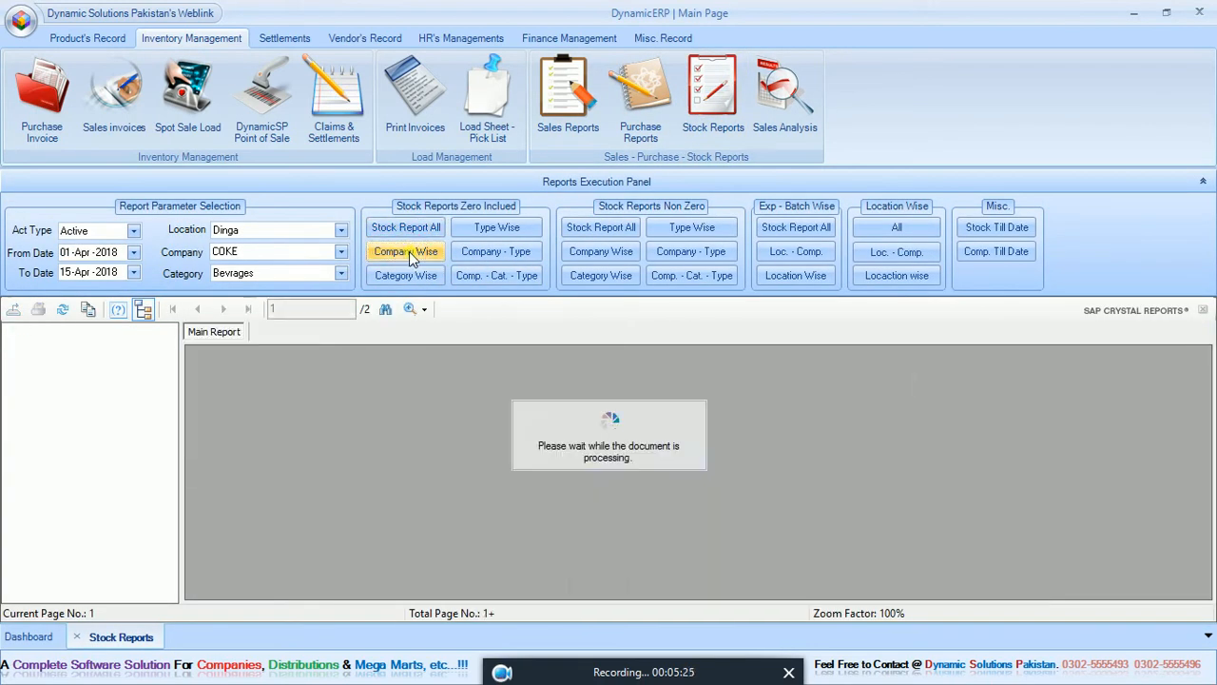
left_click(411, 276)
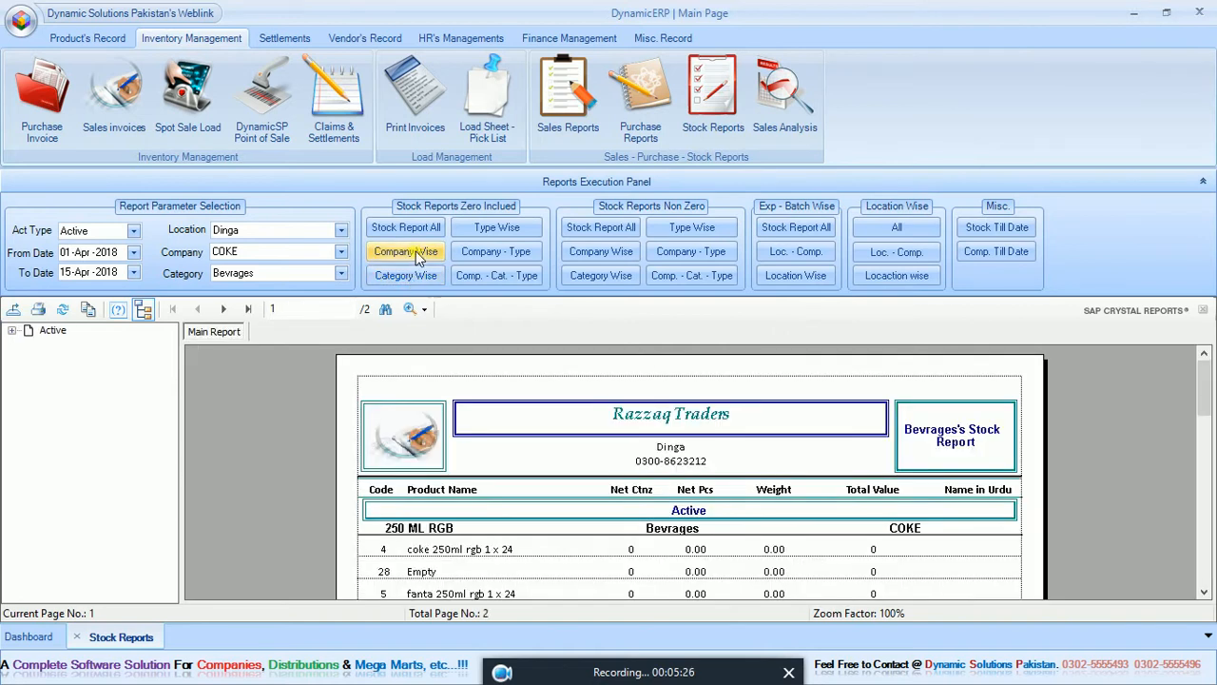
left_click(409, 253)
Examine the first and last pages of COKE's stock report and close the stock reports.
left_click_drag(1206, 400, 1208, 459)
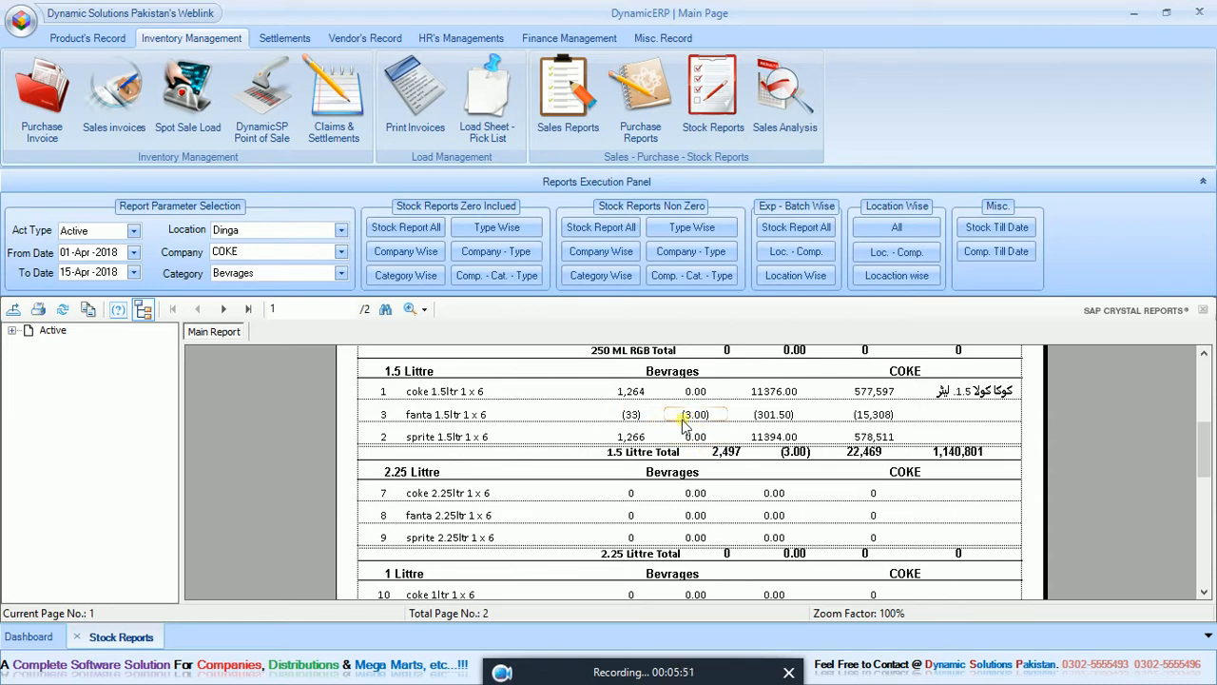
left_click(248, 309)
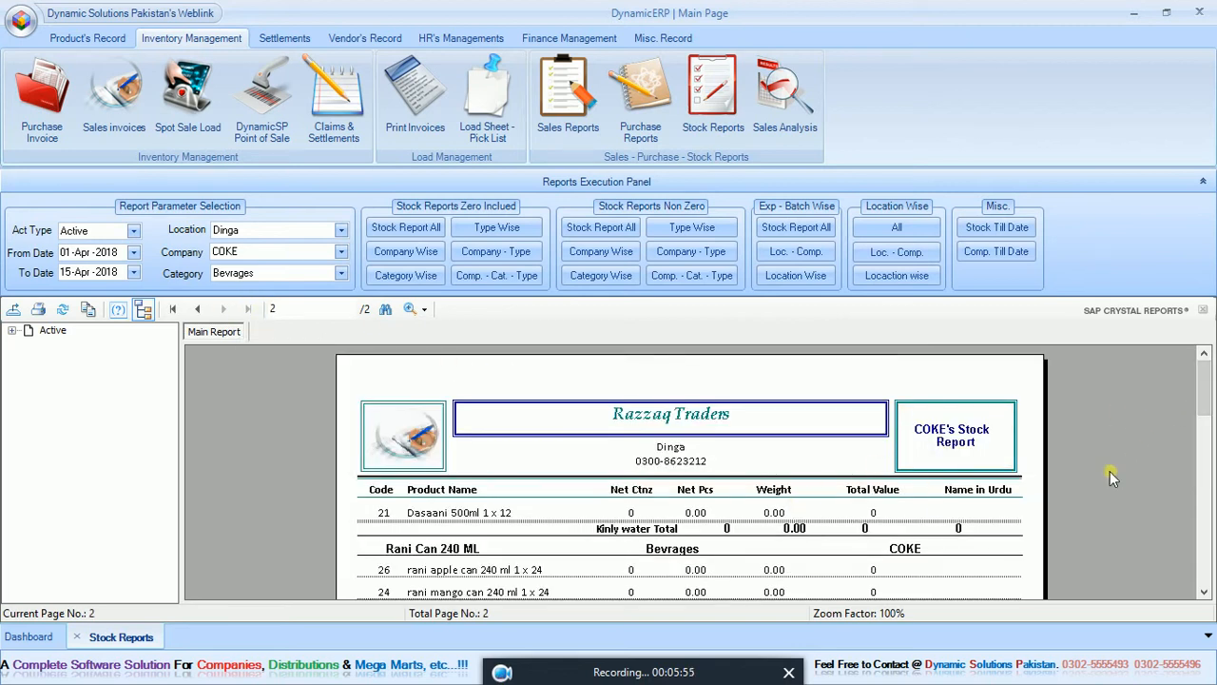
mouse_move(1205, 406)
left_mouse_down()
mouse_move(1208, 471)
mouse_move(1205, 407)
left_mouse_up()
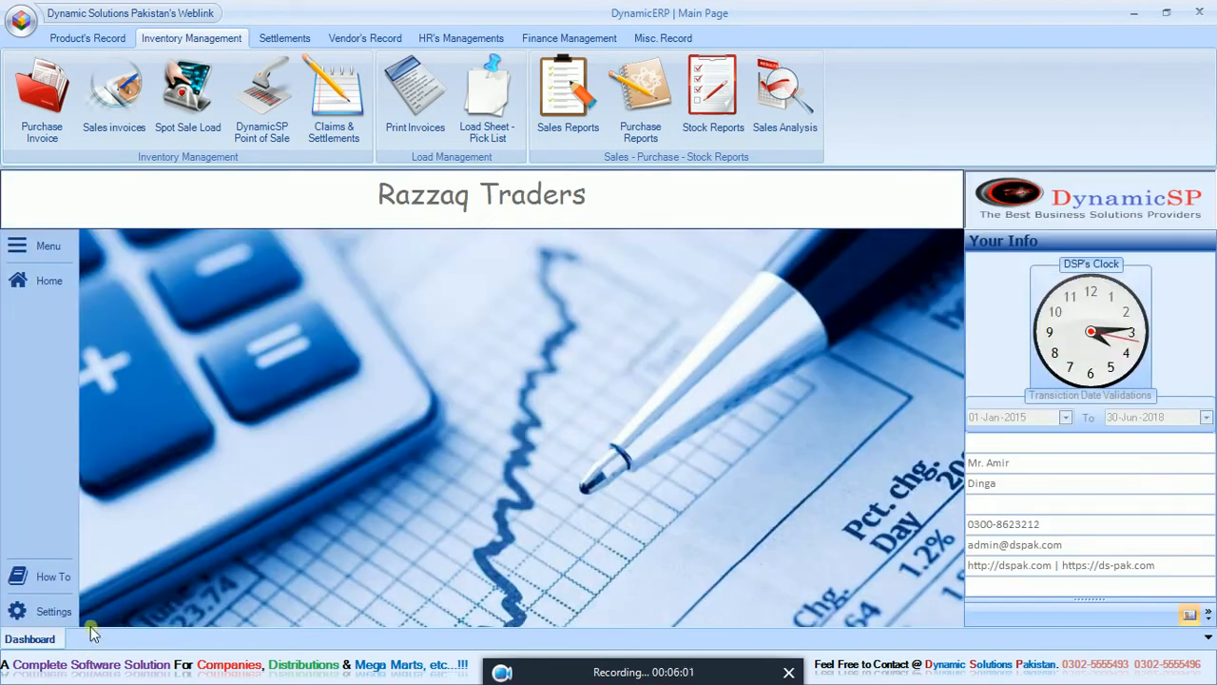
left_click(77, 636)
Reopen the stock reports and generate the expiry and batch wise reports for all stock and for the Dinga location with COKE.
left_click(714, 91)
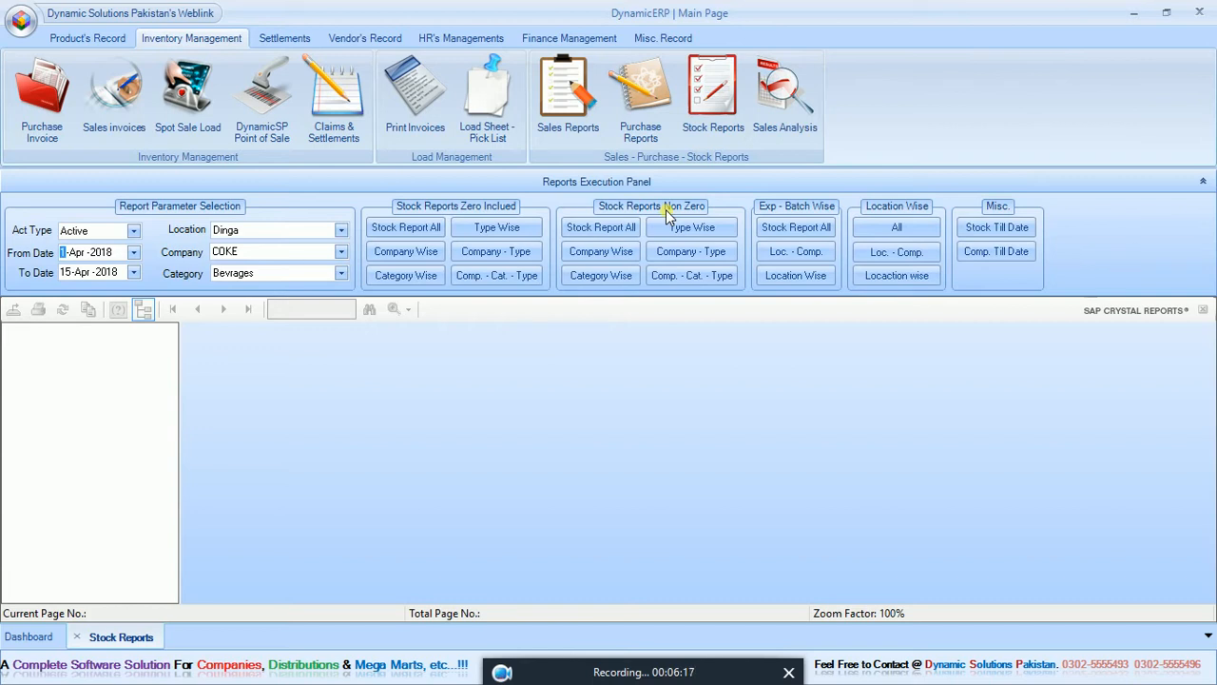
left_click(767, 233)
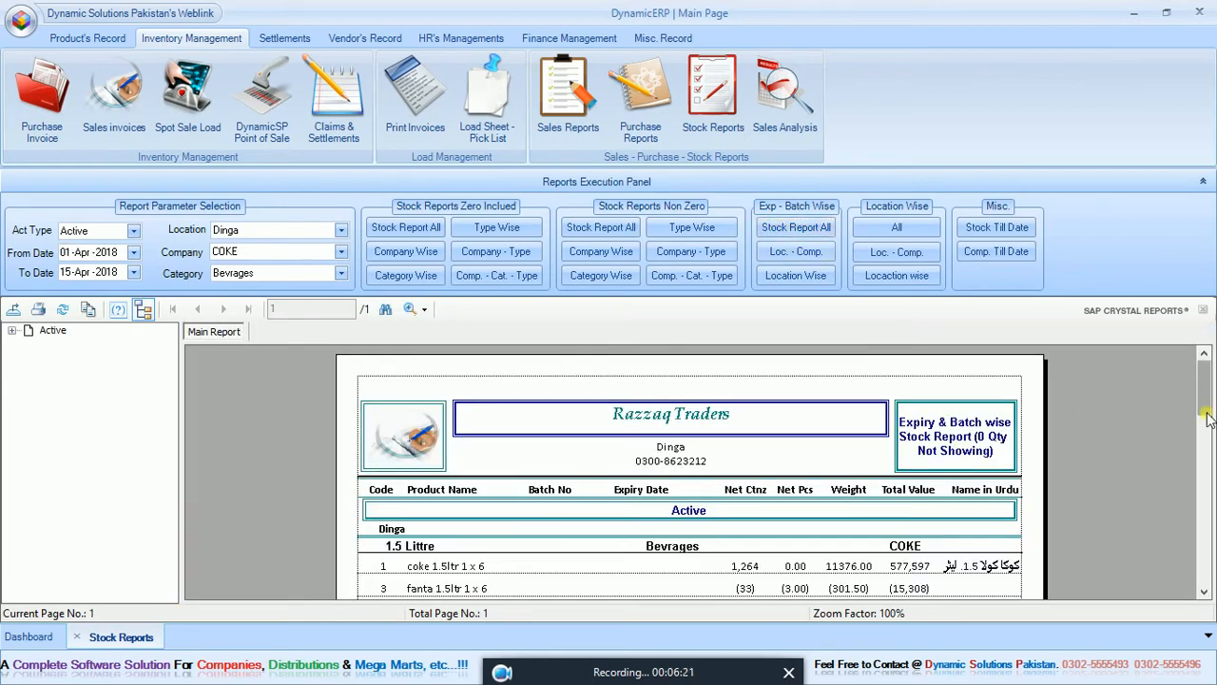
left_click_drag(1207, 400, 1207, 417)
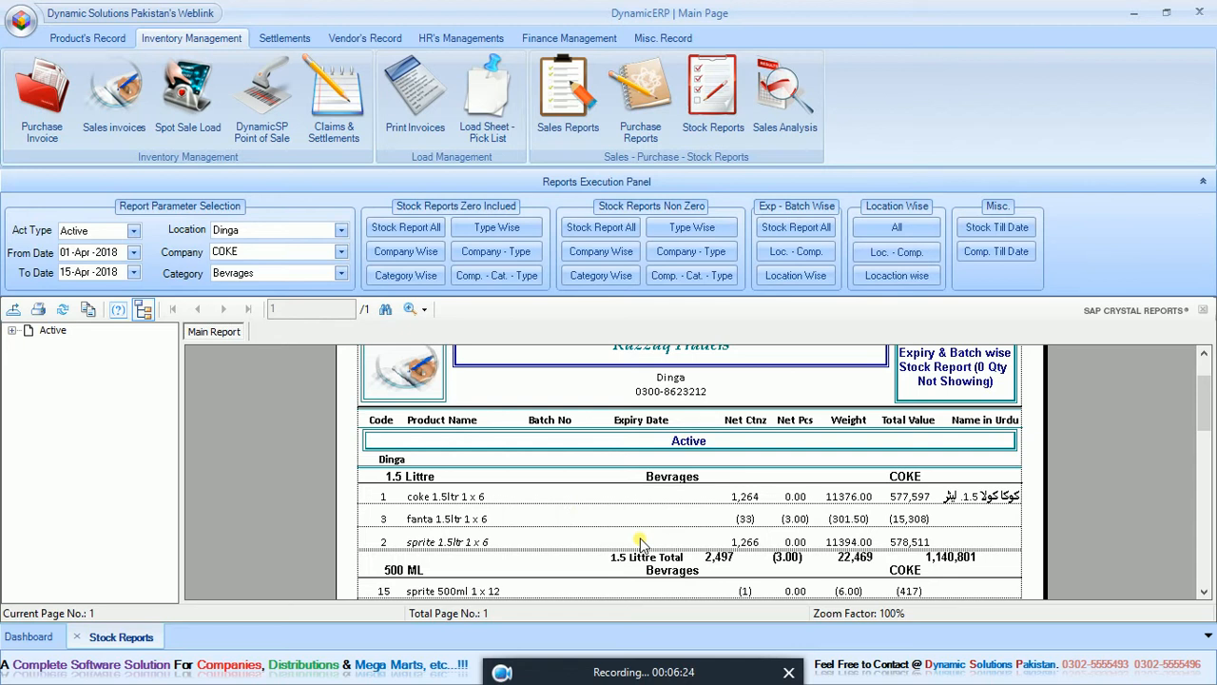
left_click(802, 251)
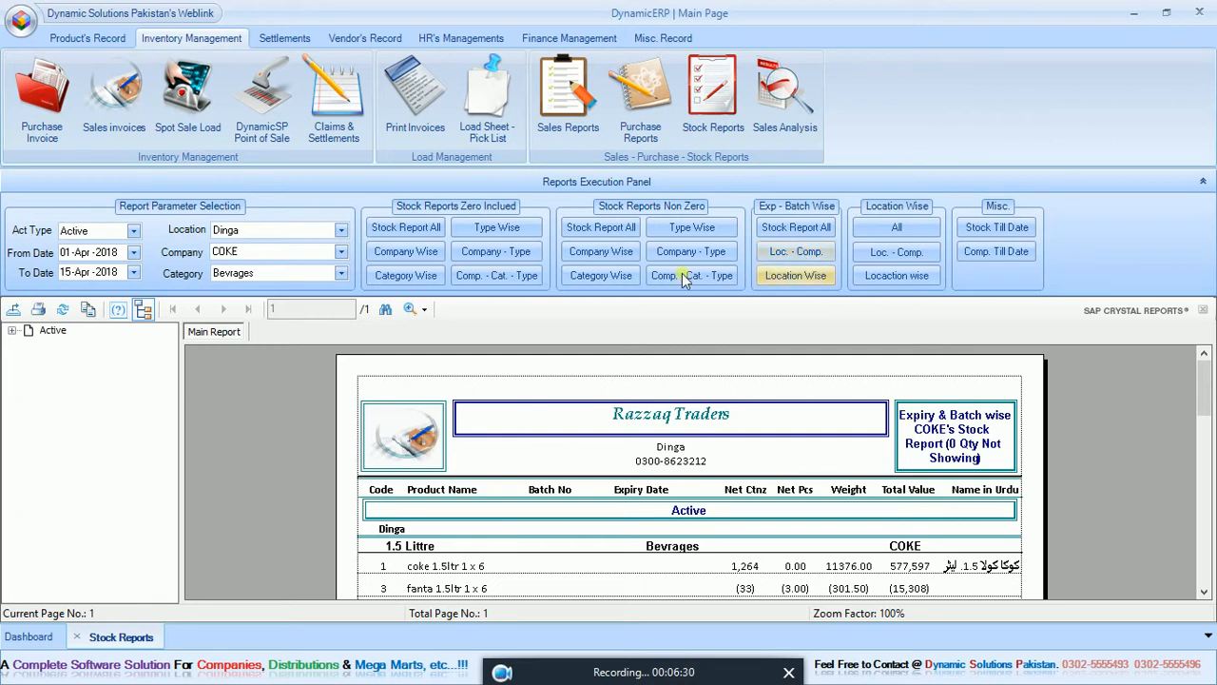
Generate the location-wise stock report for Dinga and review its first page down to the end.
left_click(307, 231)
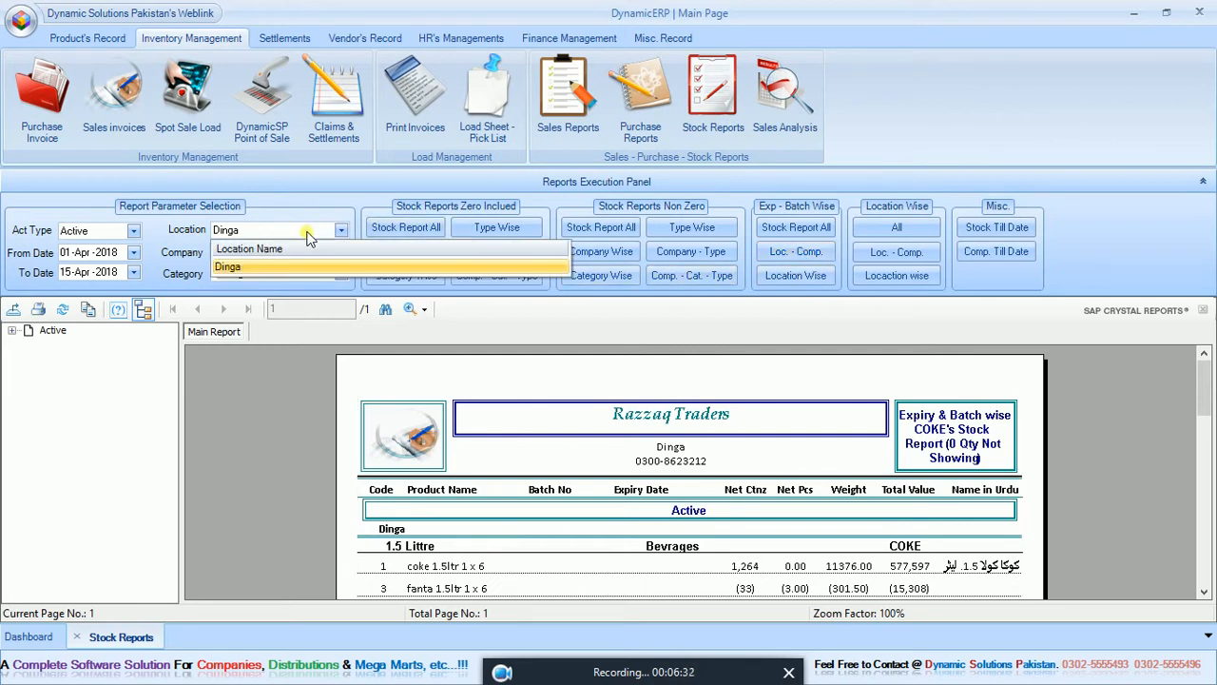
left_click(307, 235)
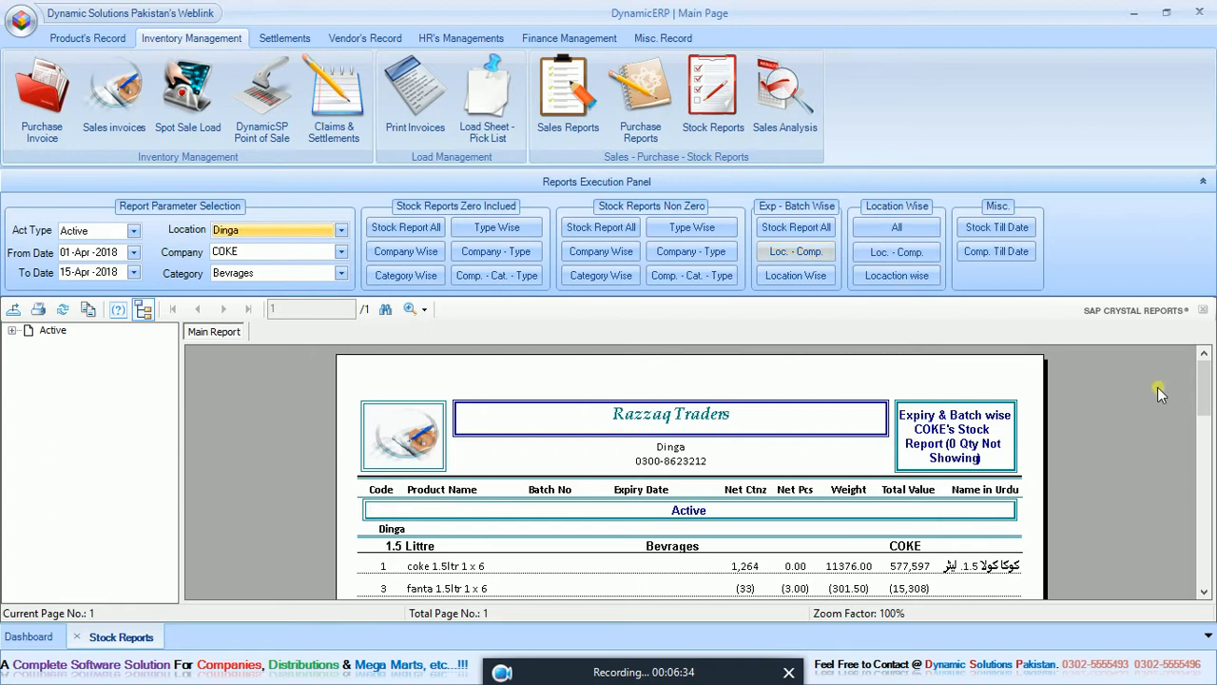
mouse_move(1204, 380)
left_mouse_down()
mouse_move(1207, 435)
mouse_move(1206, 384)
left_mouse_up()
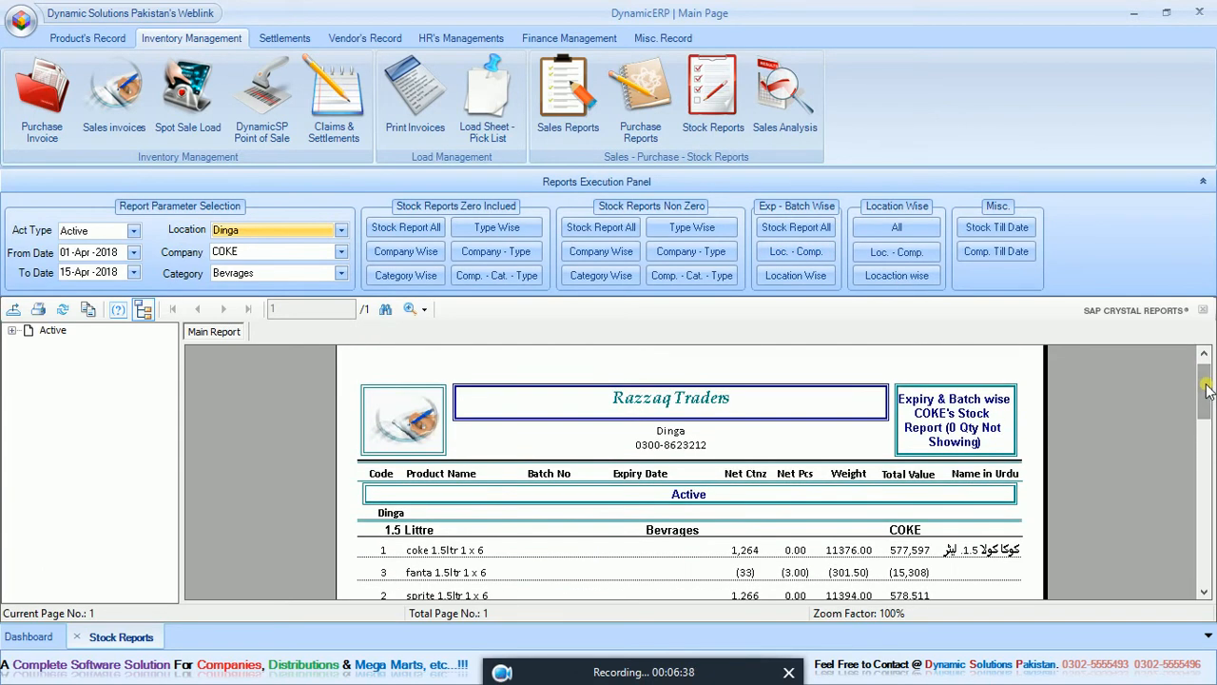
left_click(891, 282)
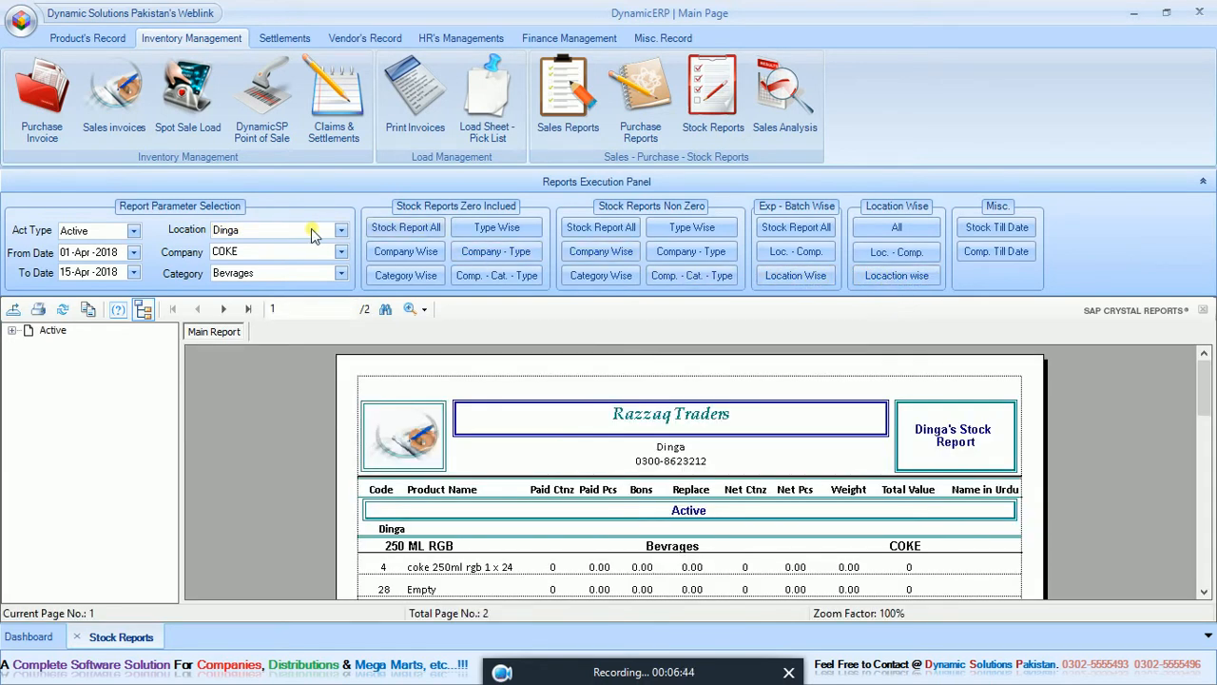
left_click_drag(1207, 385, 1213, 491)
left_click_drag(1215, 502, 1214, 560)
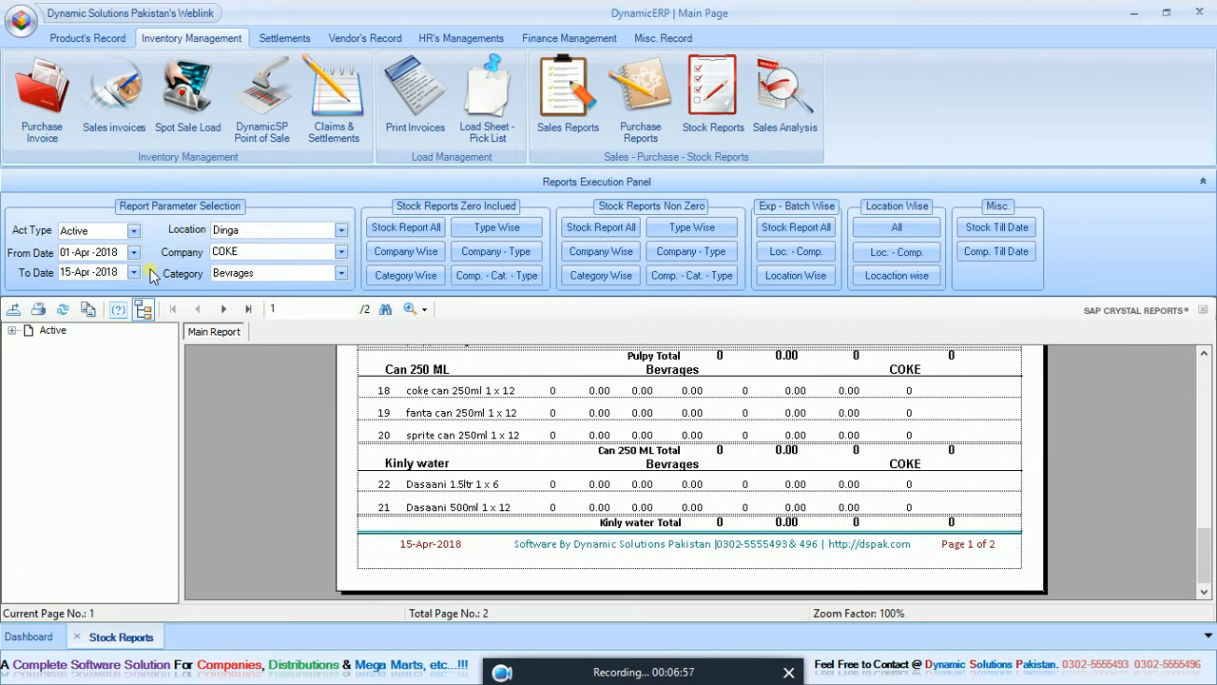
Generate the stock till date reports for all stock and for COKE, and close the stock reports.
left_click(1000, 227)
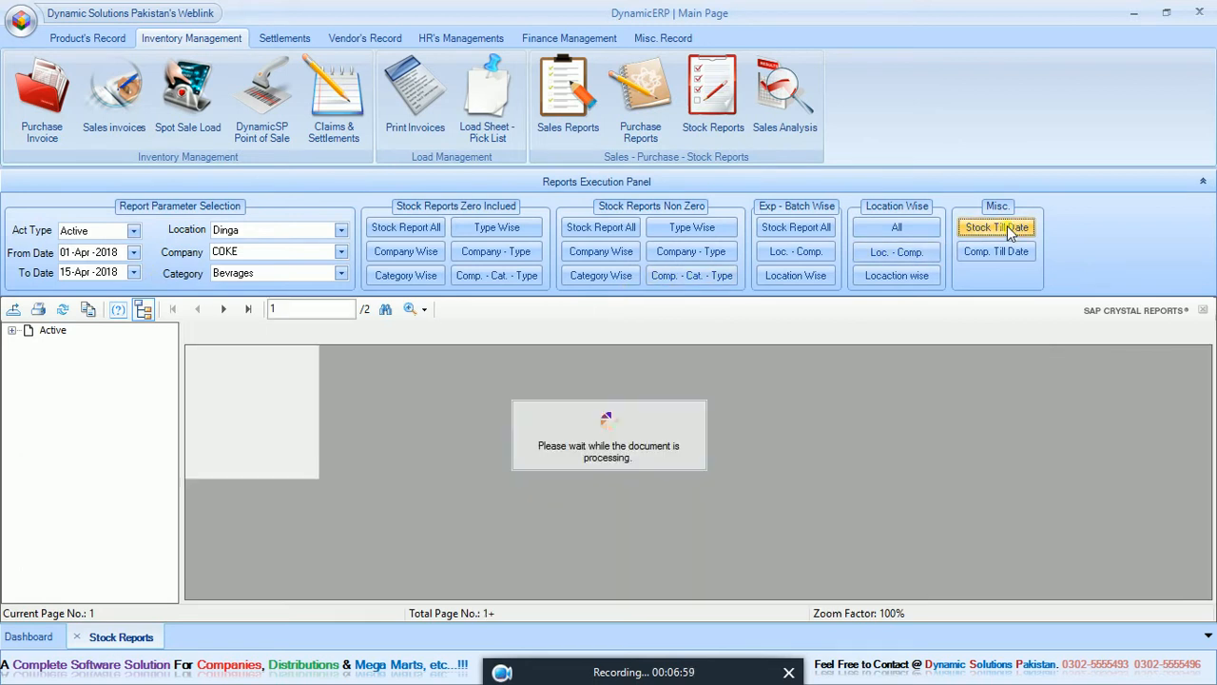
left_click(996, 251)
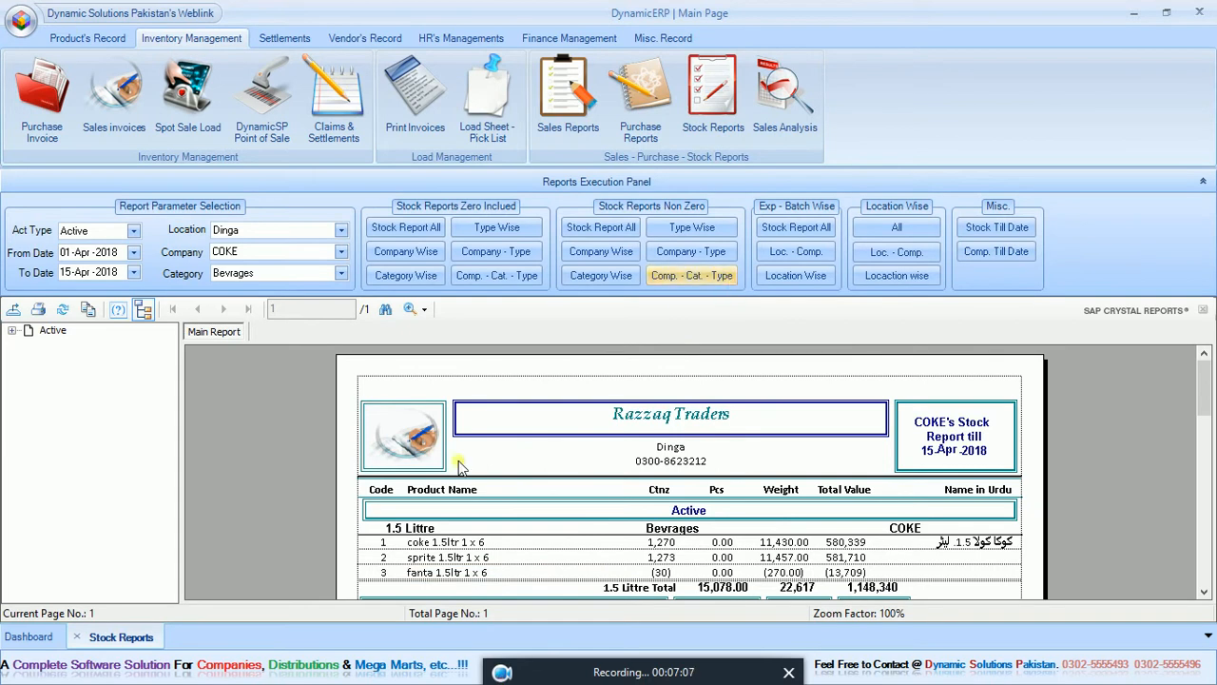
left_click(81, 644)
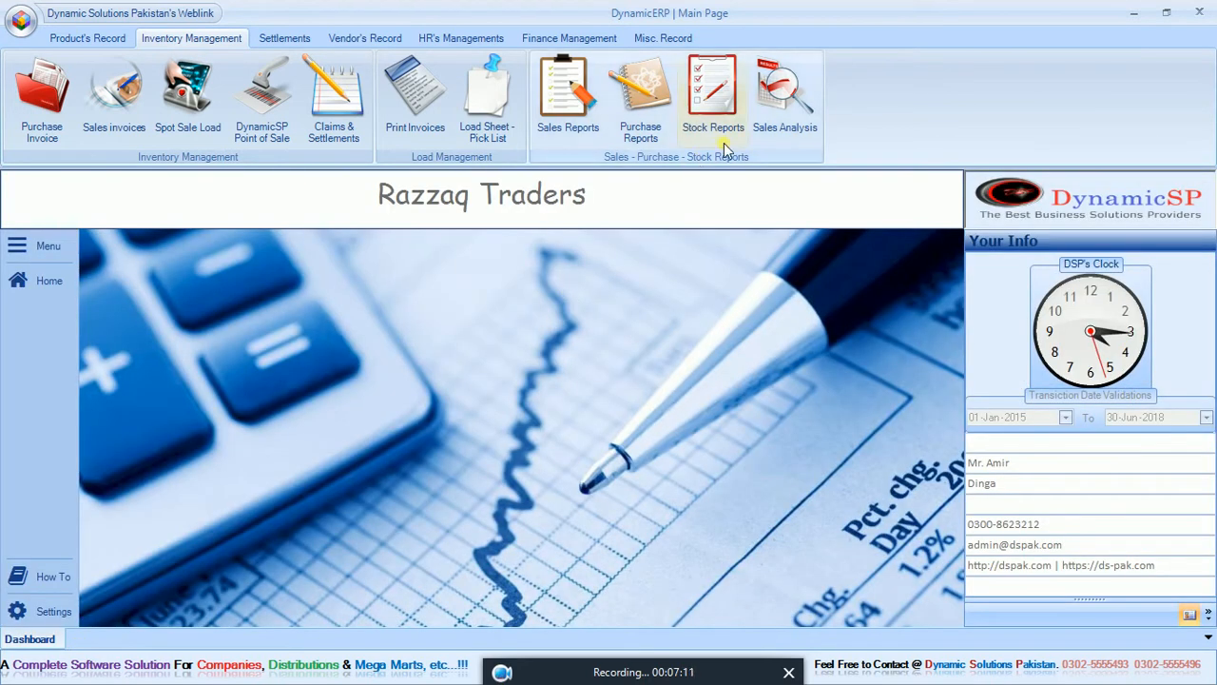
Open the sales analysis and generate the item and day wise sale reports for all items and for COKE.
left_click(785, 116)
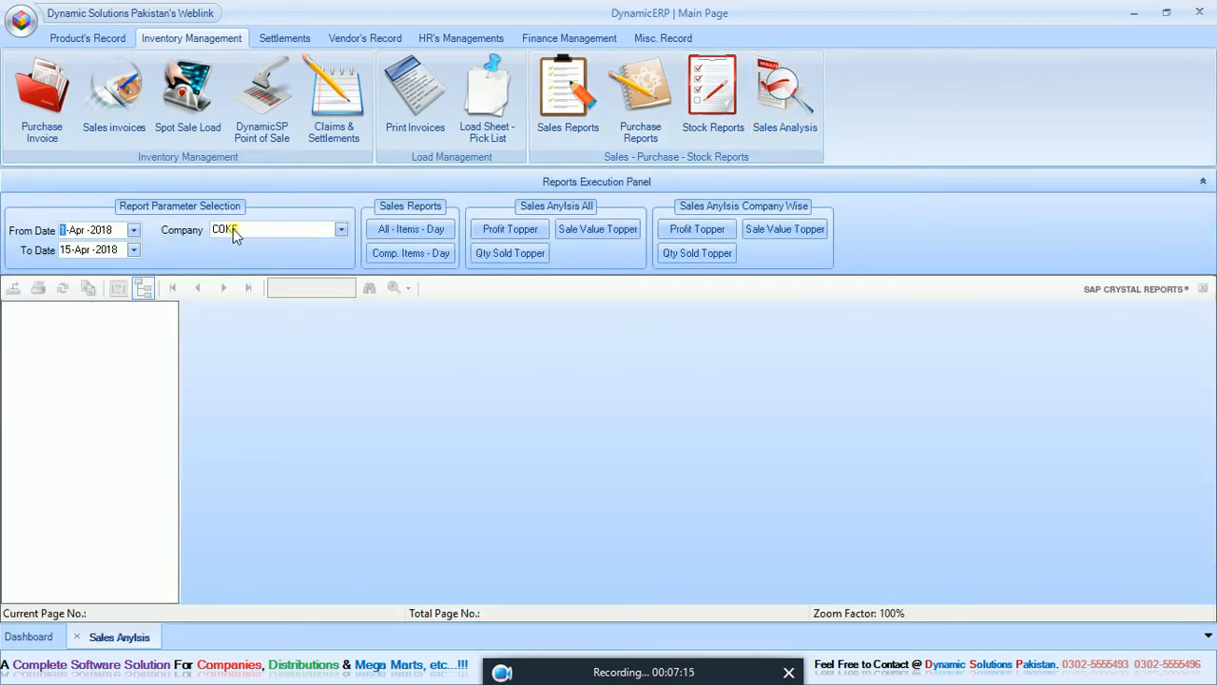
left_click(397, 234)
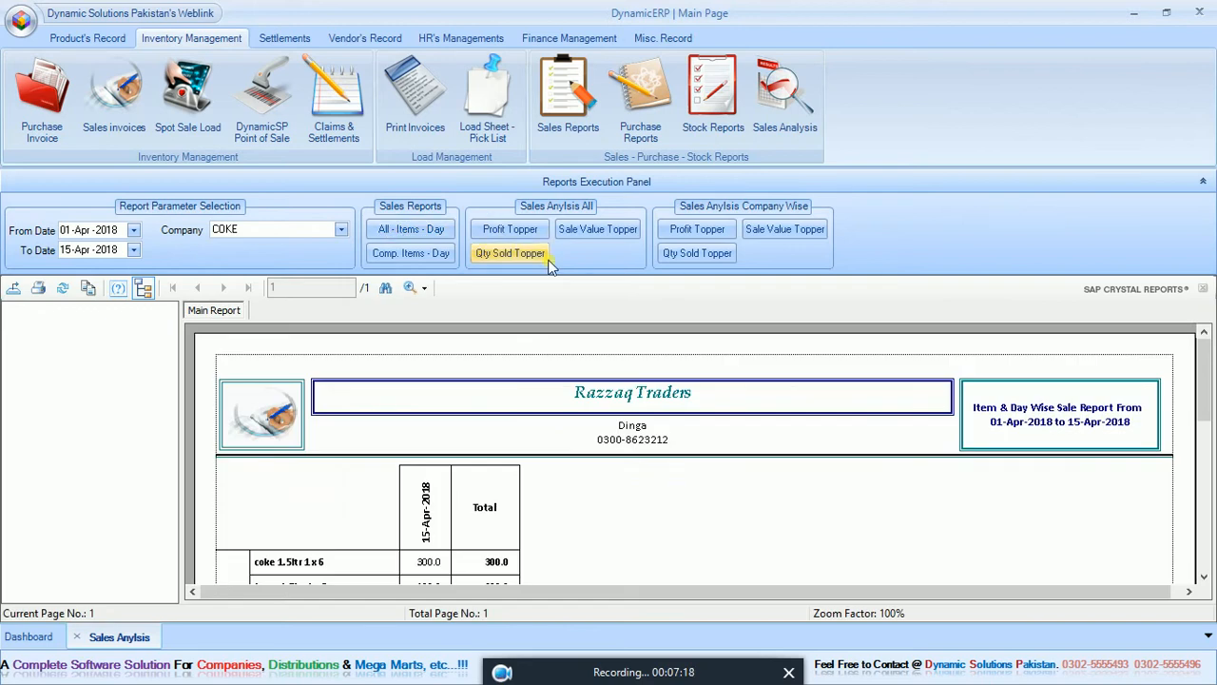
left_click_drag(1210, 376, 1210, 399)
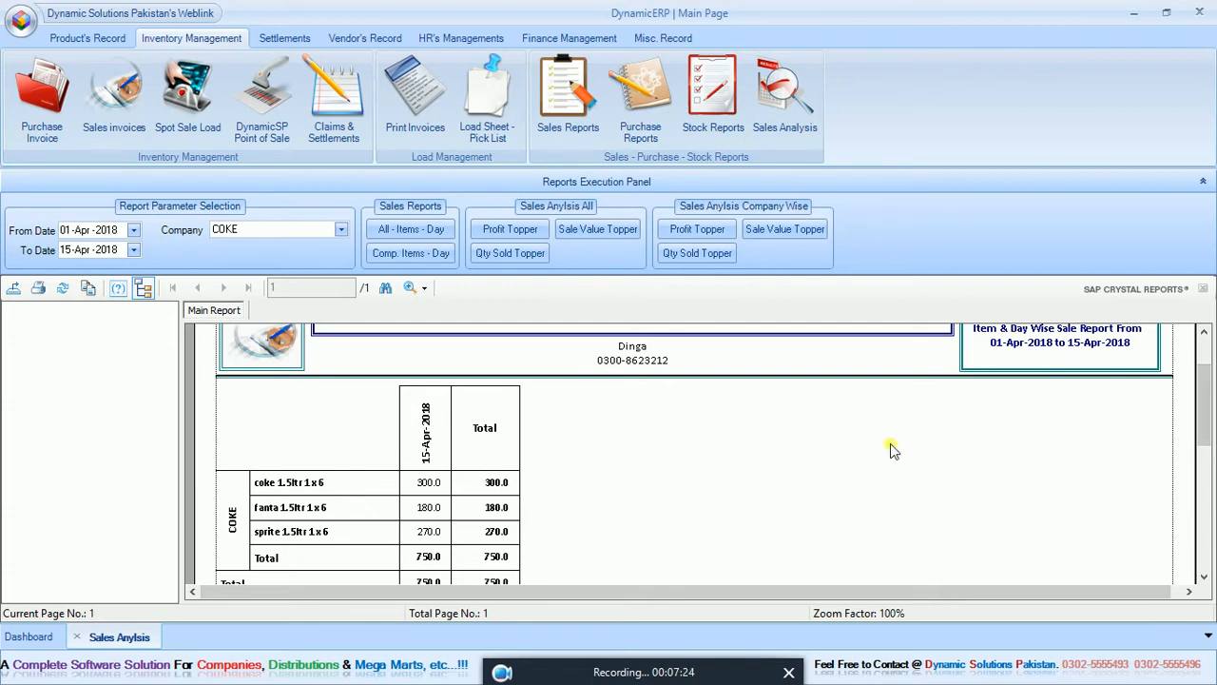
scroll(1196, 407, "up", 1)
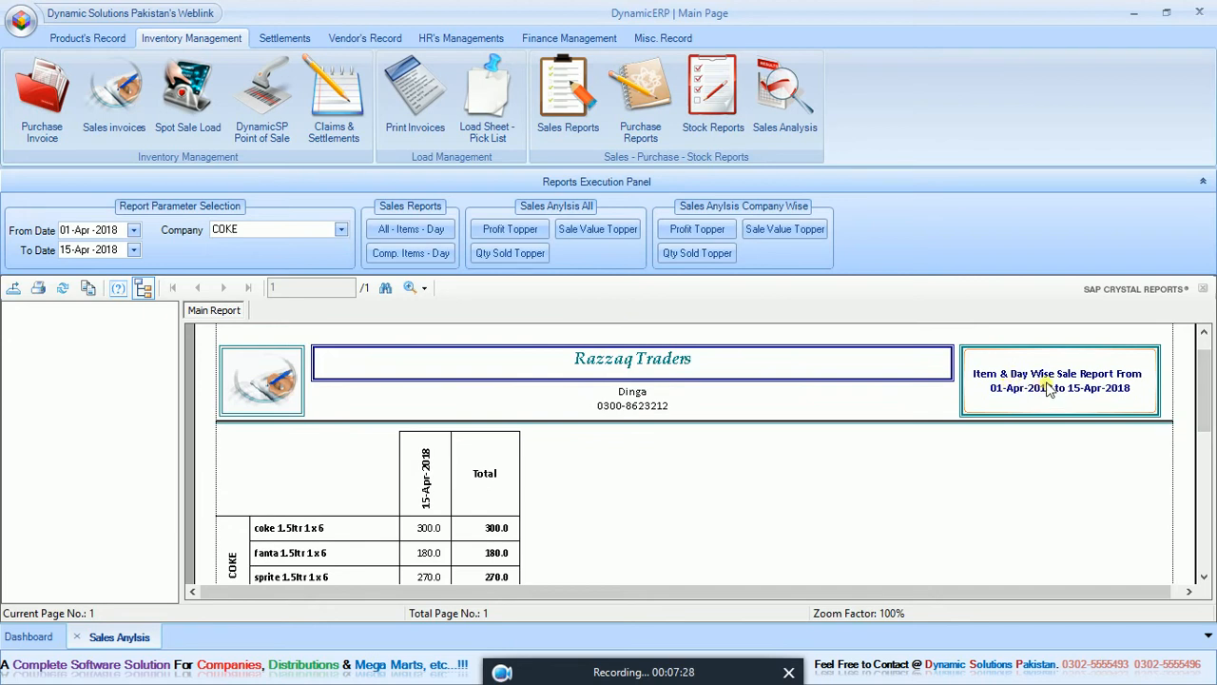
scroll(1204, 385, "down", 1)
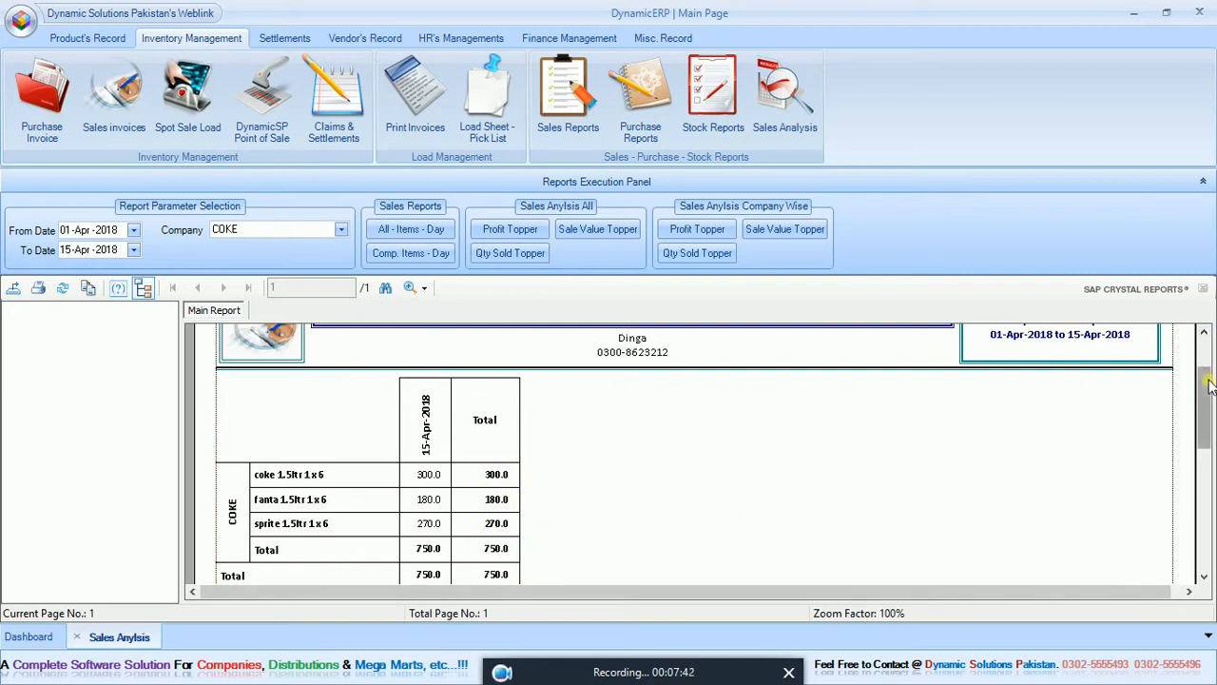
left_click_drag(1208, 388, 1208, 399)
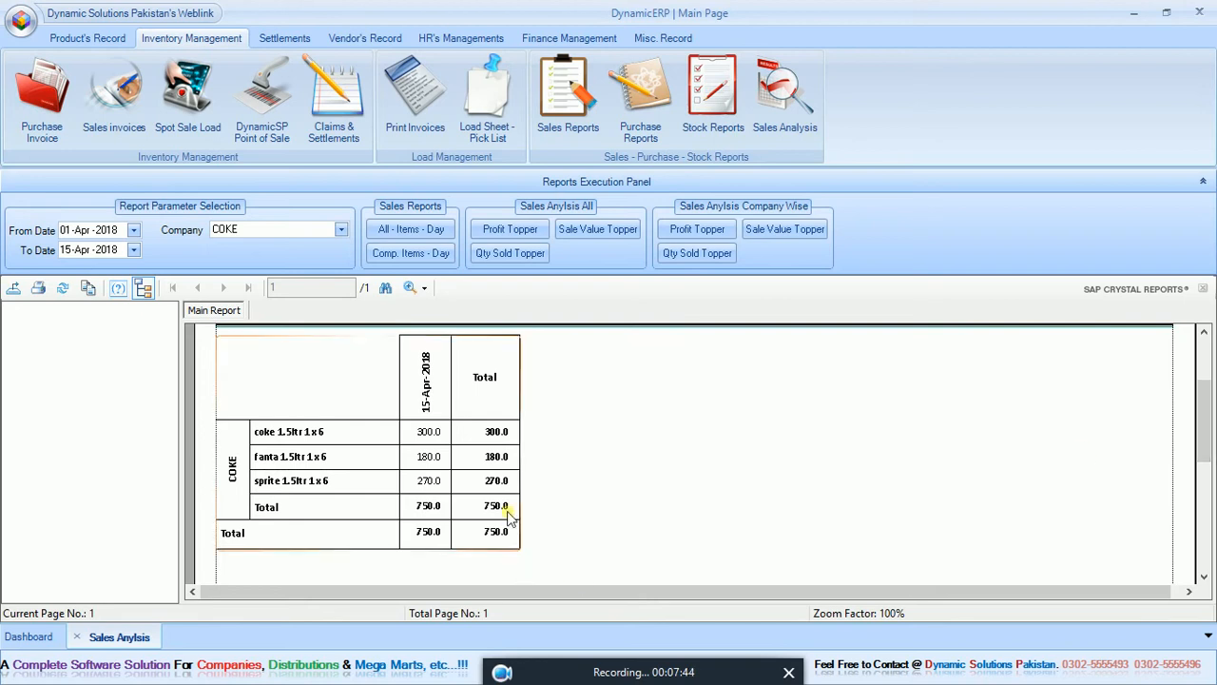
left_click(424, 260)
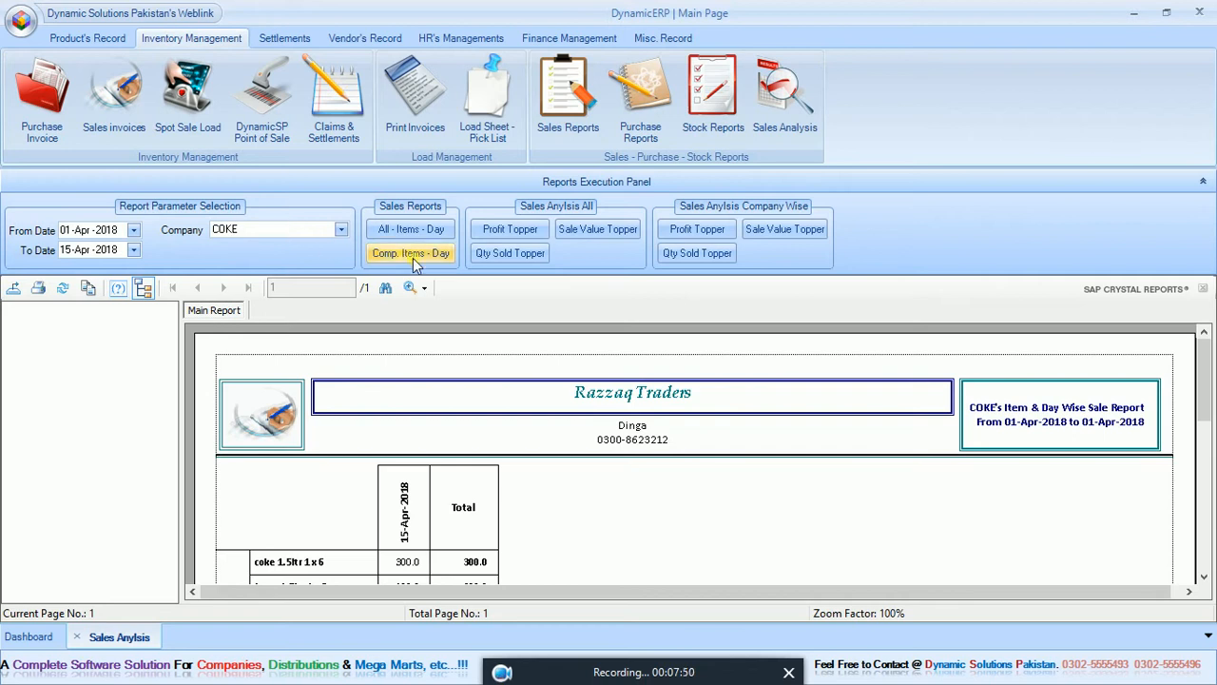
left_click_drag(1206, 386, 1212, 447)
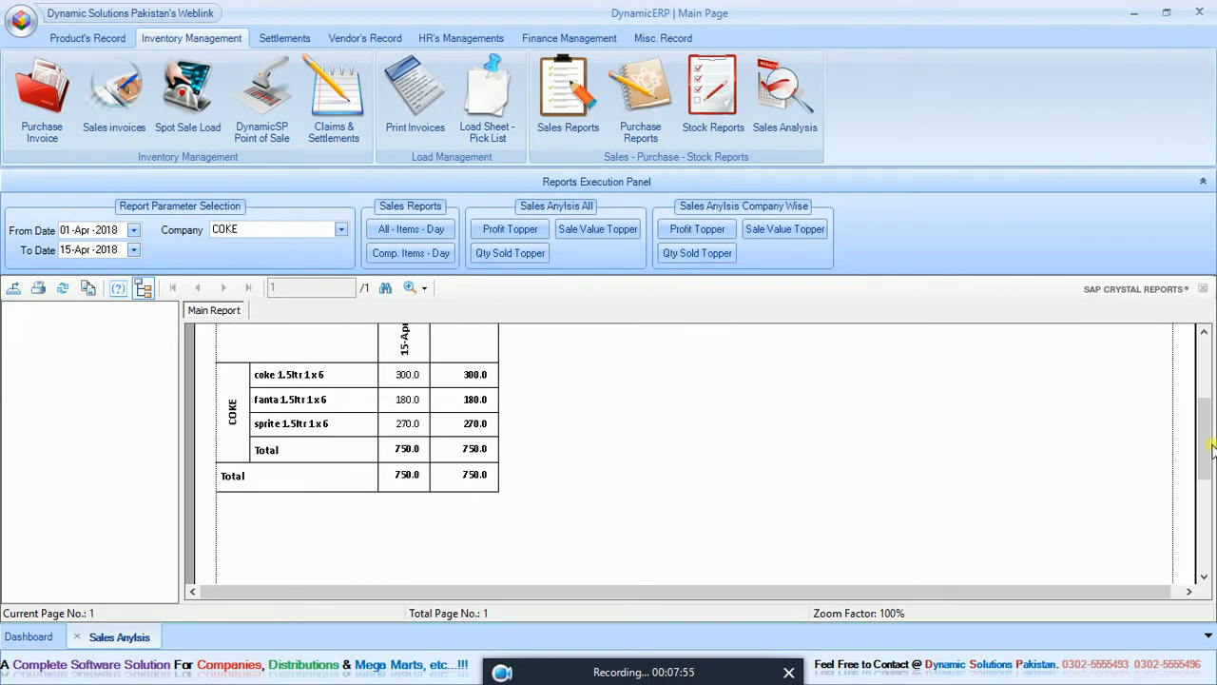
Generate the overall profit and quantity sold topper reports for 01-Apr-2018 to 15-Apr-2018, and return to the profit version.
left_click(529, 232)
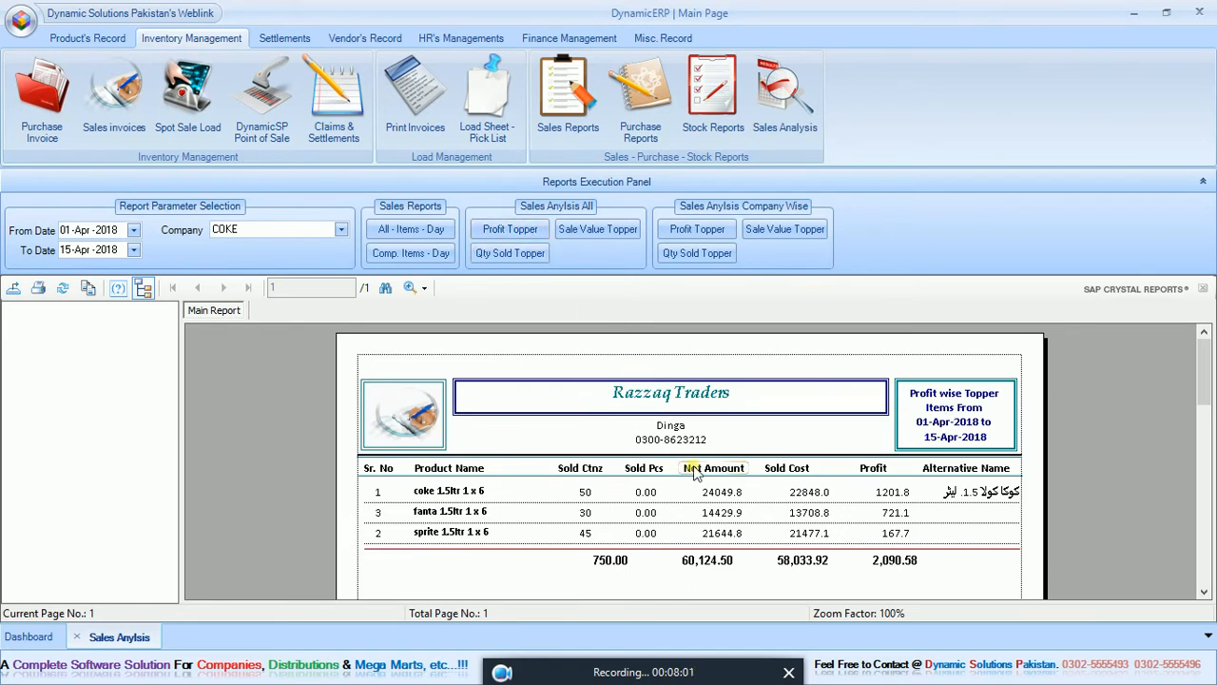
left_click(536, 255)
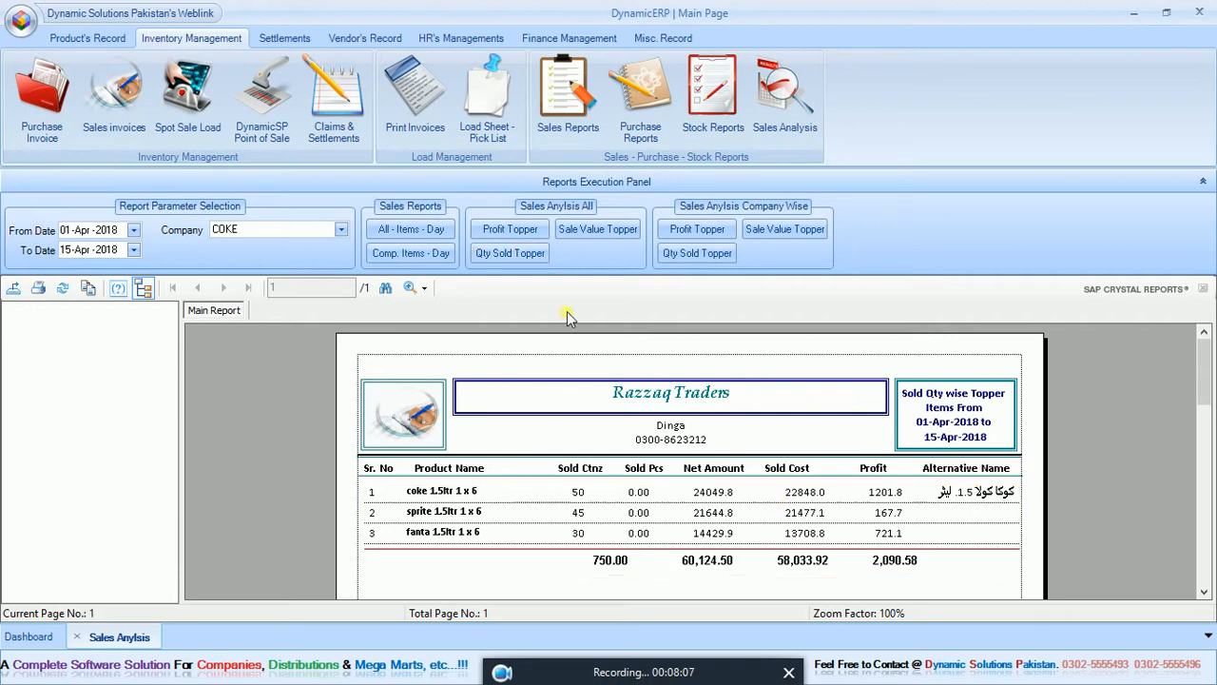
left_click(521, 235)
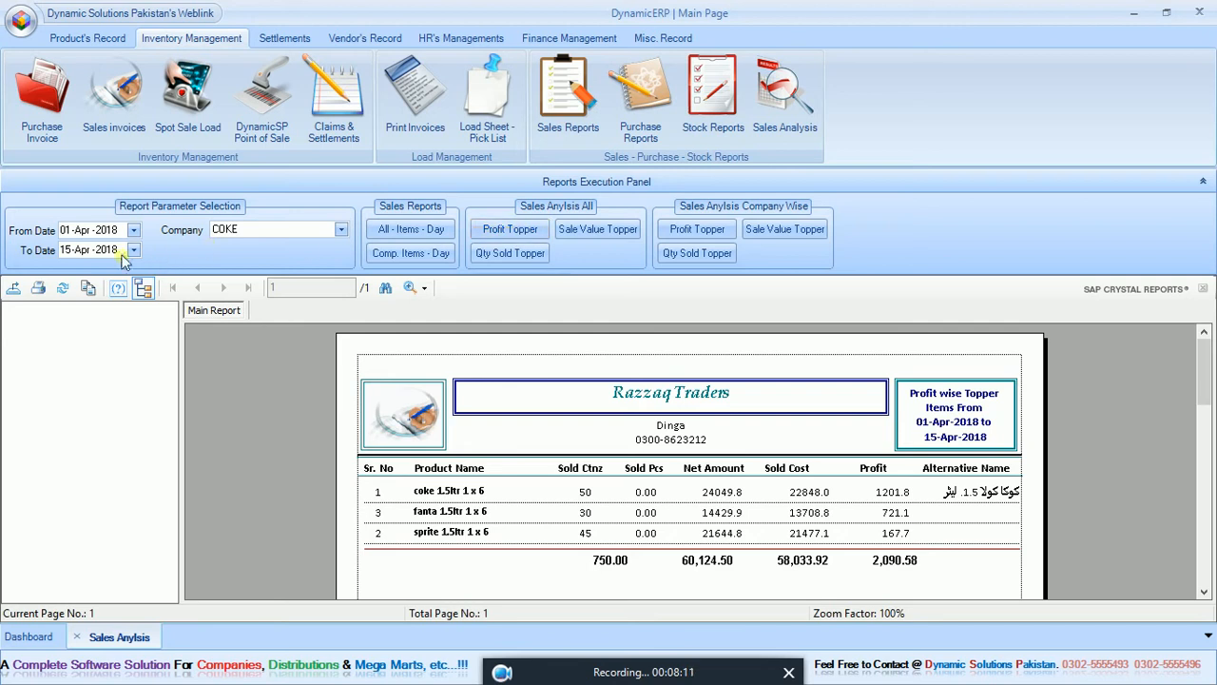
Set the start date to 15-Apr-2018, regenerate the overall profit topper report and open its sale subreport.
left_click(66, 233)
type("1")
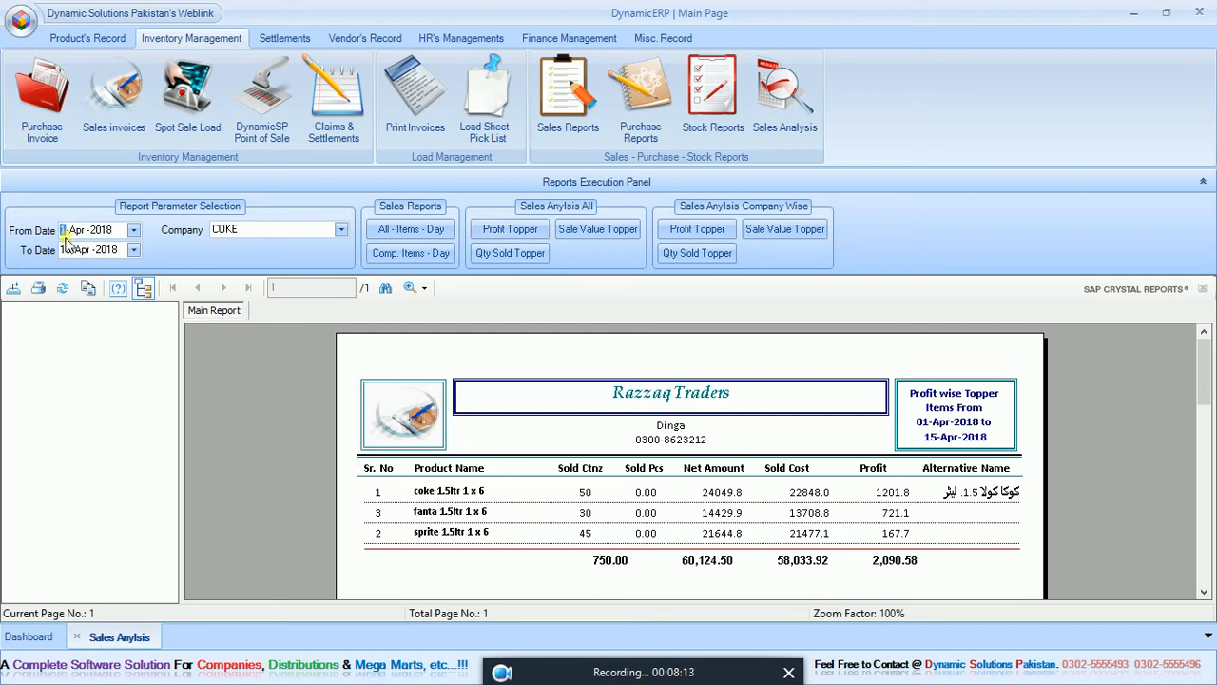
type("5")
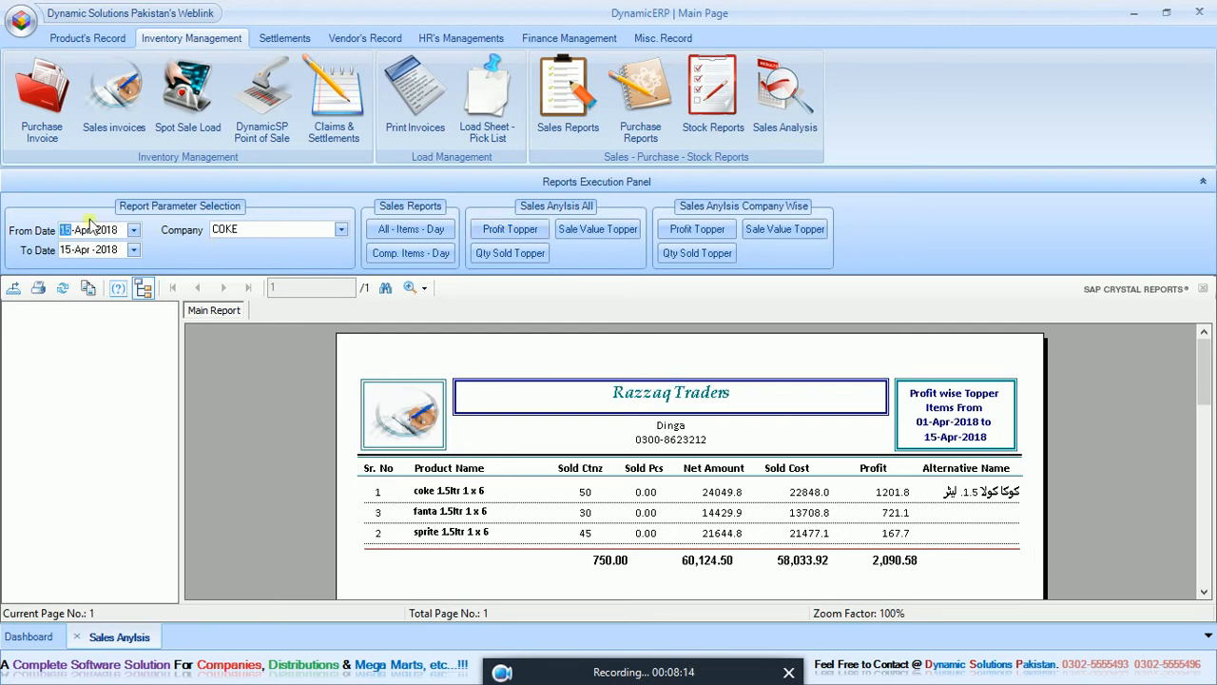
left_click(514, 231)
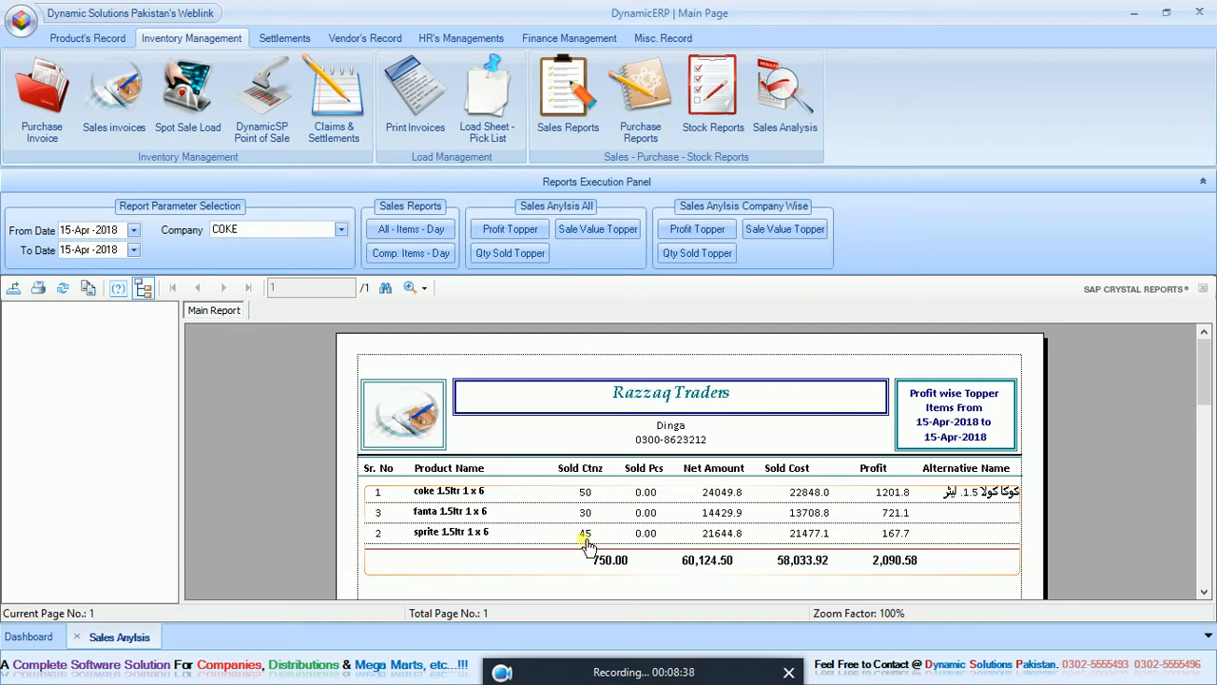
left_click(901, 523)
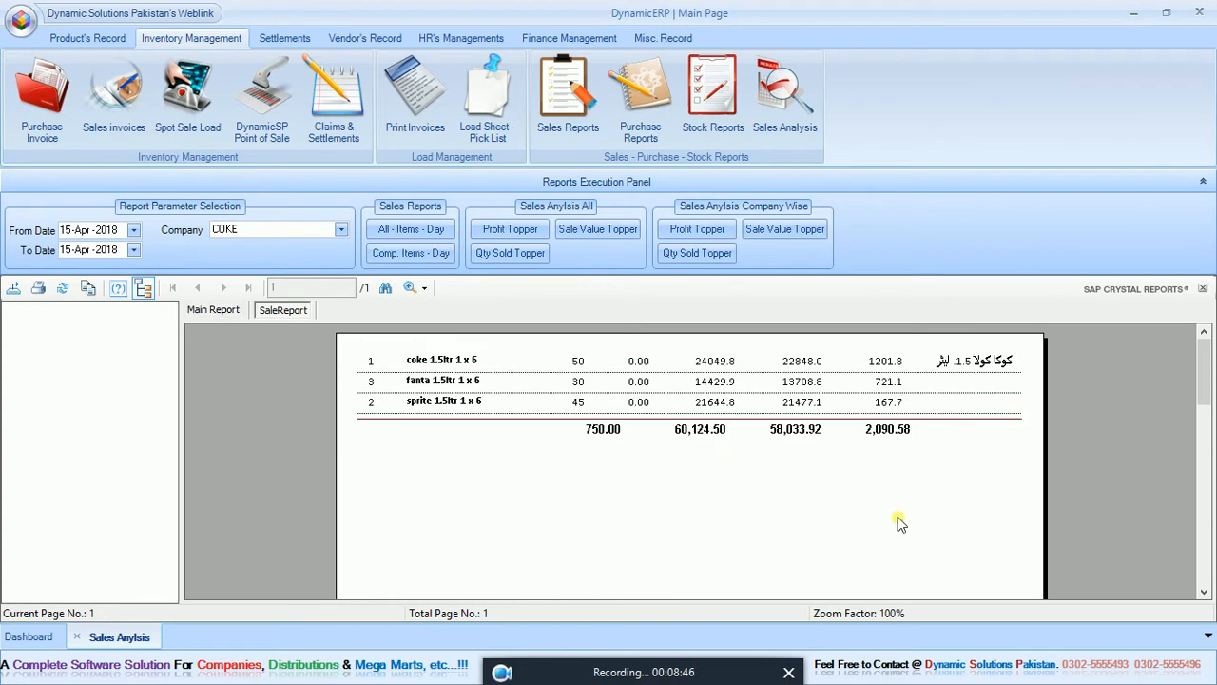
Generate the overall quantity sold and sale value topper reports, plus COKE's profit topper report, for 15-Apr-2018.
left_click(501, 258)
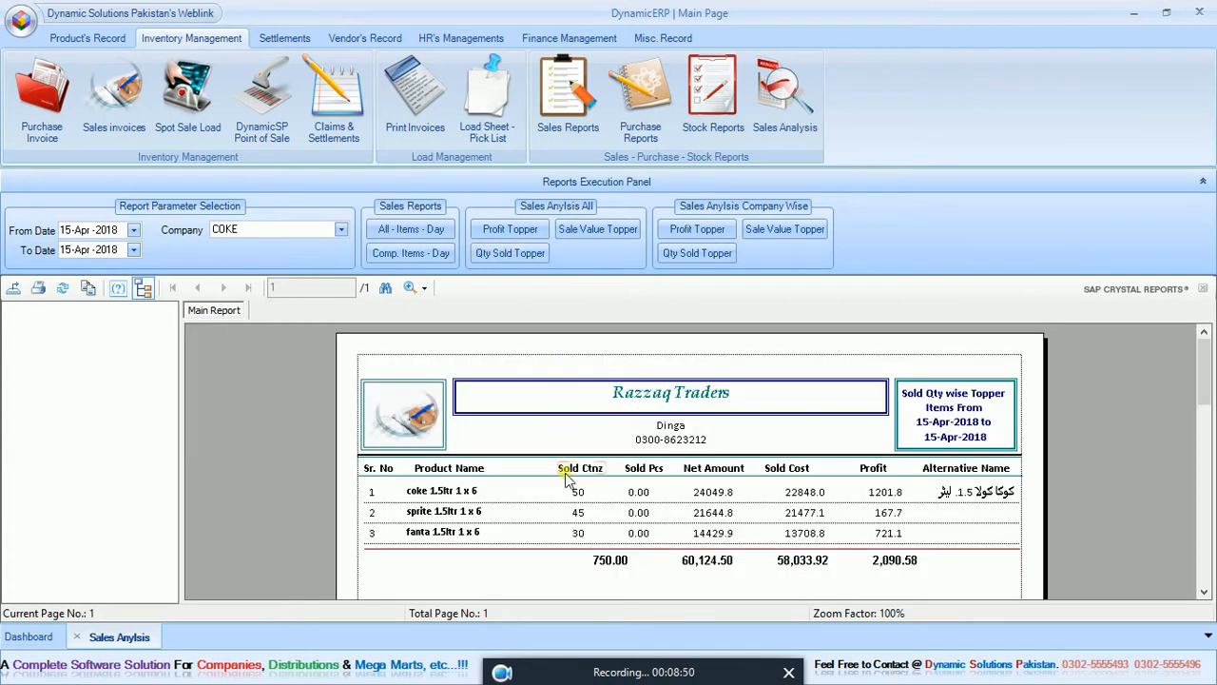
left_click(598, 230)
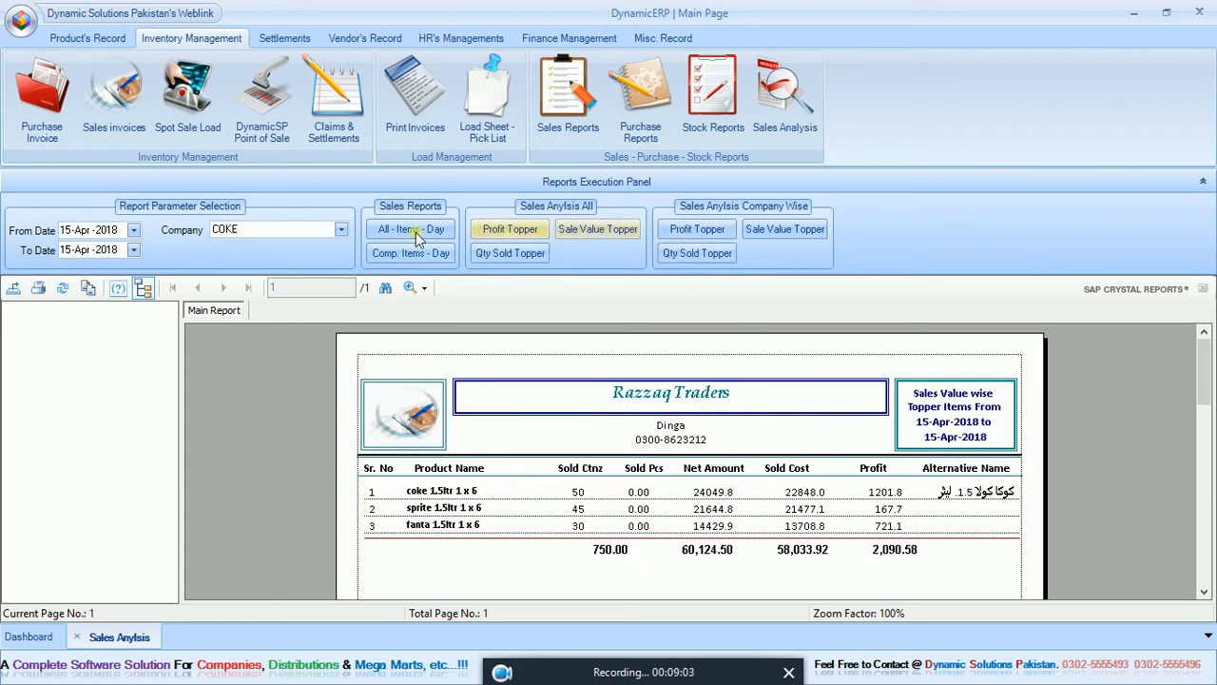
left_click(708, 230)
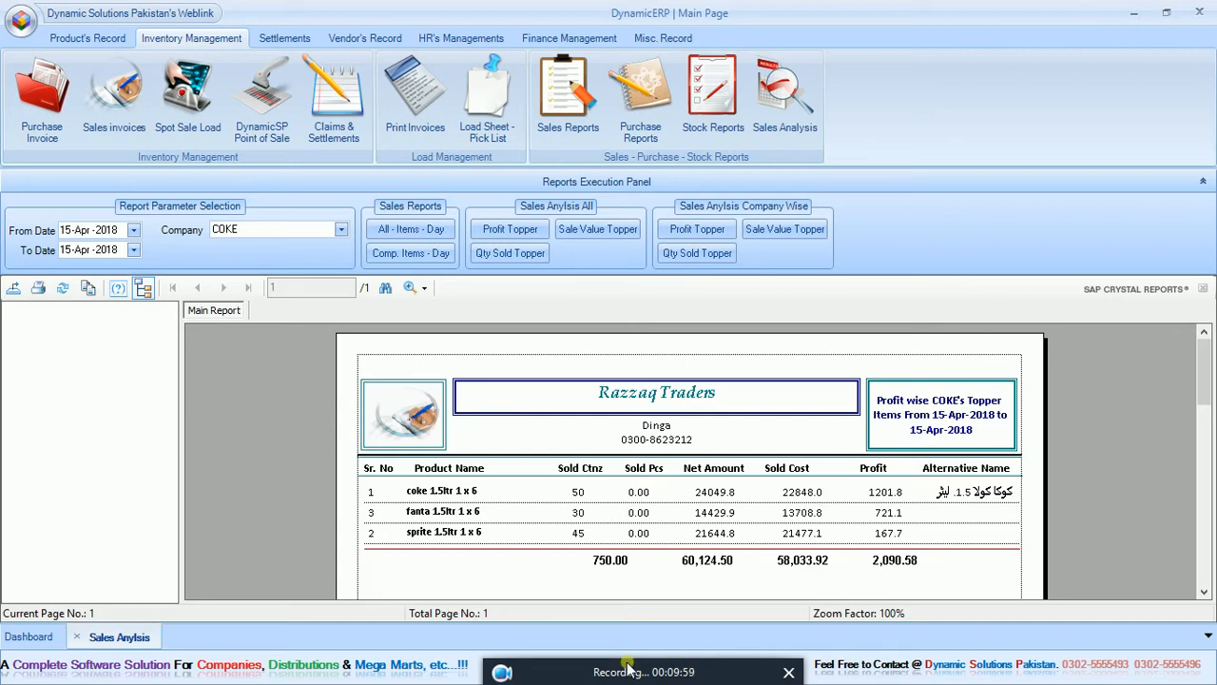
mouse_move(623, 656)
left_click_drag(622, 651, 602, 644)
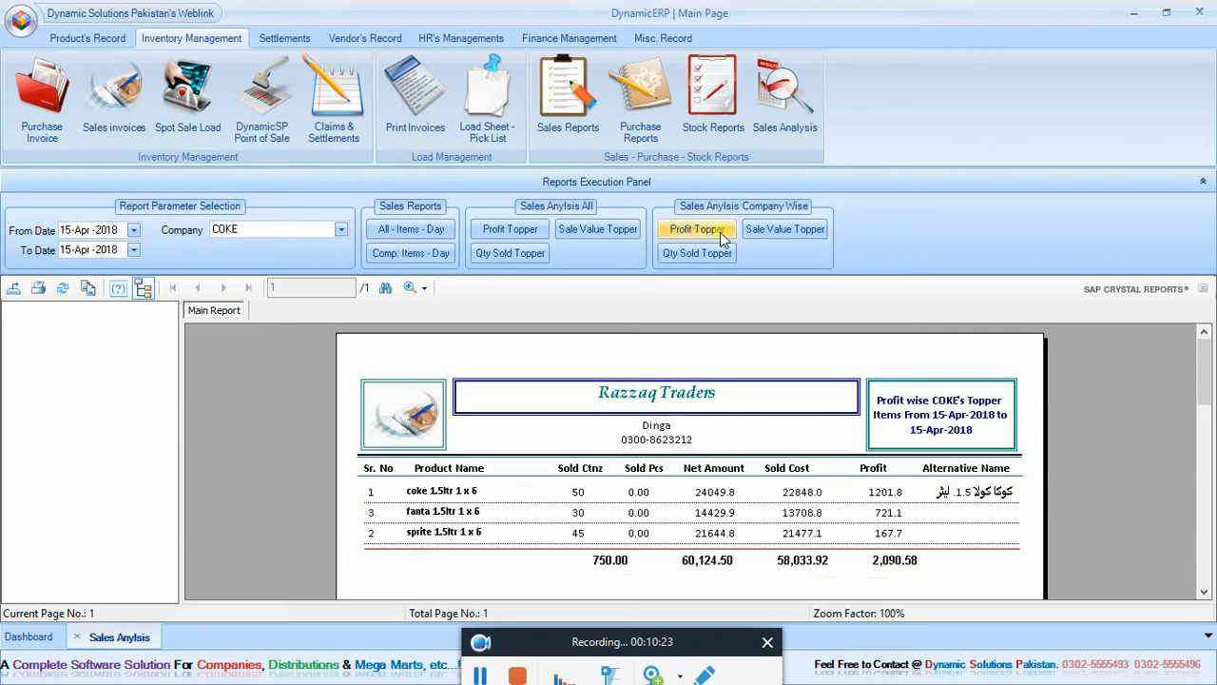
left_click(690, 231)
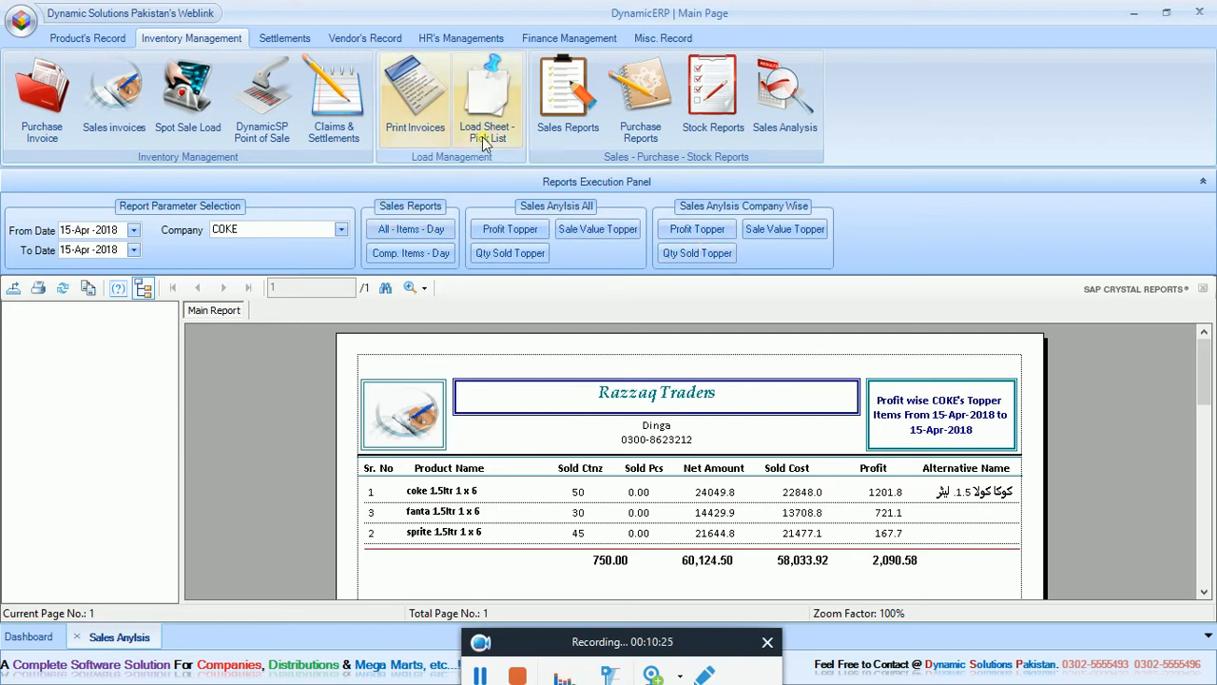
Generate the all-sales report starting from 15-Apr-2018, review its totals, and close the sales reports and sales analysis.
left_click(566, 119)
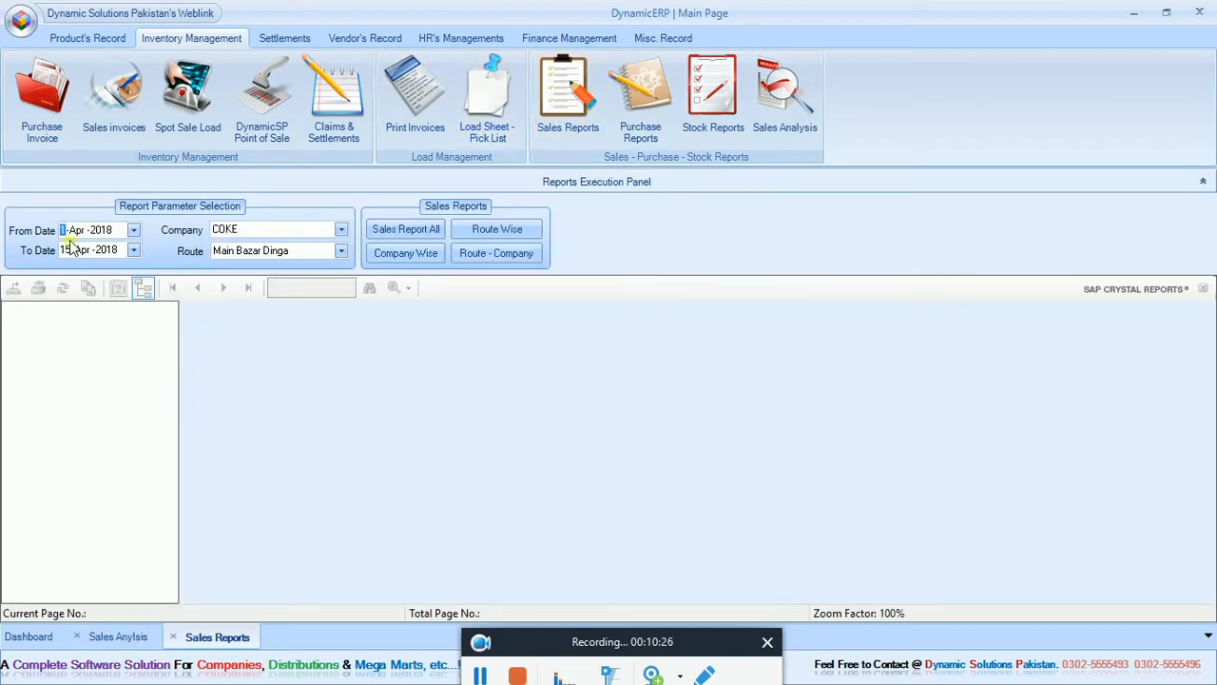
type("1")
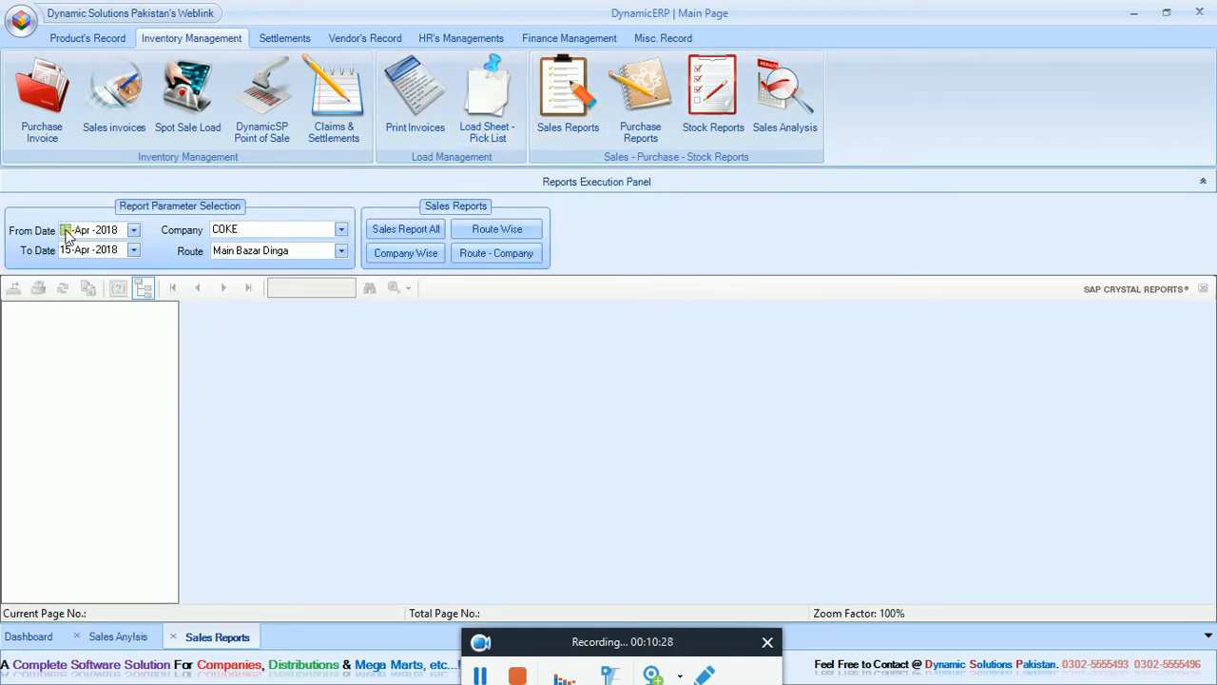
type("5")
left_click(431, 238)
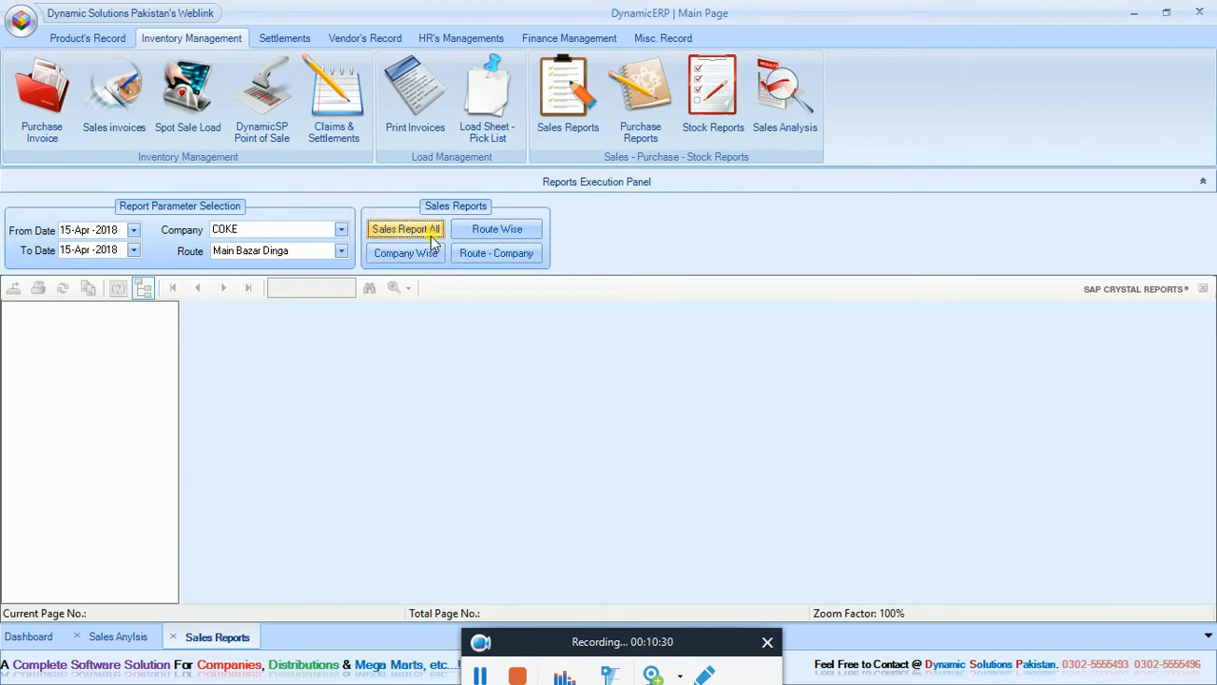
left_click_drag(1206, 398, 1206, 447)
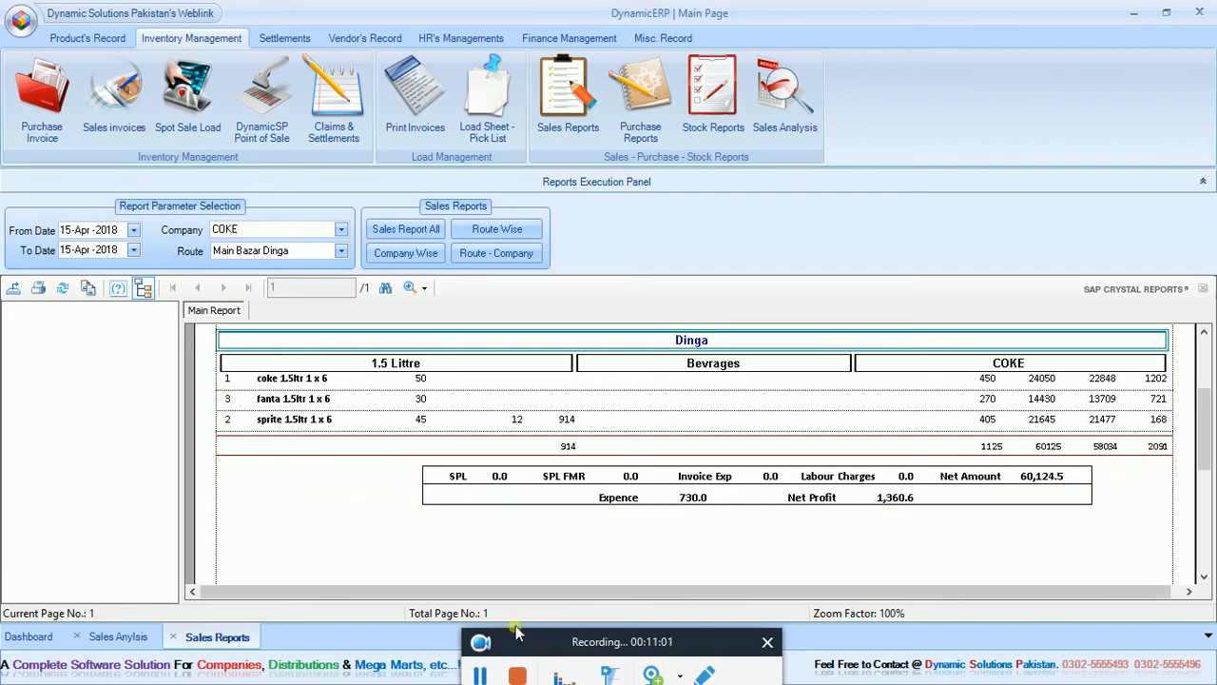
left_click(77, 636)
left_click(77, 637)
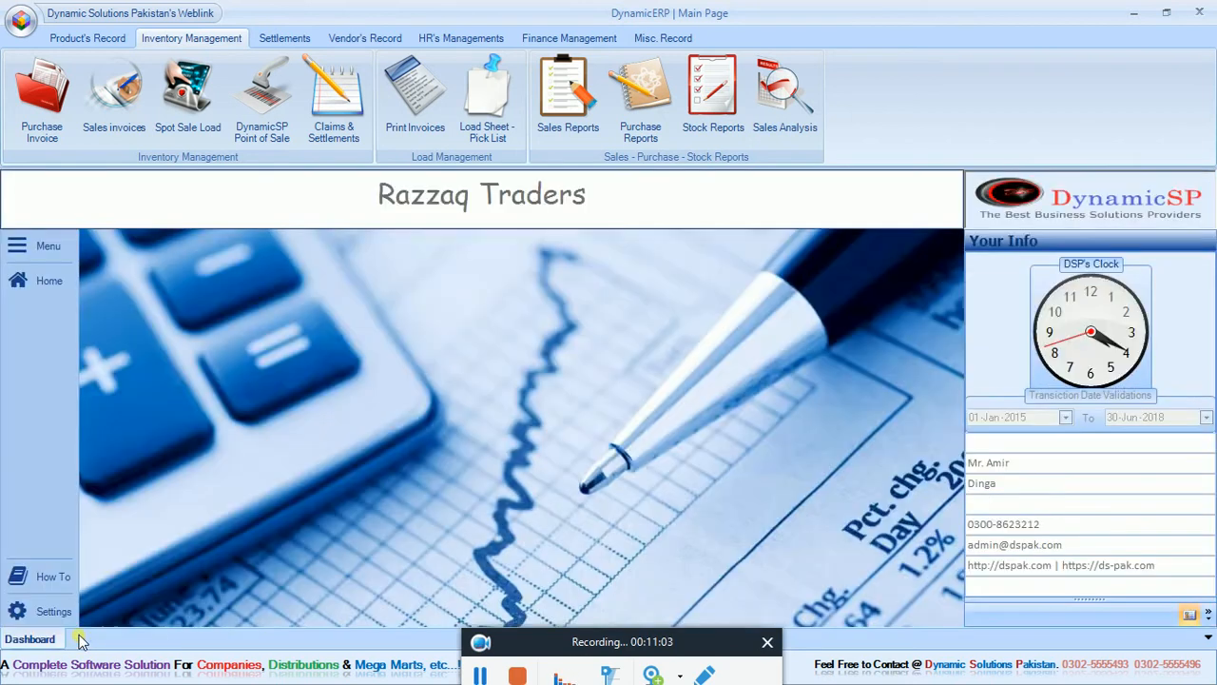
Open the expense records in the settlements section.
left_click(300, 41)
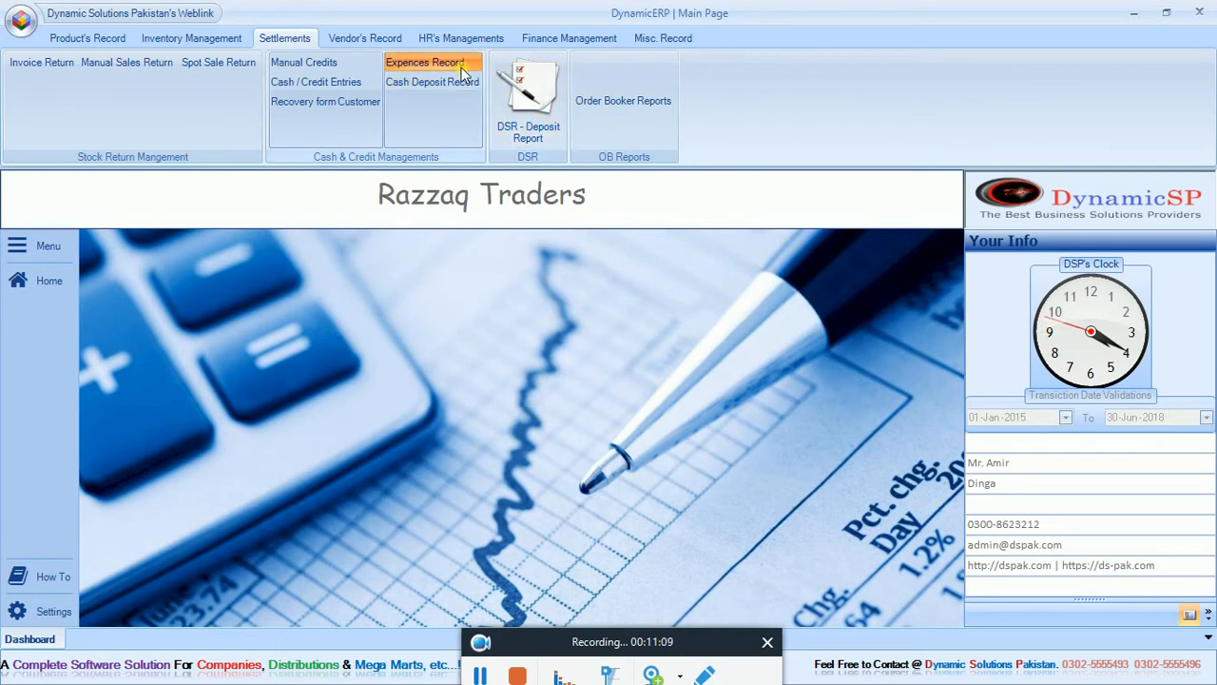
left_click(424, 63)
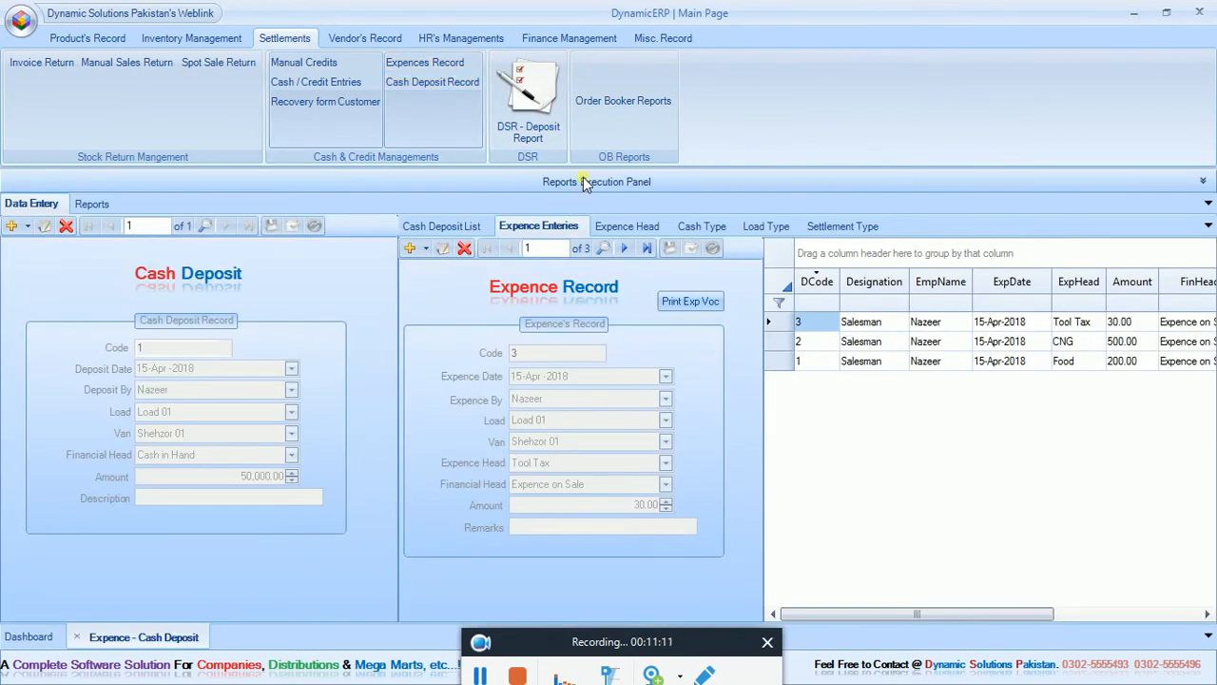
Generate the date-wise cash deposit report for 01-Apr-2018 to 15-Apr-2018, followed by the date and employee-wise report for SELF.
left_click(585, 183)
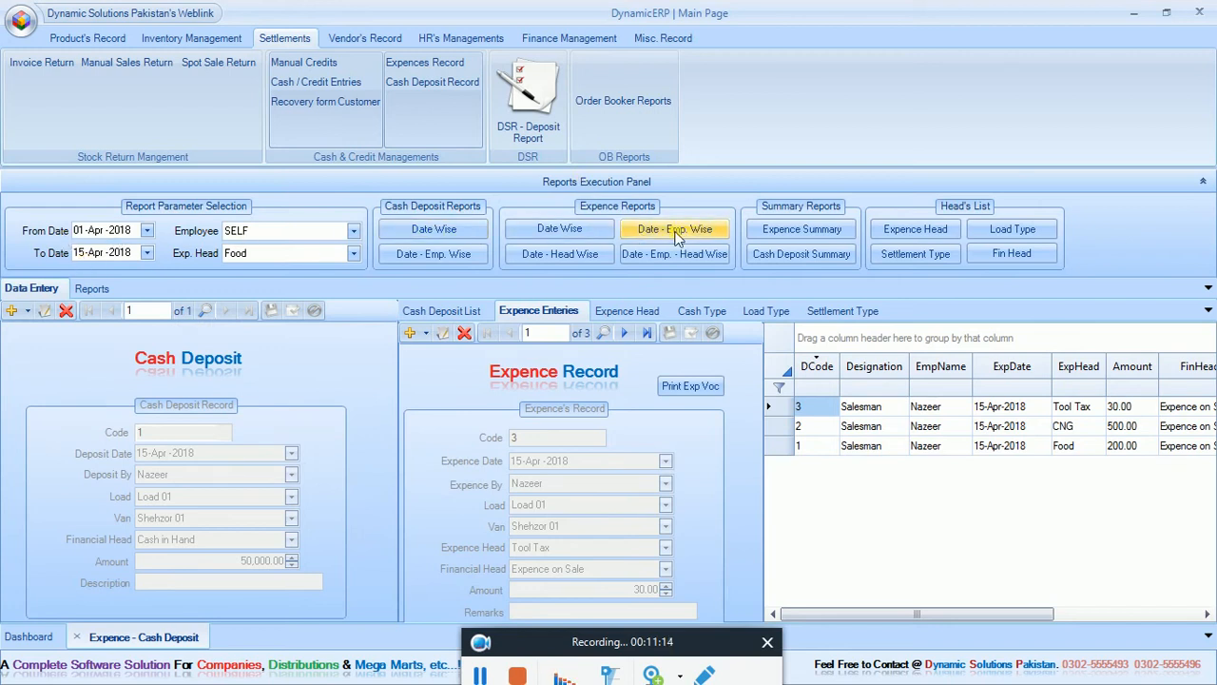
left_click(434, 229)
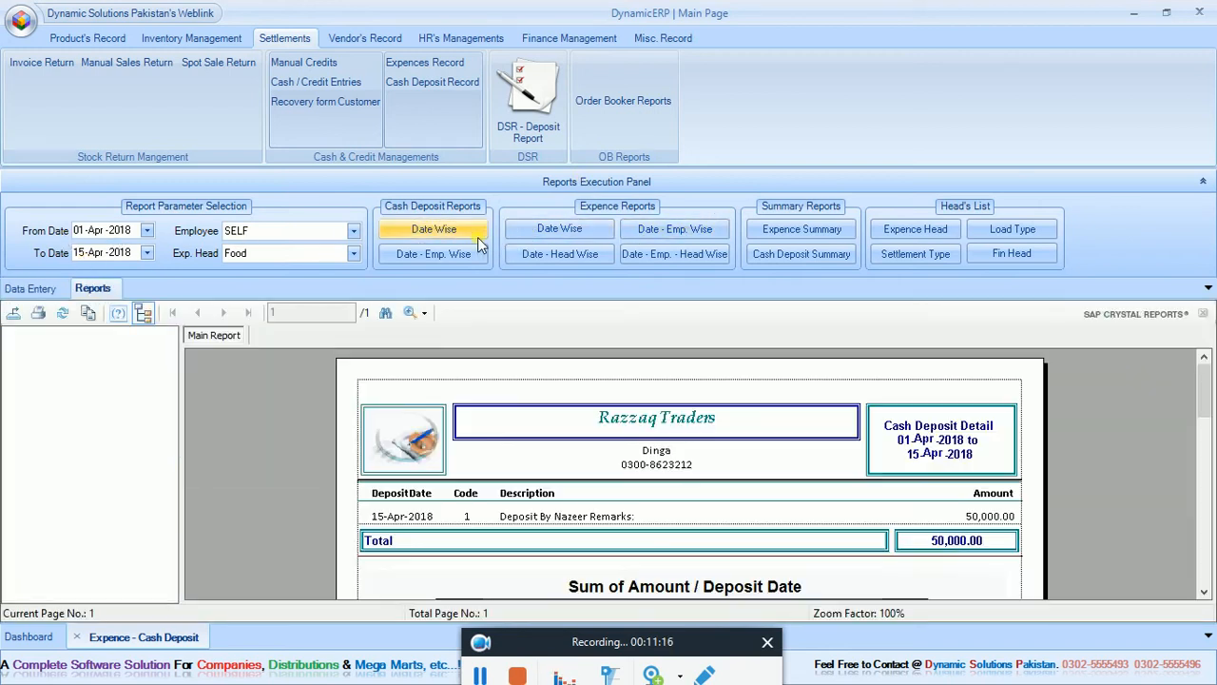
mouse_move(1208, 374)
left_mouse_down()
mouse_move(1208, 407)
mouse_move(1208, 392)
left_mouse_up()
left_click(459, 260)
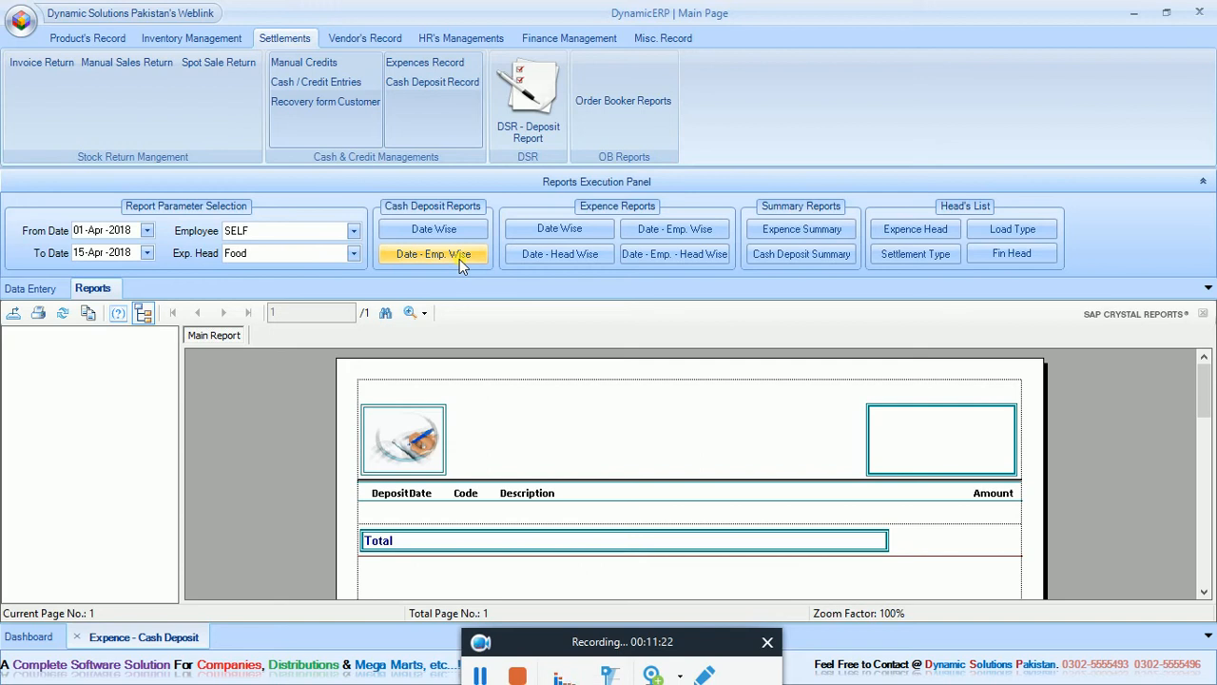
Generate the date-wise expense report for 01-Apr-2018 to 15-Apr-2018 and review its expense rows and chart.
left_click(560, 233)
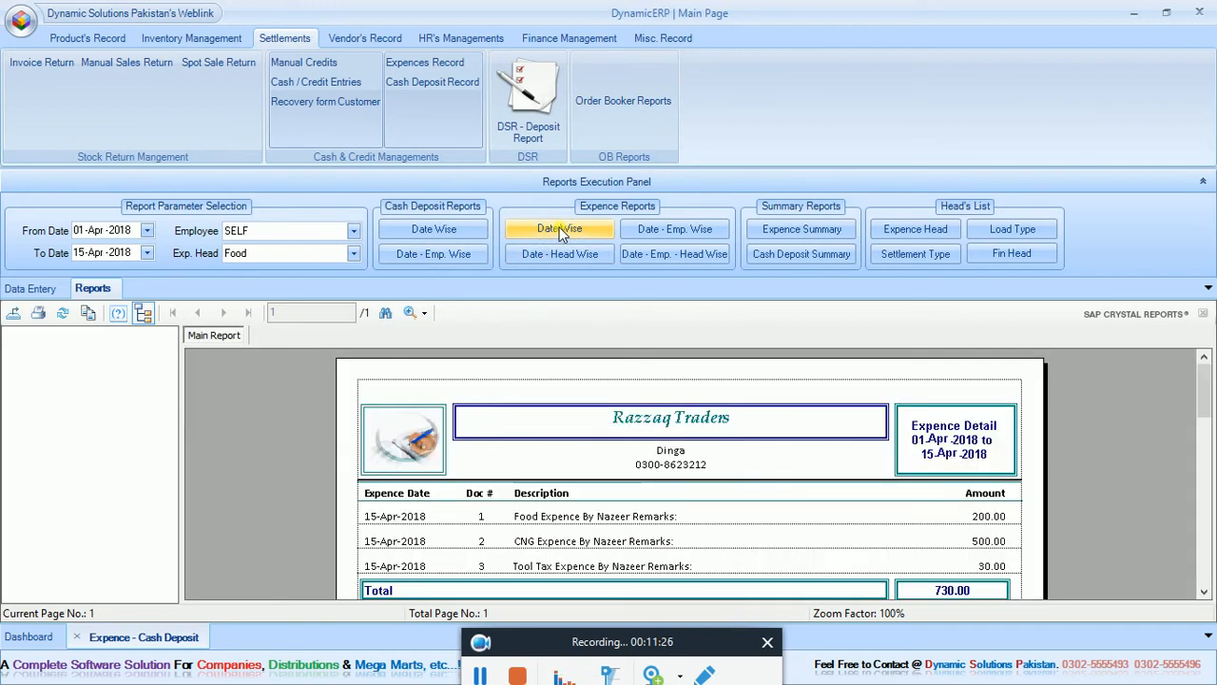
left_click_drag(1205, 380, 1210, 438)
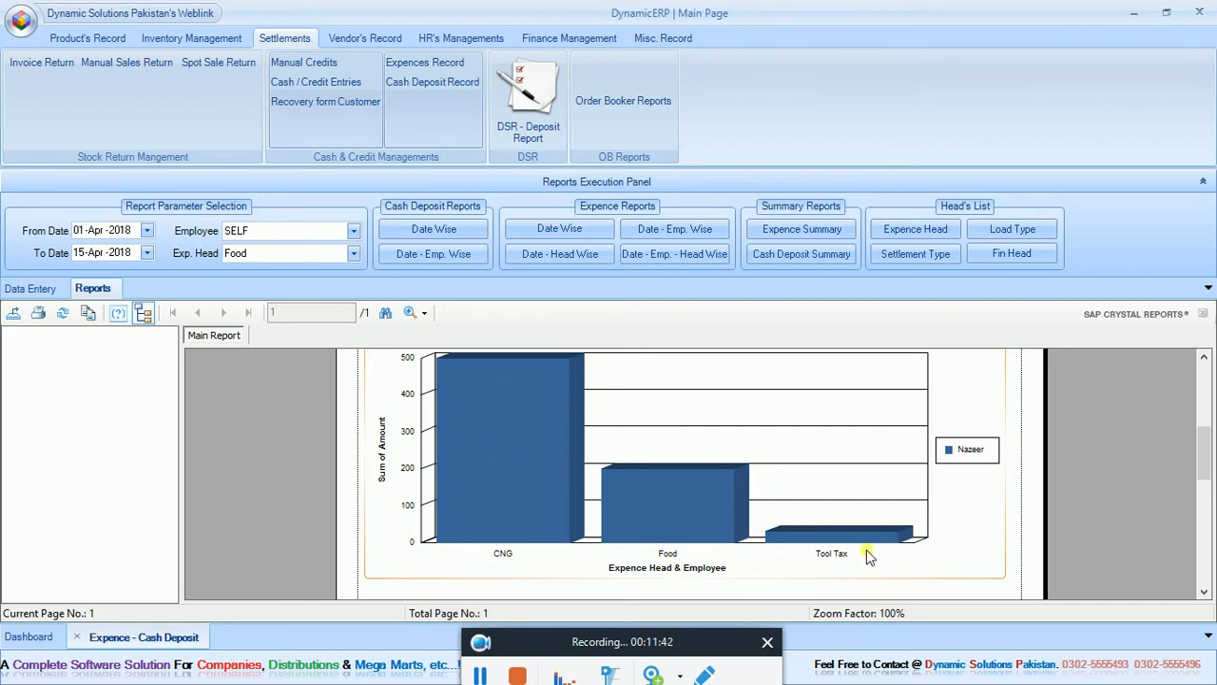
left_click_drag(1204, 443, 1208, 398)
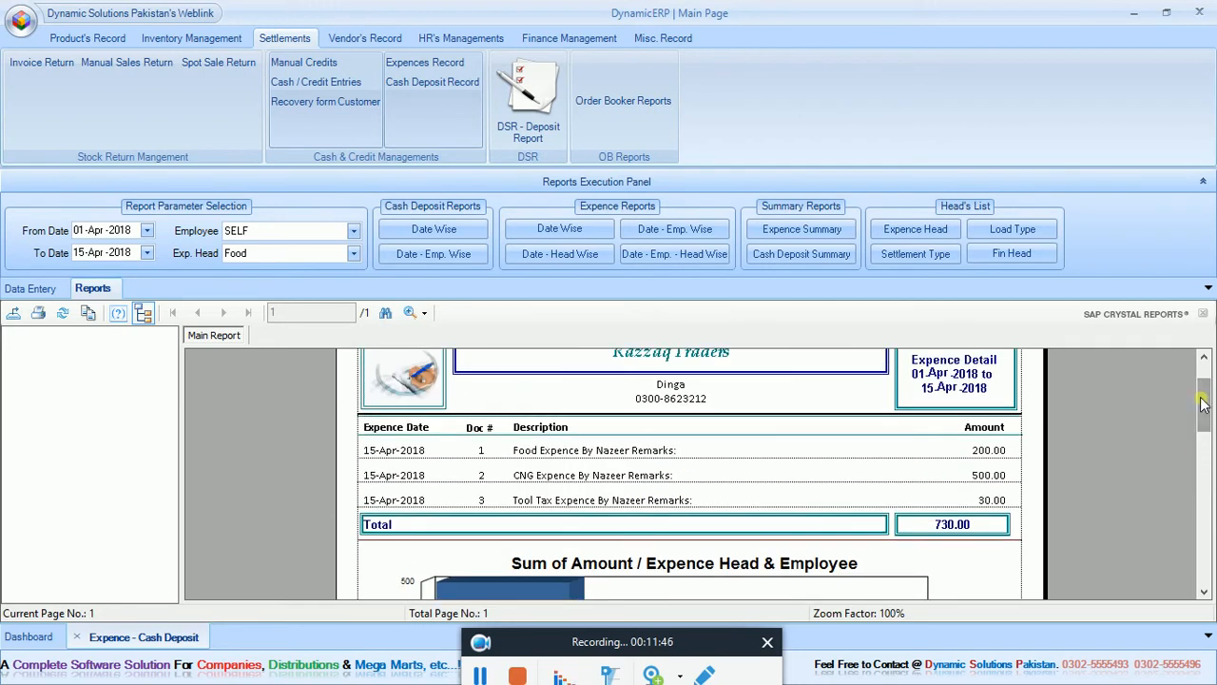
Generate the date and head-wise expense report for Food, then return to the date-wise expense report and examine its chart.
left_click(577, 254)
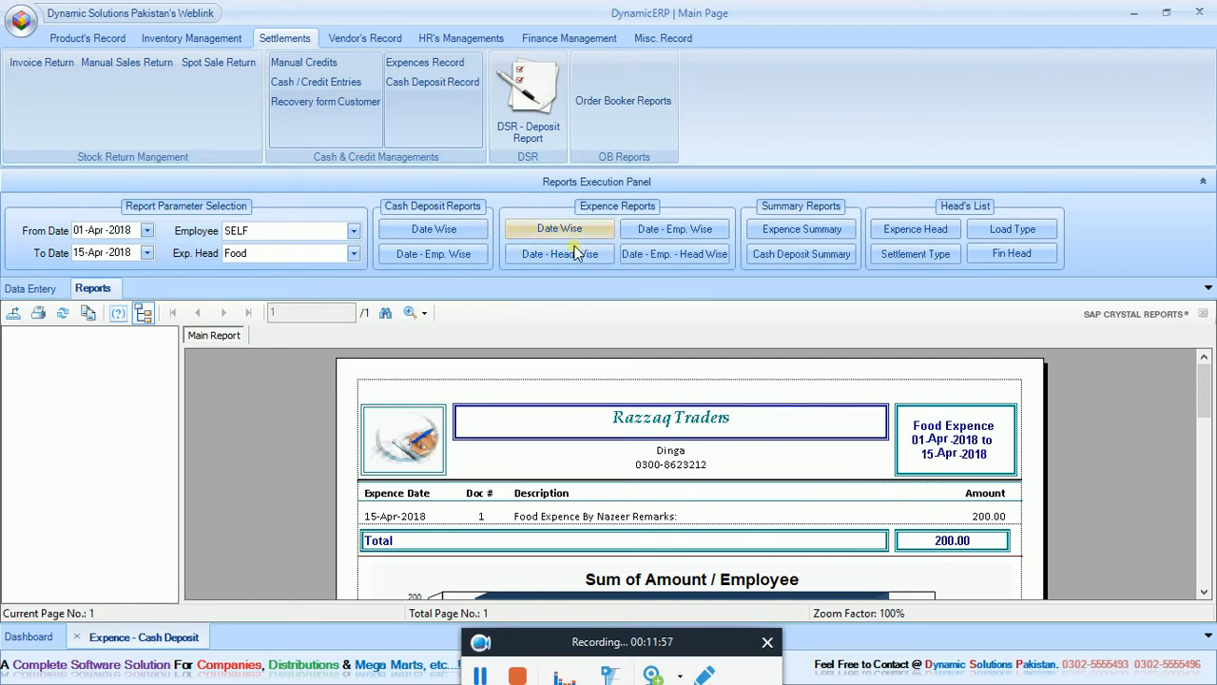
scroll(1204, 390, "down", 2)
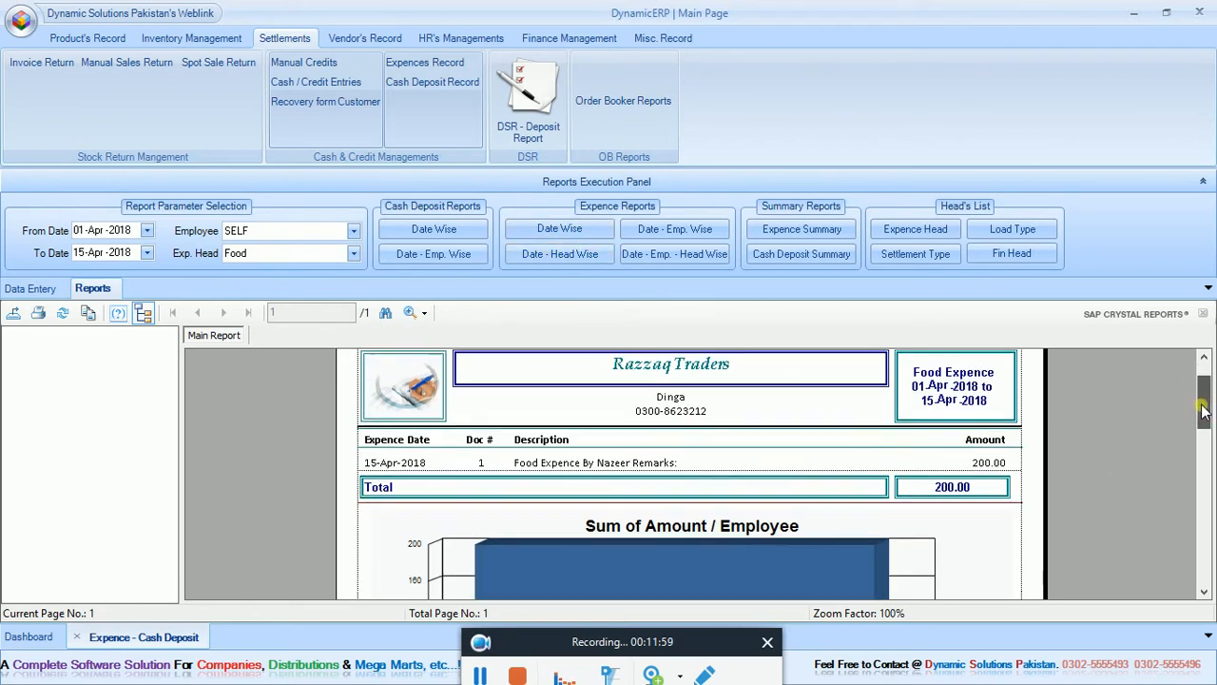
left_click(559, 229)
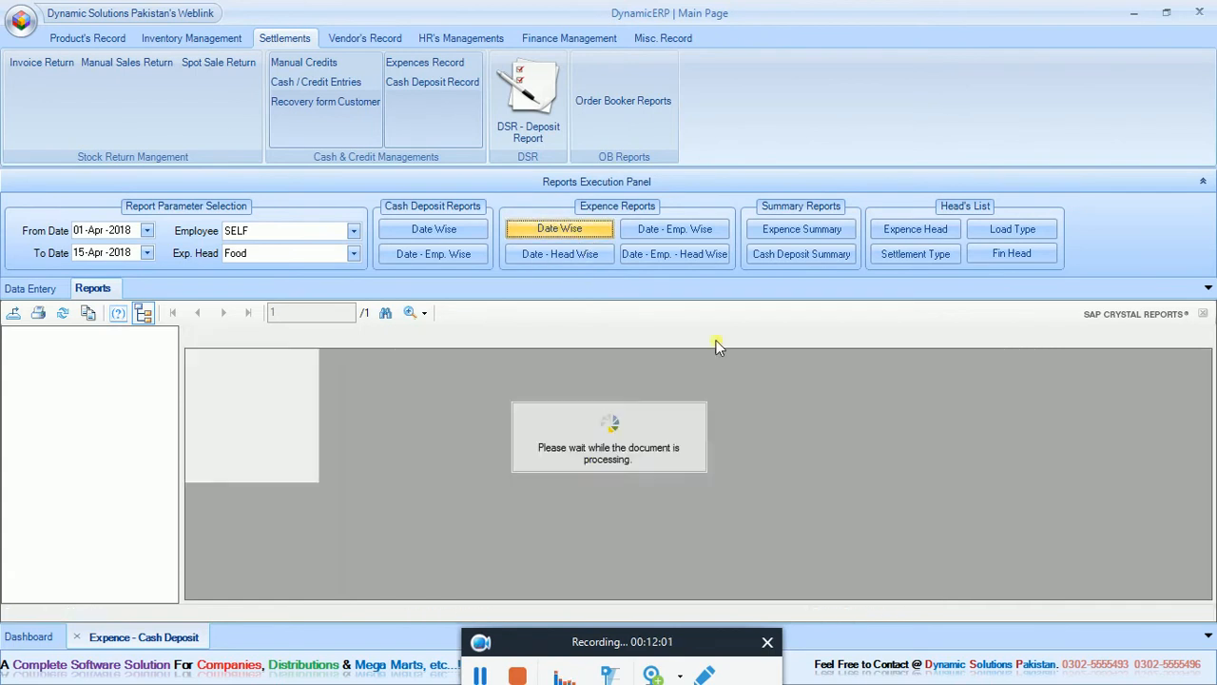
left_click_drag(1212, 405, 1212, 456)
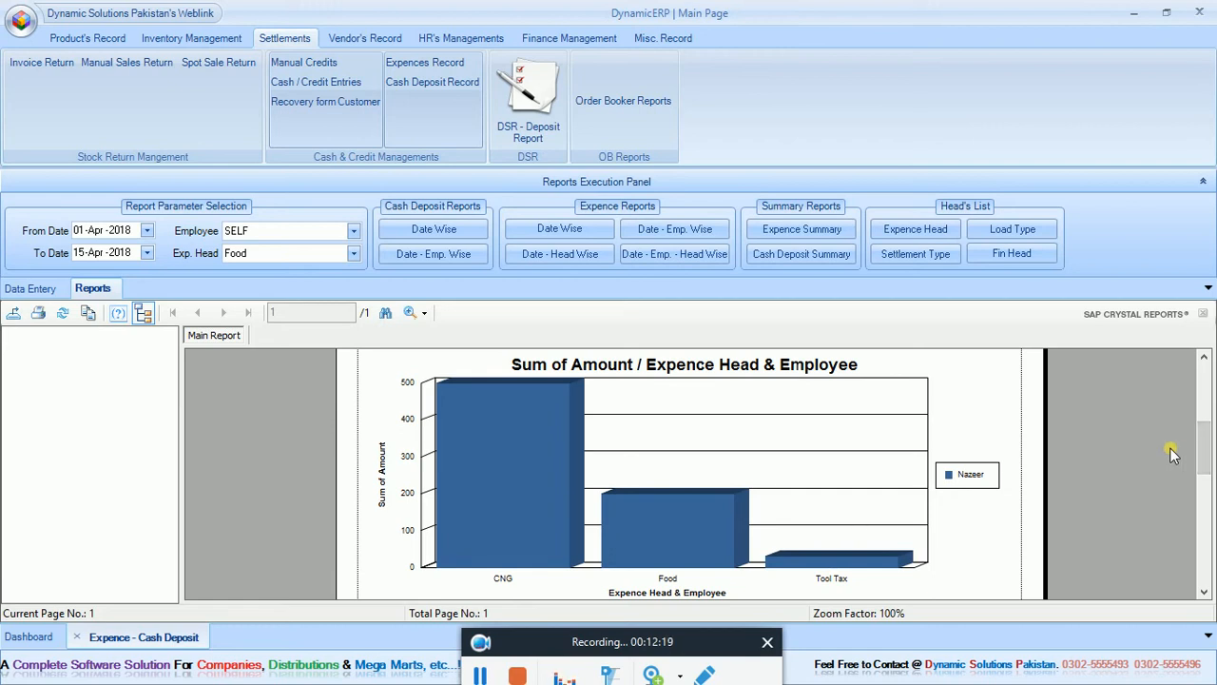
Generate the date-head-wise, date-employee-wise and date-employee-head-wise expense reports for employee SELF and expense head Food.
left_click(583, 255)
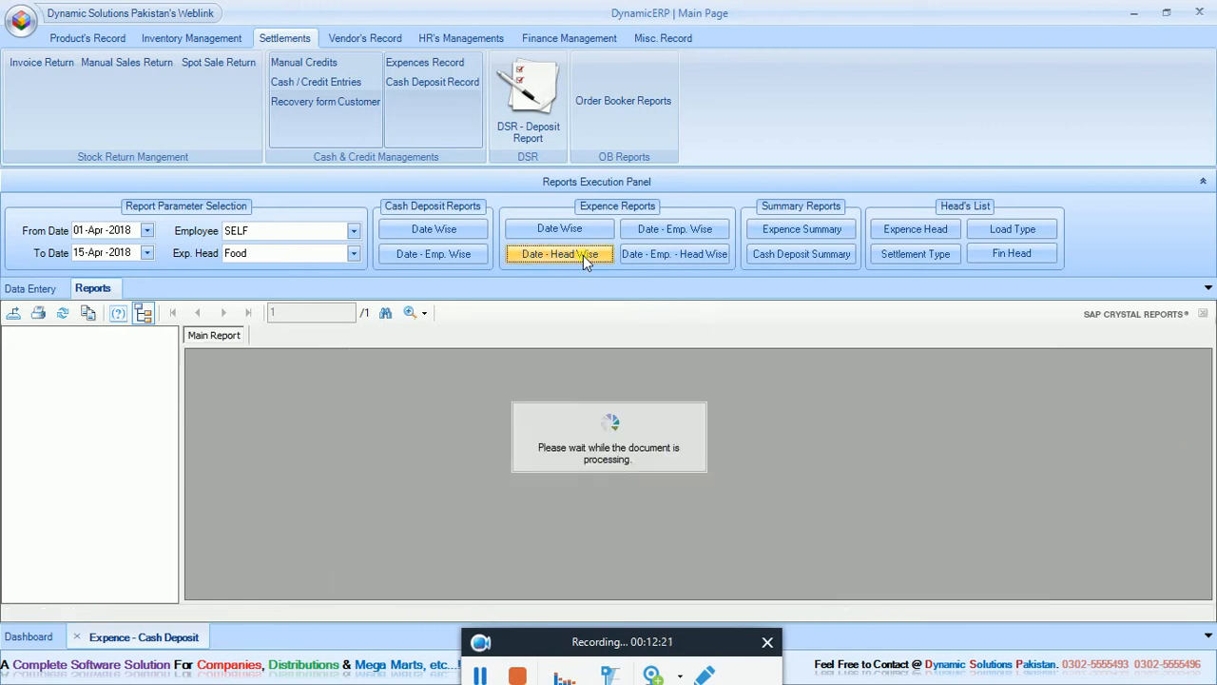
left_click(663, 236)
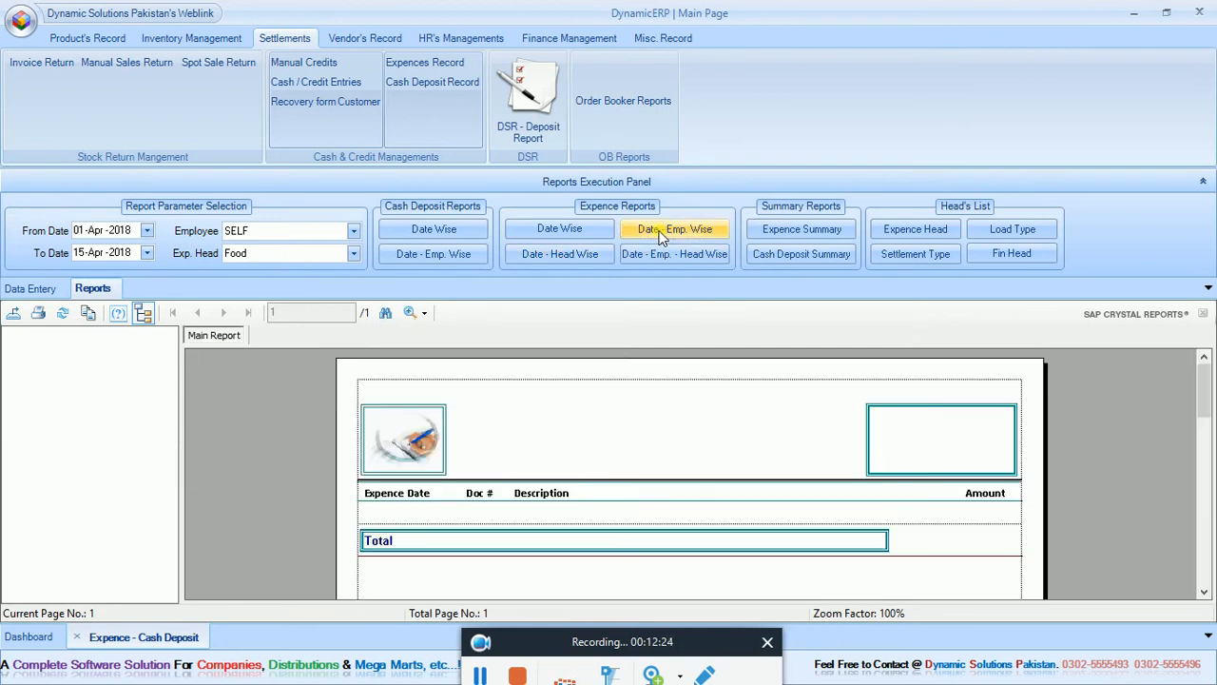
left_click(669, 254)
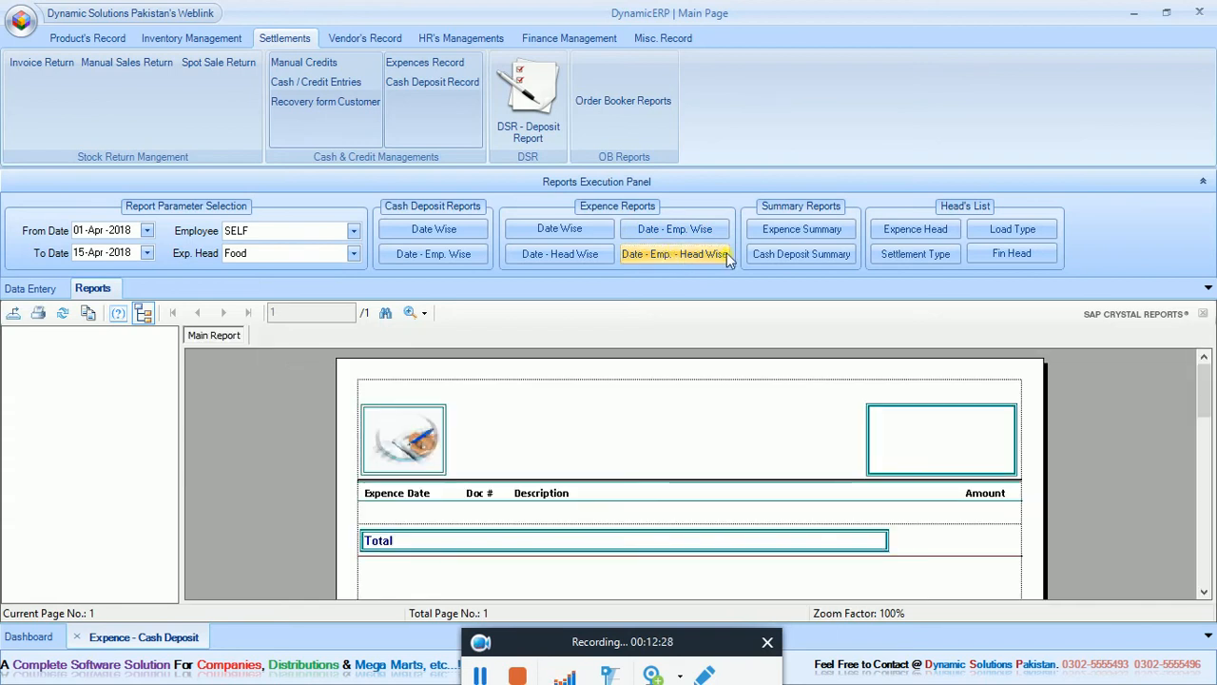
Generate the expense summary and cash deposit summary for 01-Apr-2018 to 15-Apr-2018, reviewing the chart and table by employee.
left_click(791, 236)
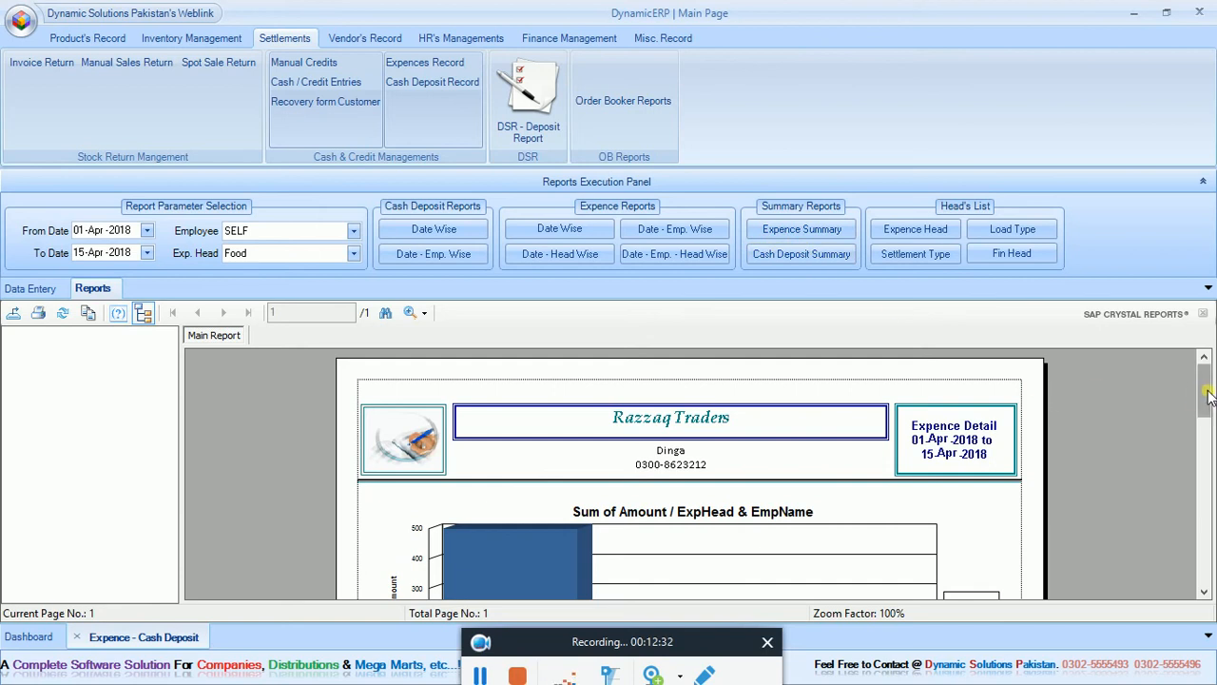
left_click_drag(1205, 390, 1214, 478)
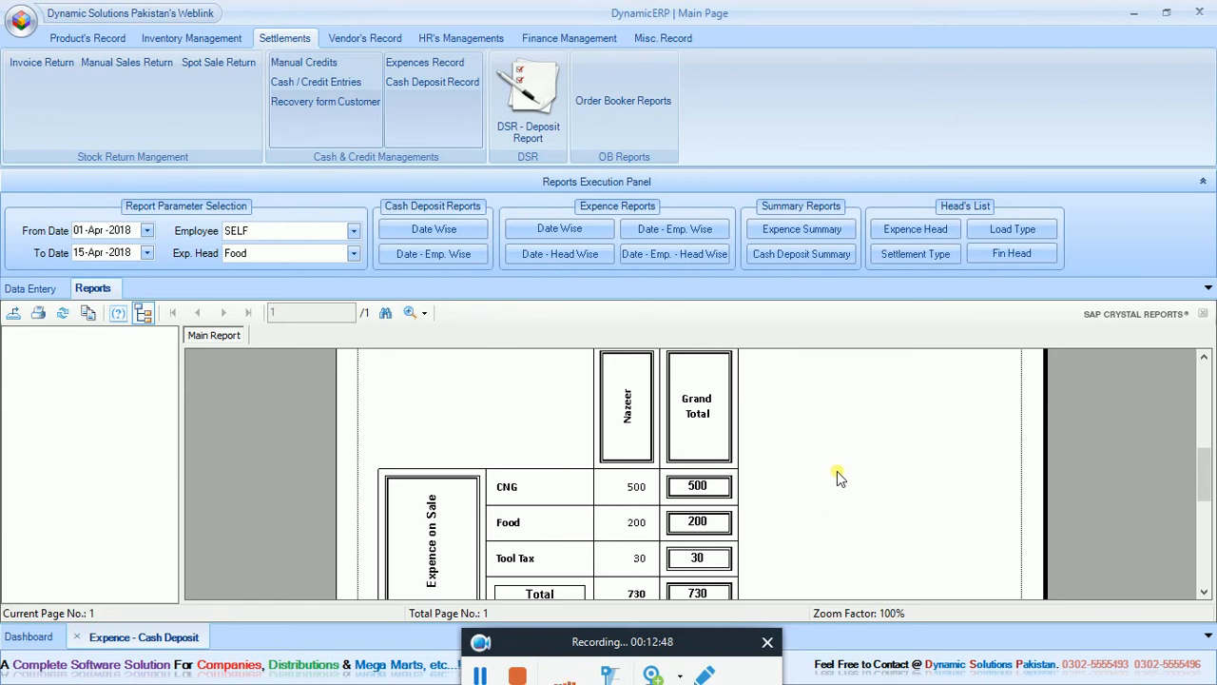
left_click(846, 256)
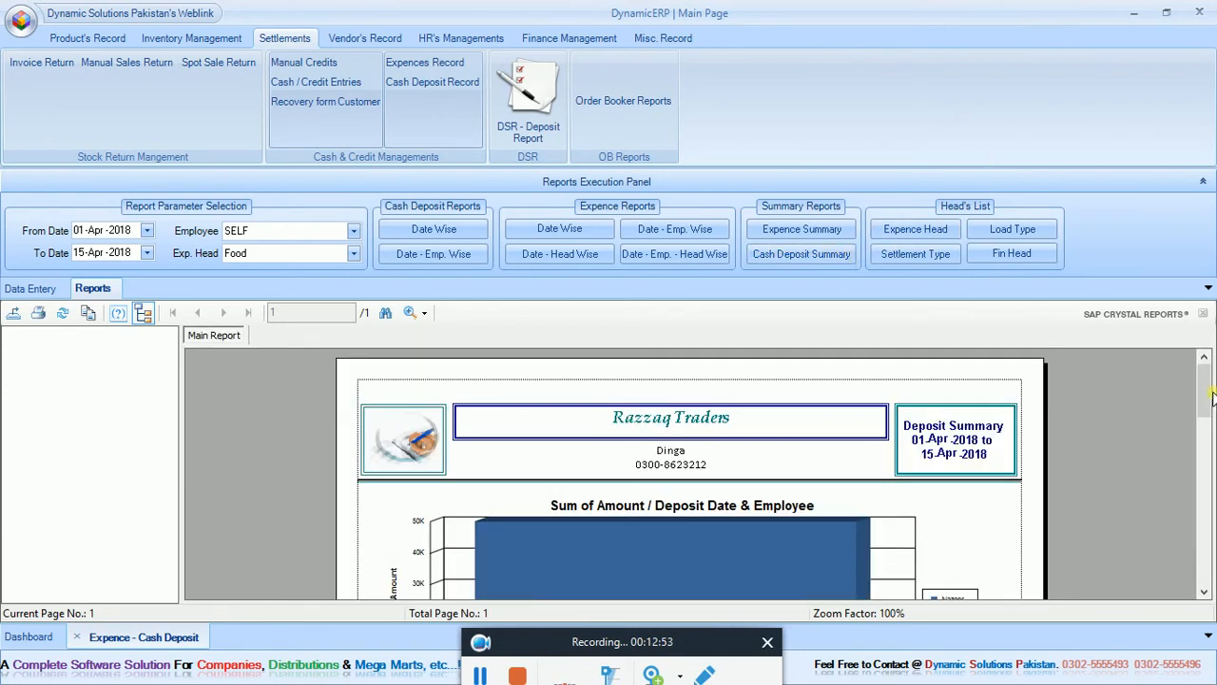
mouse_move(1208, 397)
left_mouse_down()
mouse_move(1208, 466)
mouse_move(1210, 415)
left_mouse_up()
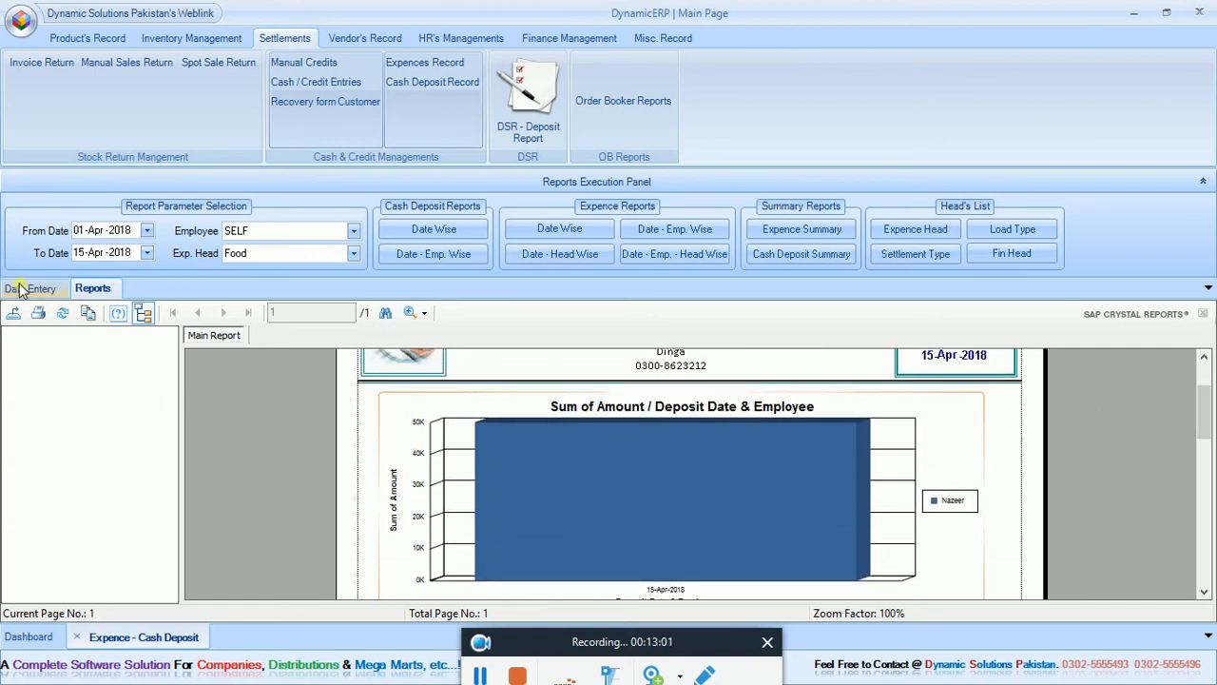
Duplicate the existing cash deposit record with deposit date 14-Apr-2018 and amount 40,000, and save it.
left_click(23, 288)
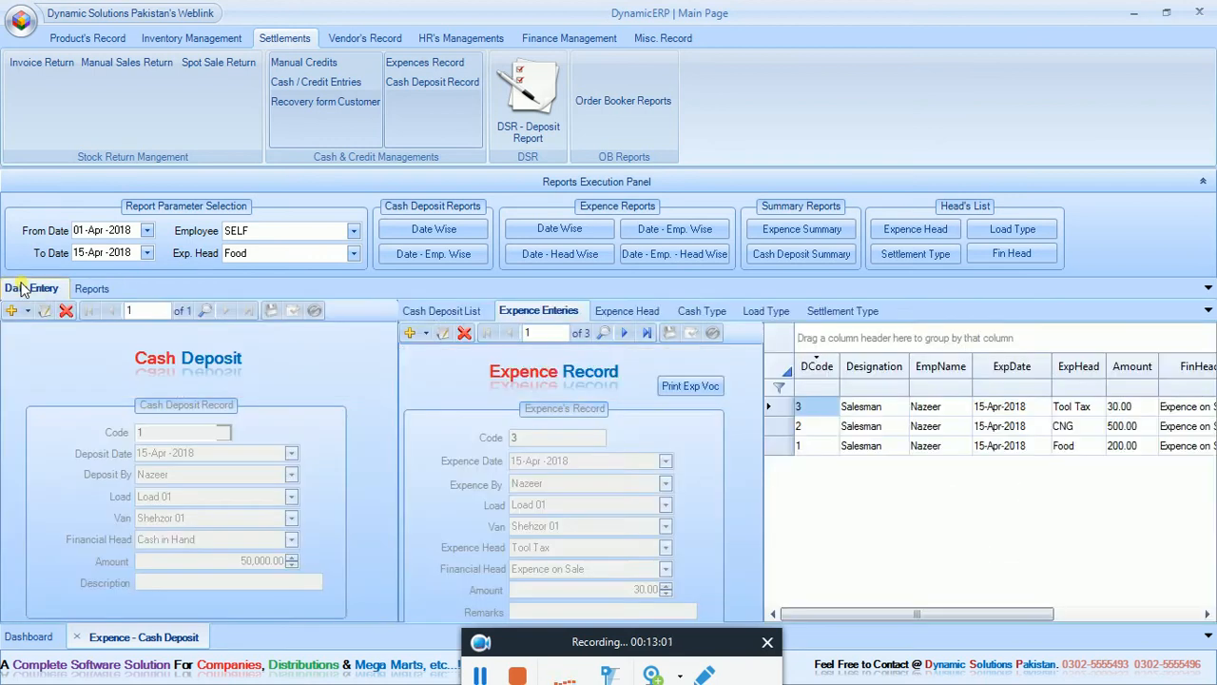
left_click(428, 312)
left_click(28, 314)
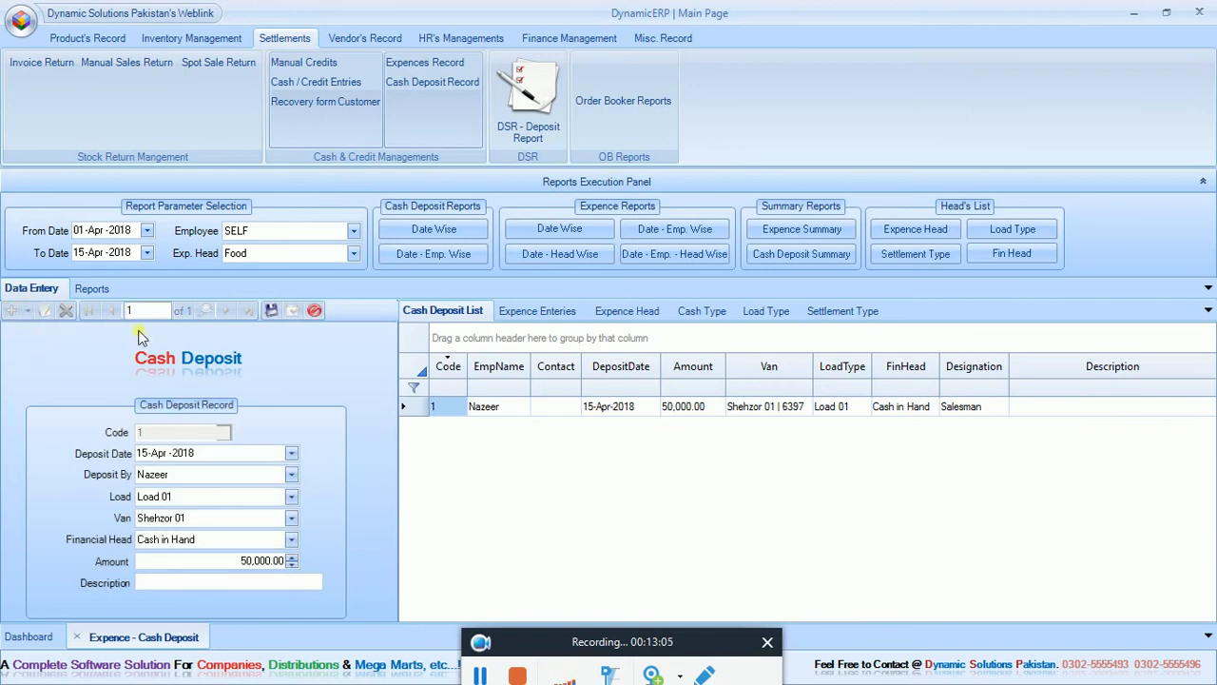
left_click(228, 566)
type("40000")
left_click(145, 454)
left_click(271, 311)
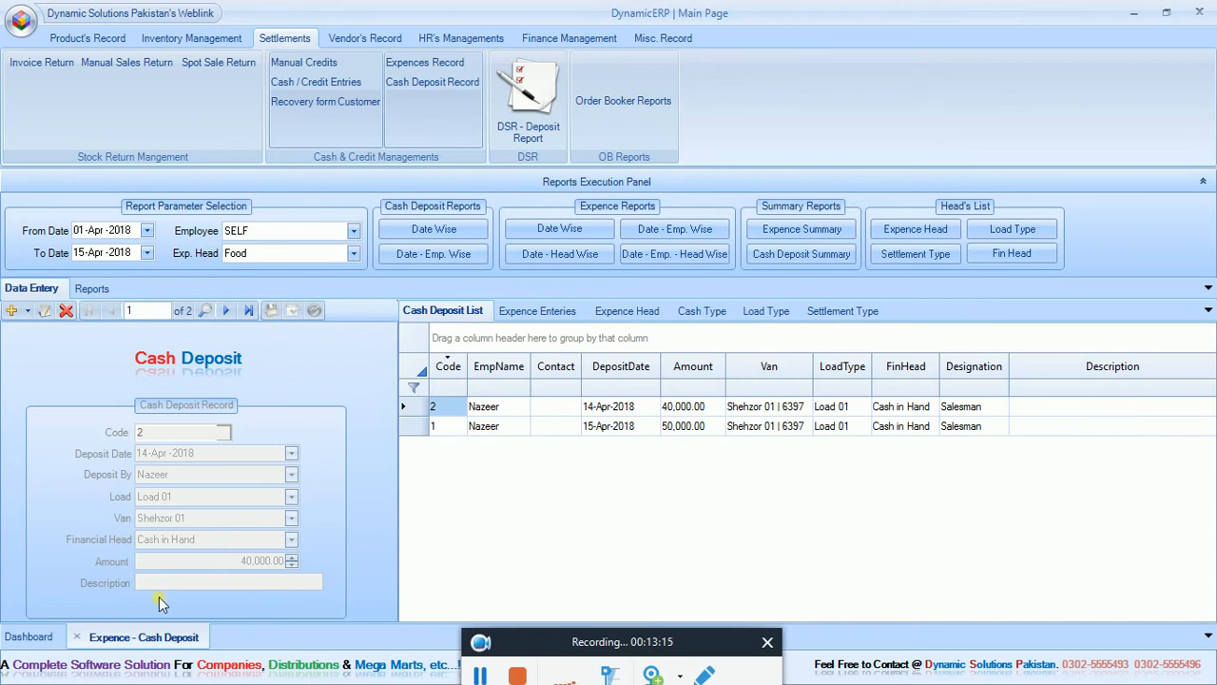
Regenerate the cash deposit summary and compare the 14-Apr-2018 and 15-Apr-2018 deposits in the chart and table.
left_click(92, 290)
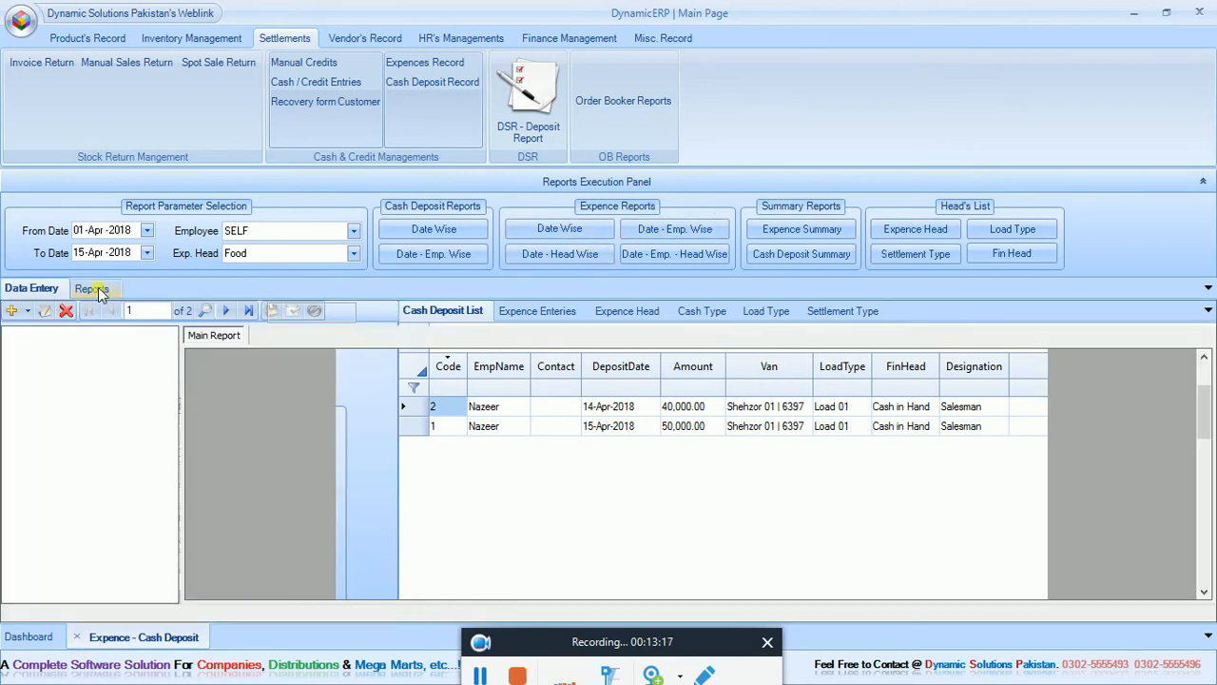
left_click(801, 253)
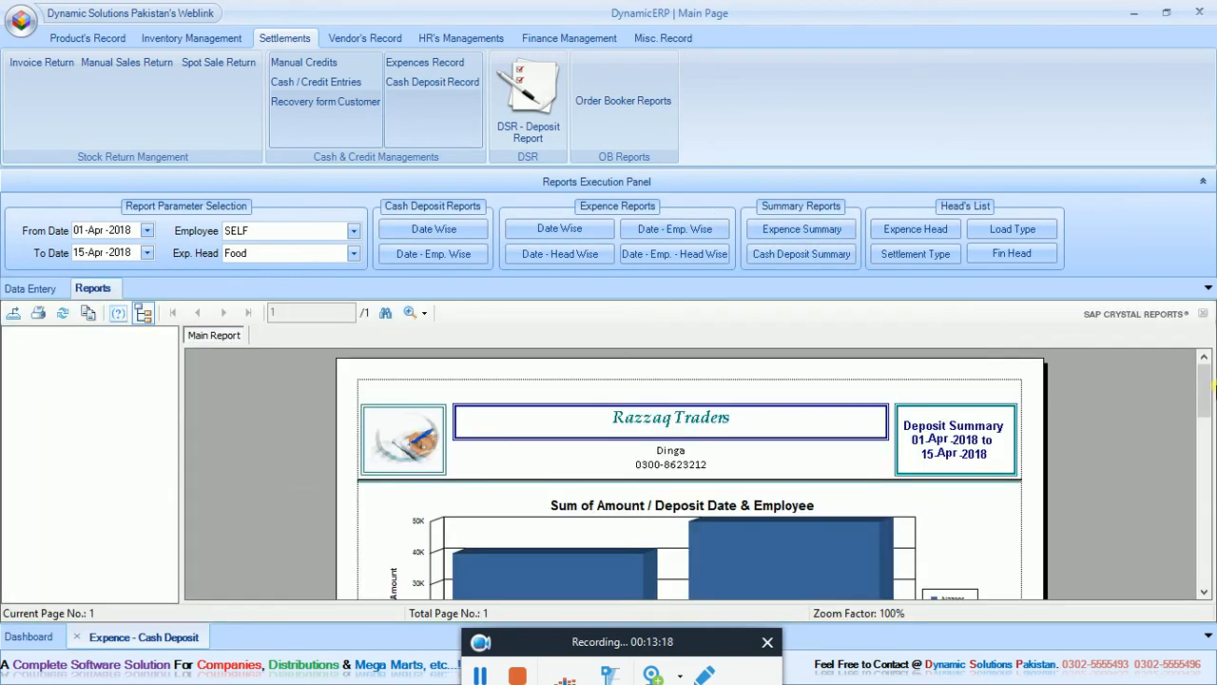
left_click_drag(1205, 384, 1206, 419)
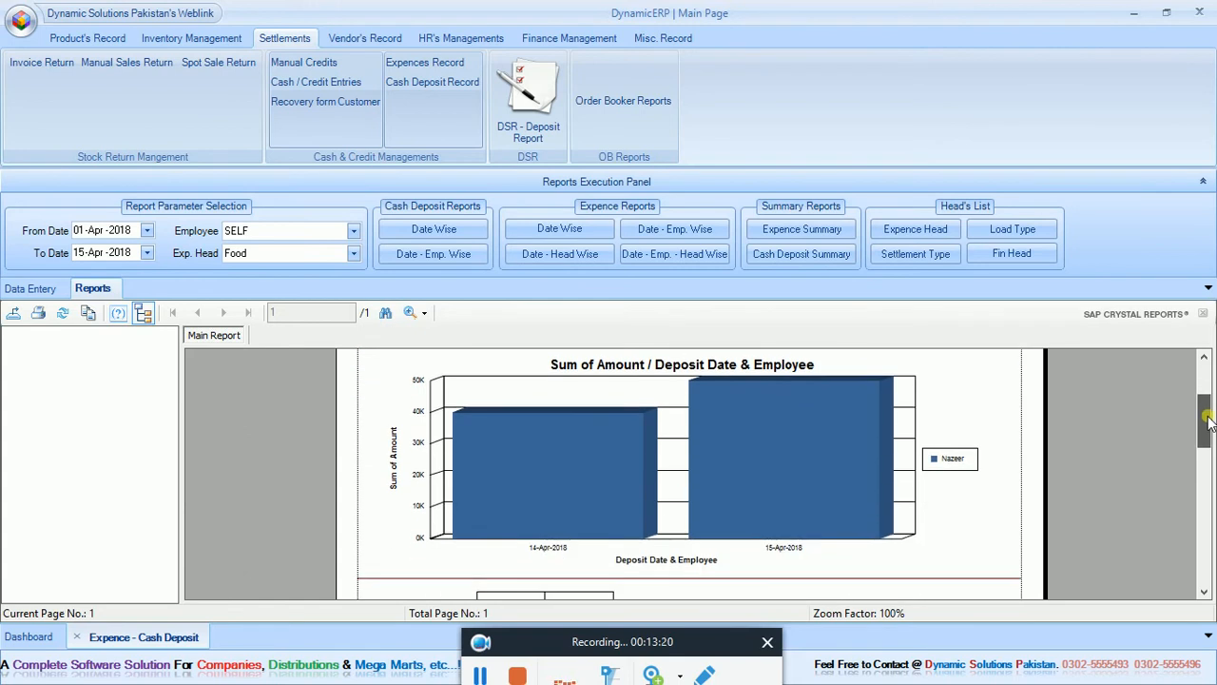
left_click(644, 409)
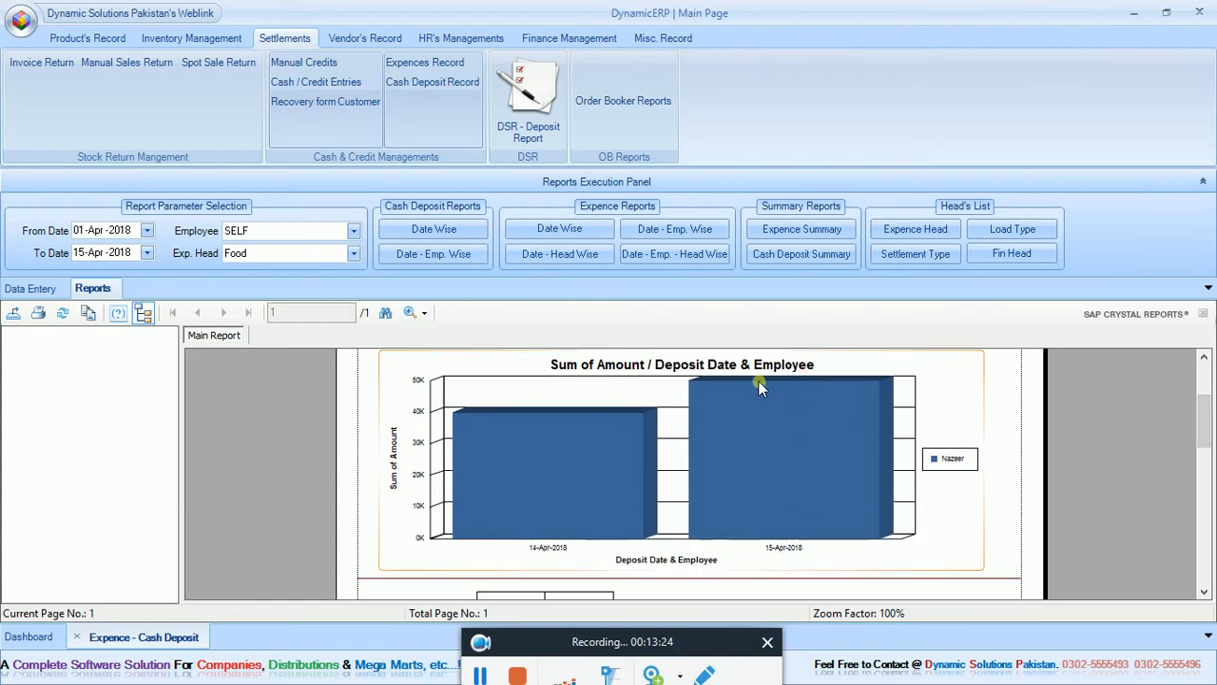
left_click_drag(1204, 418, 1211, 457)
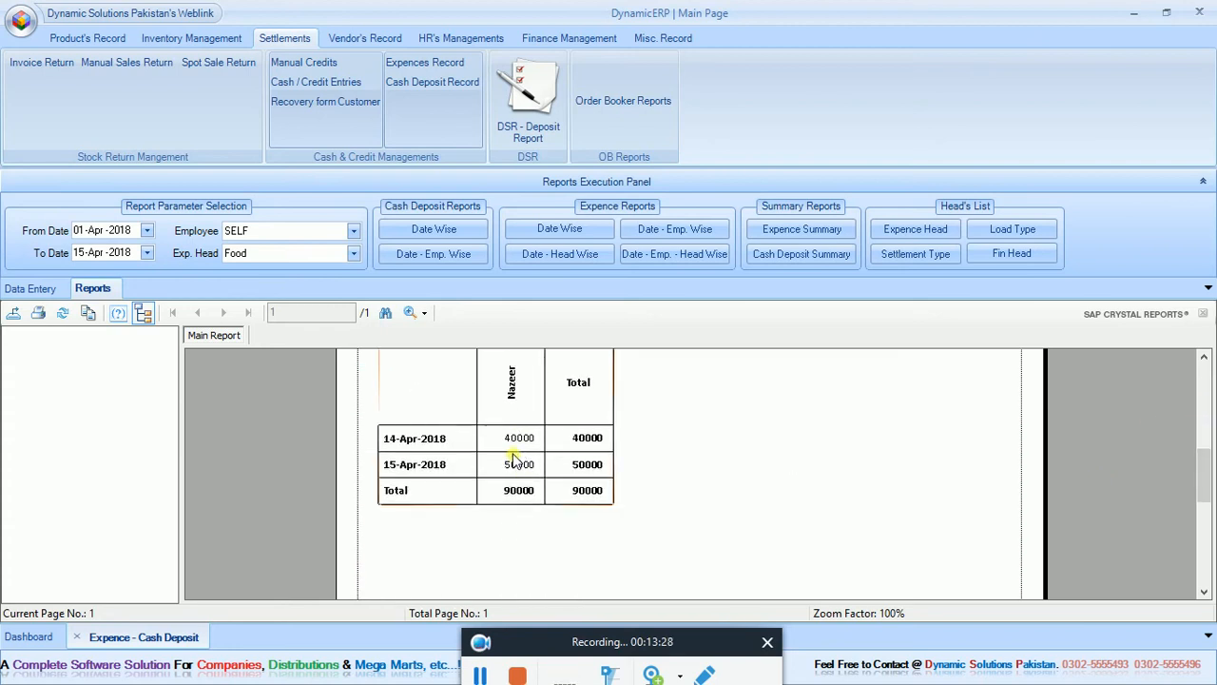
Duplicate the 14-Apr-2018 cash deposit record, set Deposit By to the next employee in the list, and save it.
left_click(14, 289)
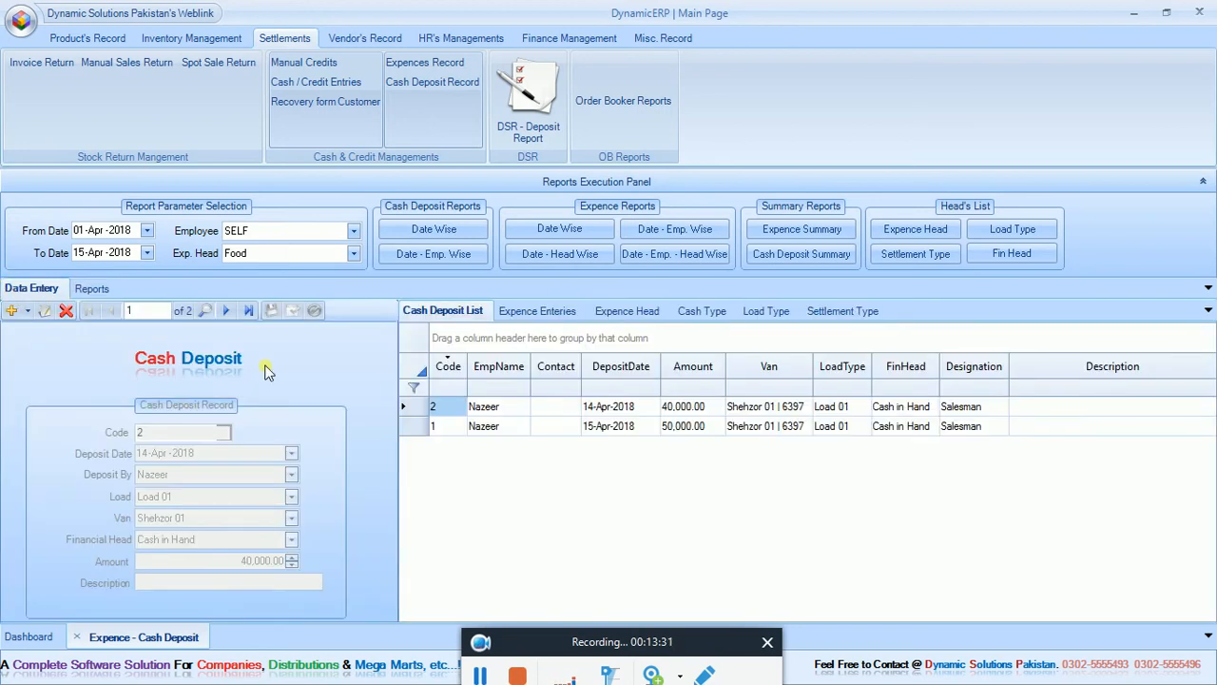
left_click(11, 311)
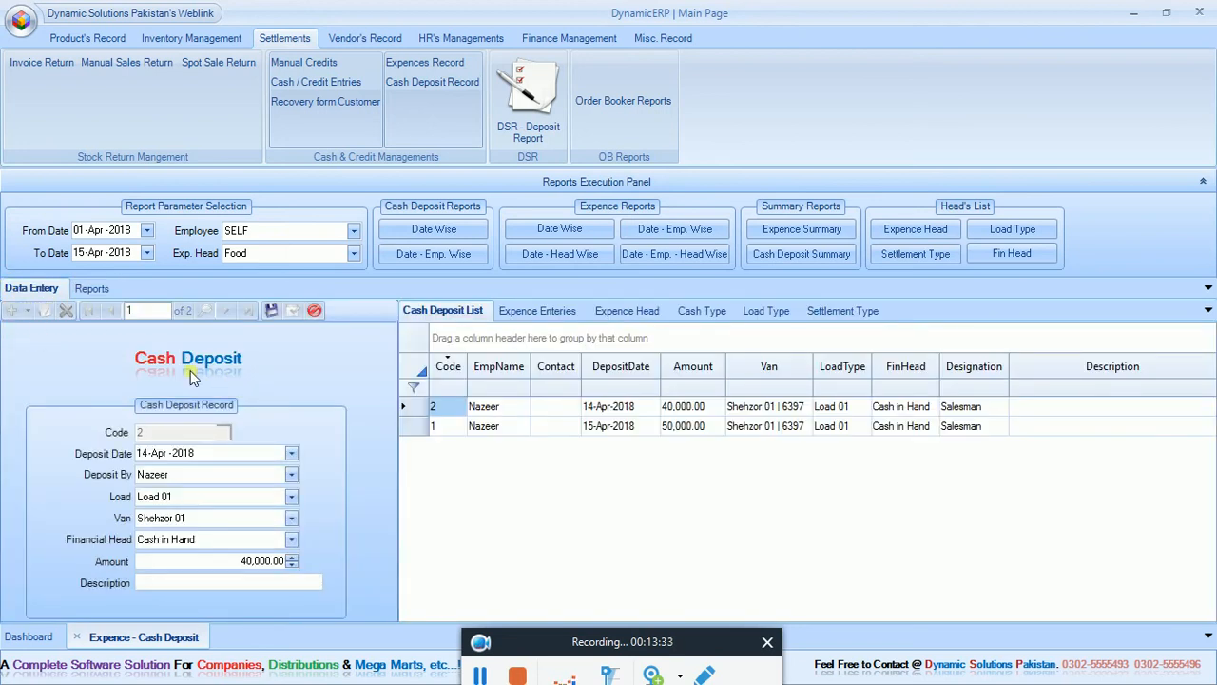
left_click(292, 476)
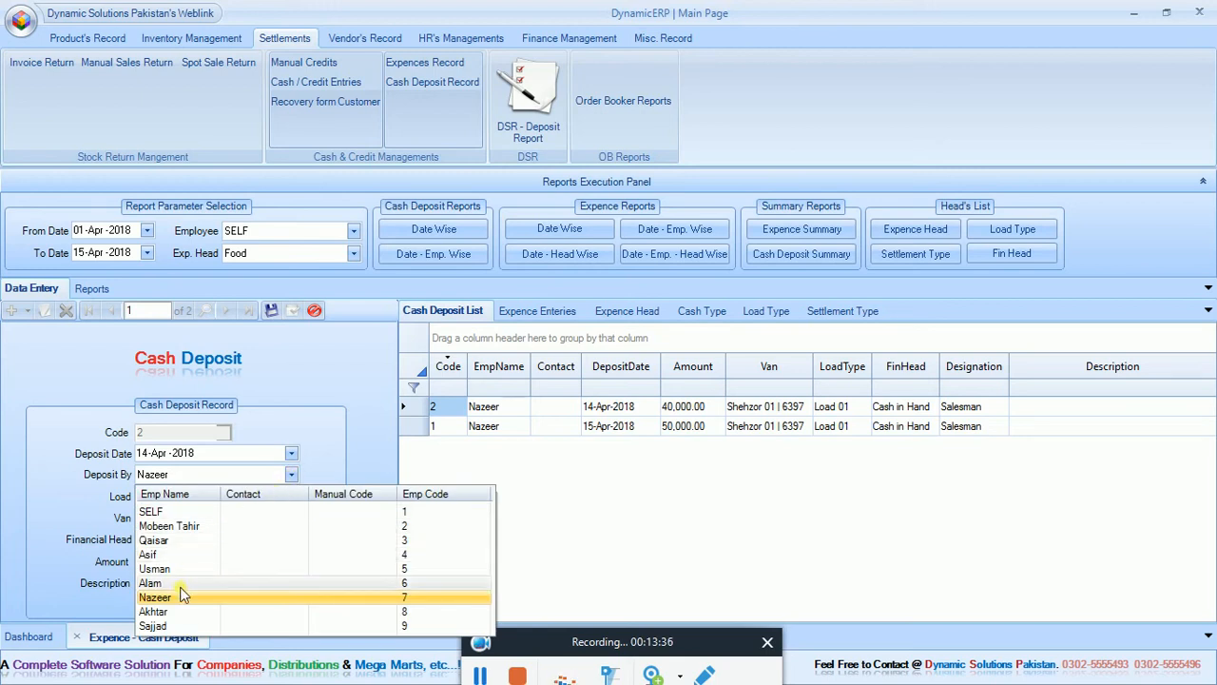
left_click(174, 618)
left_click(272, 311)
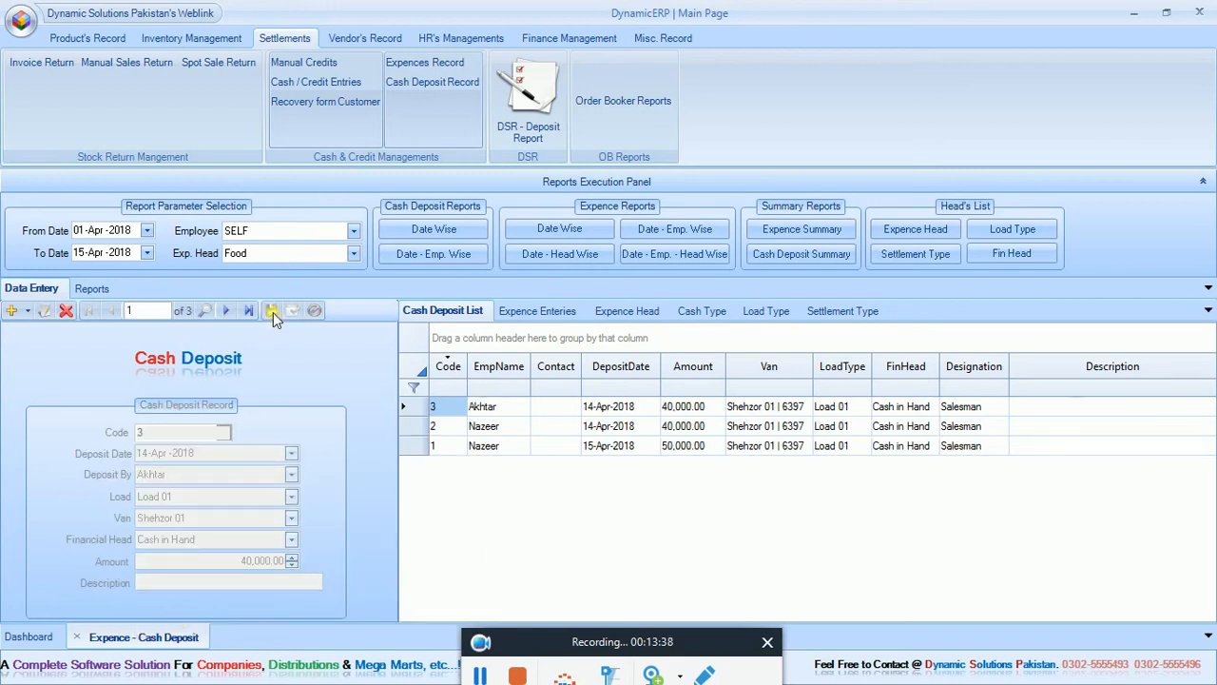
Regenerate the cash deposit summary and review the deposits of both employees in its stacked chart and totals table.
left_click(819, 255)
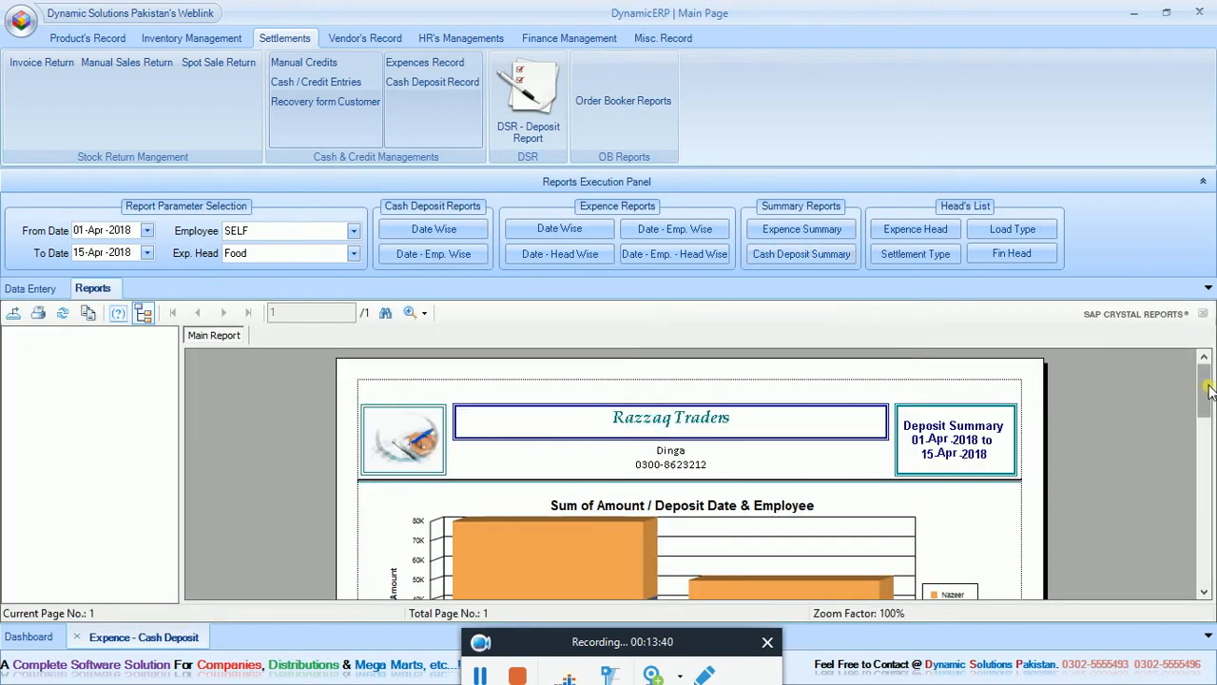
left_click_drag(1205, 380, 1209, 415)
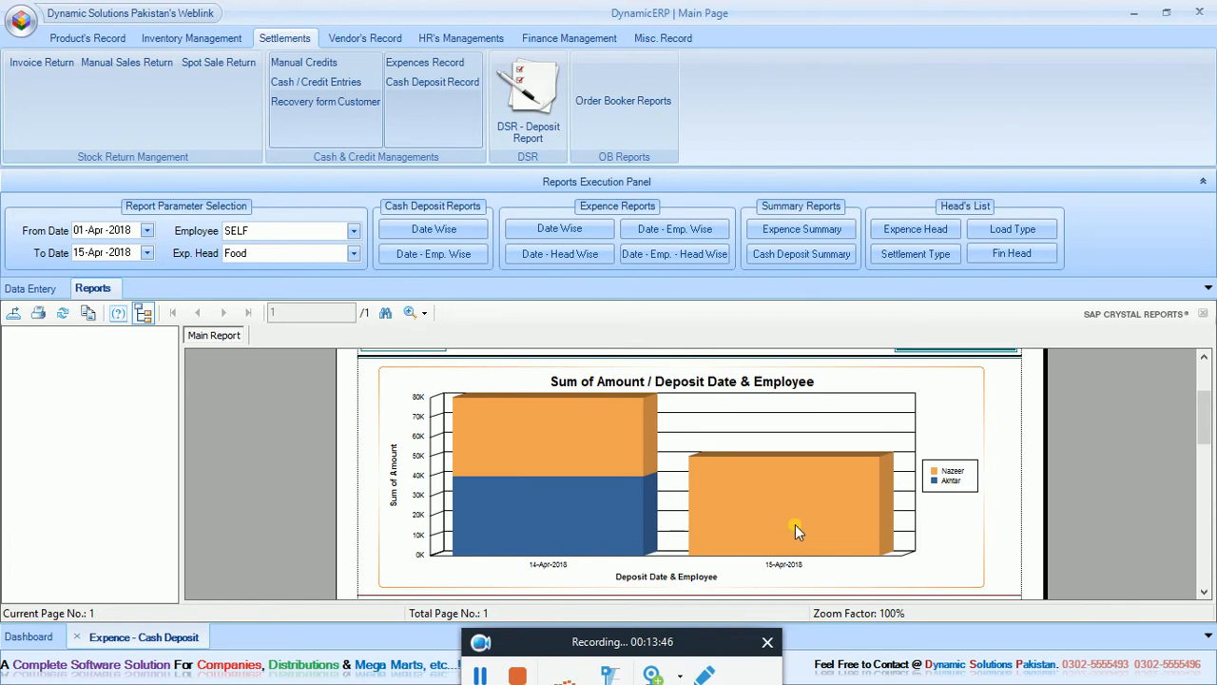
left_click_drag(1208, 418, 1206, 476)
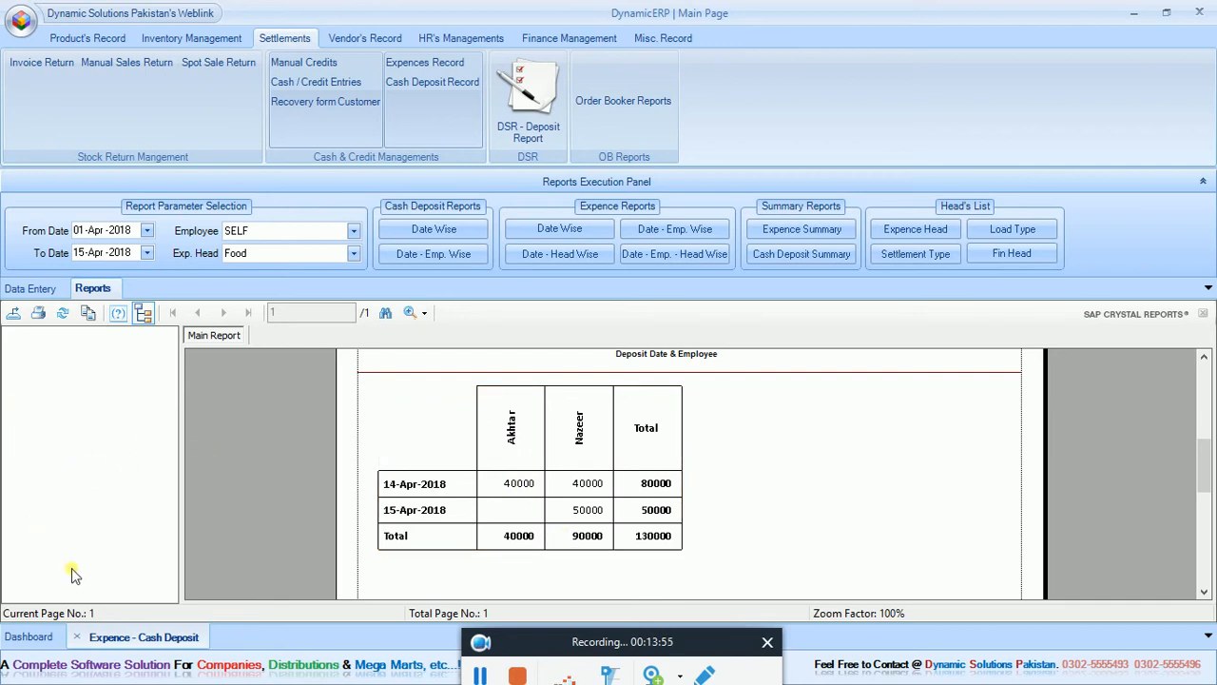
Look through the expense entries, expense head, cash type, load type and settlement type lists, and close the cash deposit page.
left_click(32, 289)
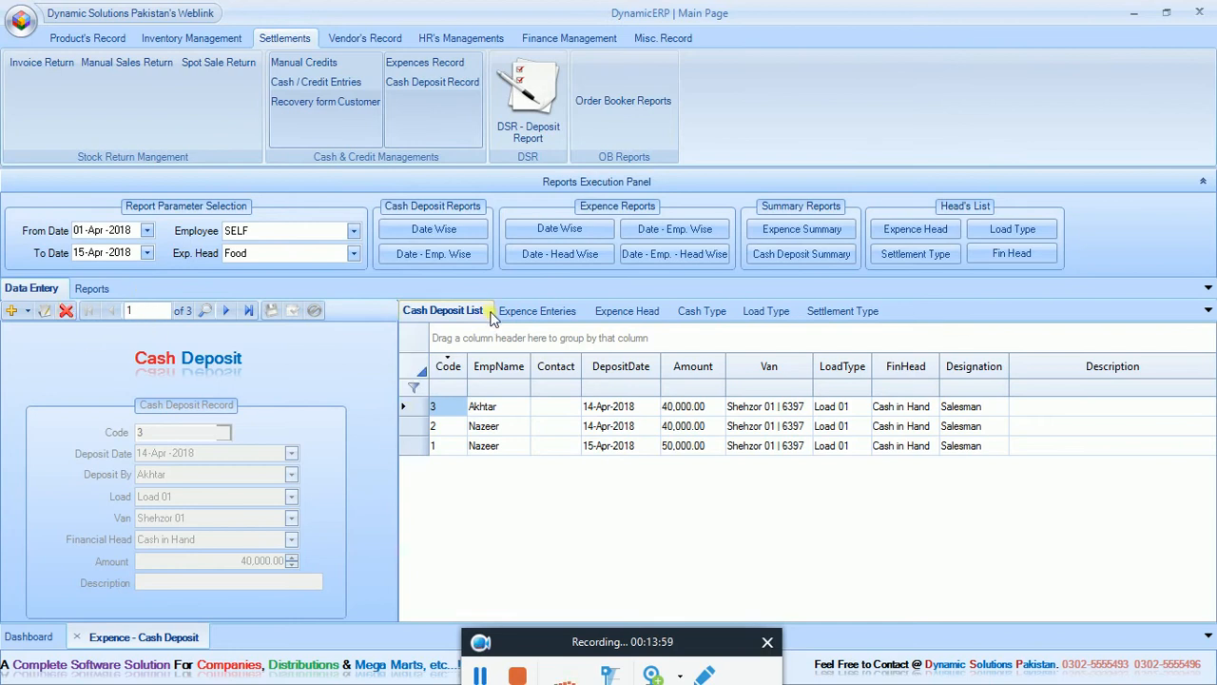
left_click(574, 314)
left_click(627, 311)
left_click(702, 311)
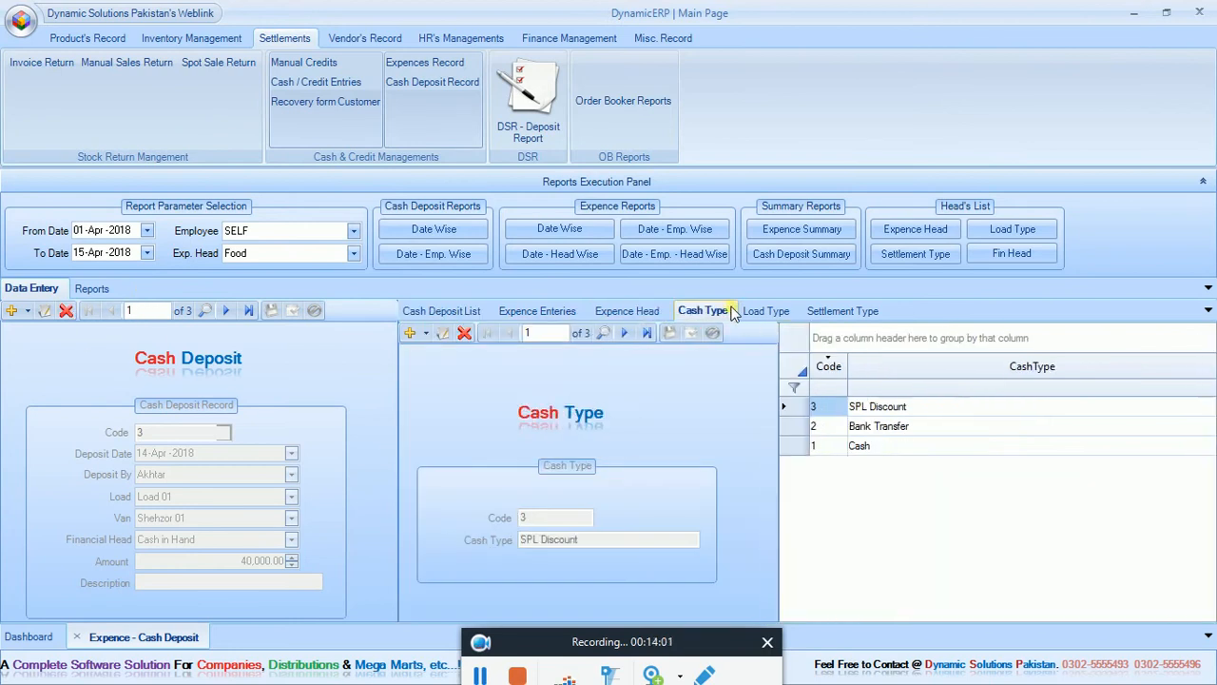
left_click(751, 312)
left_click(827, 314)
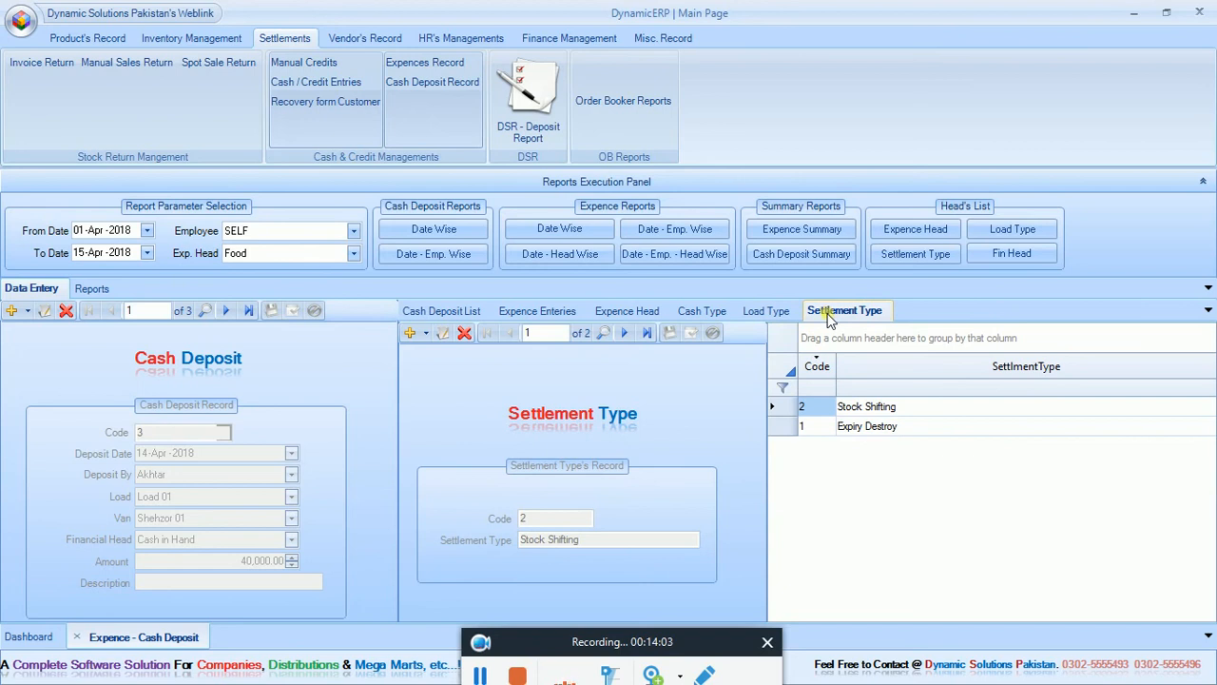
left_click(78, 638)
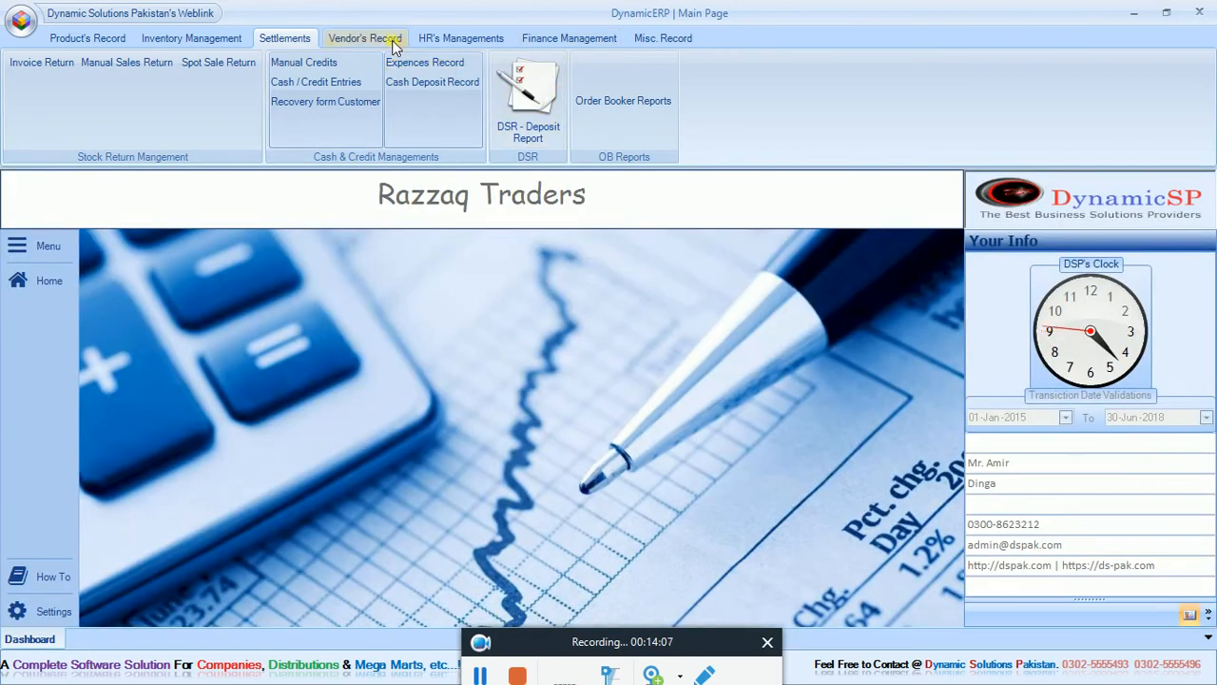
Open the order booker reports, choose the first order booker, and try to run the execution and raw sales reports for COKE.
left_click(602, 90)
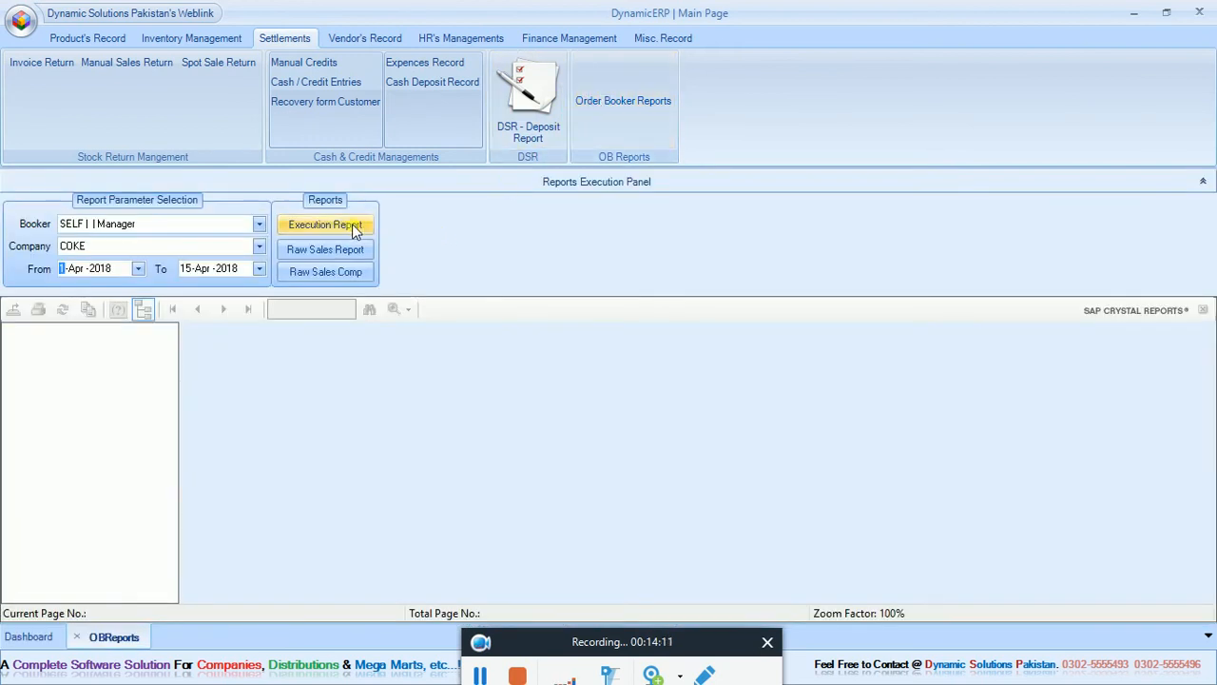
left_click(246, 227)
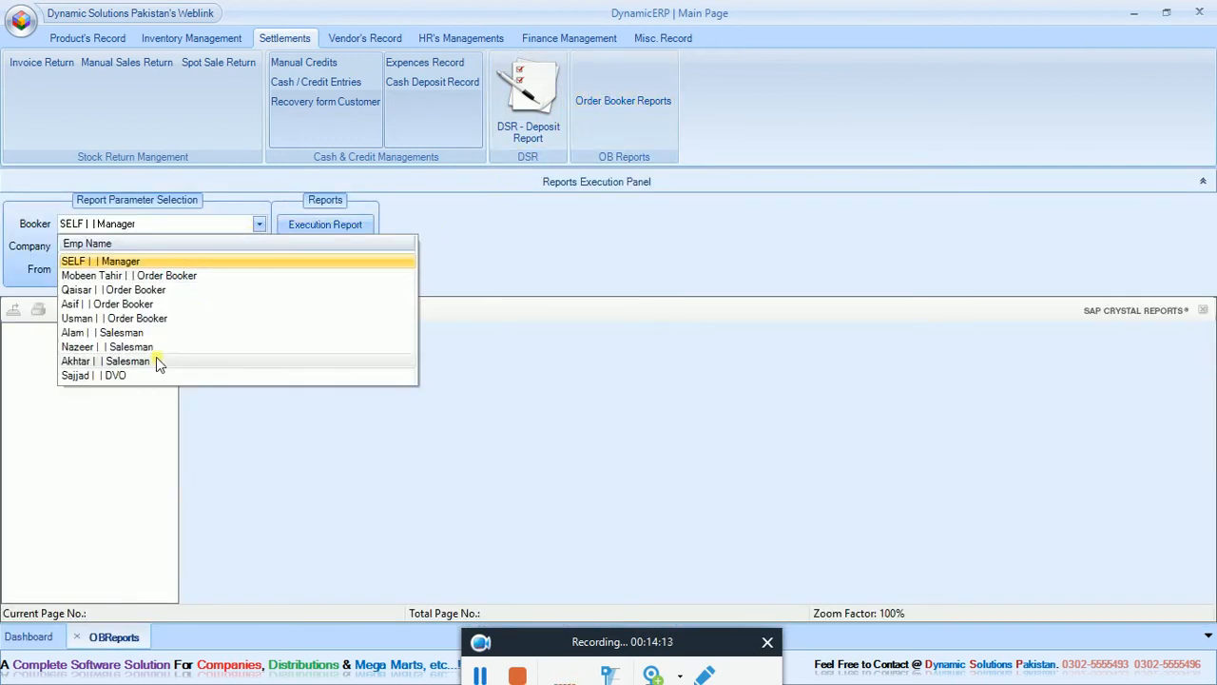
left_click(157, 276)
left_click(302, 226)
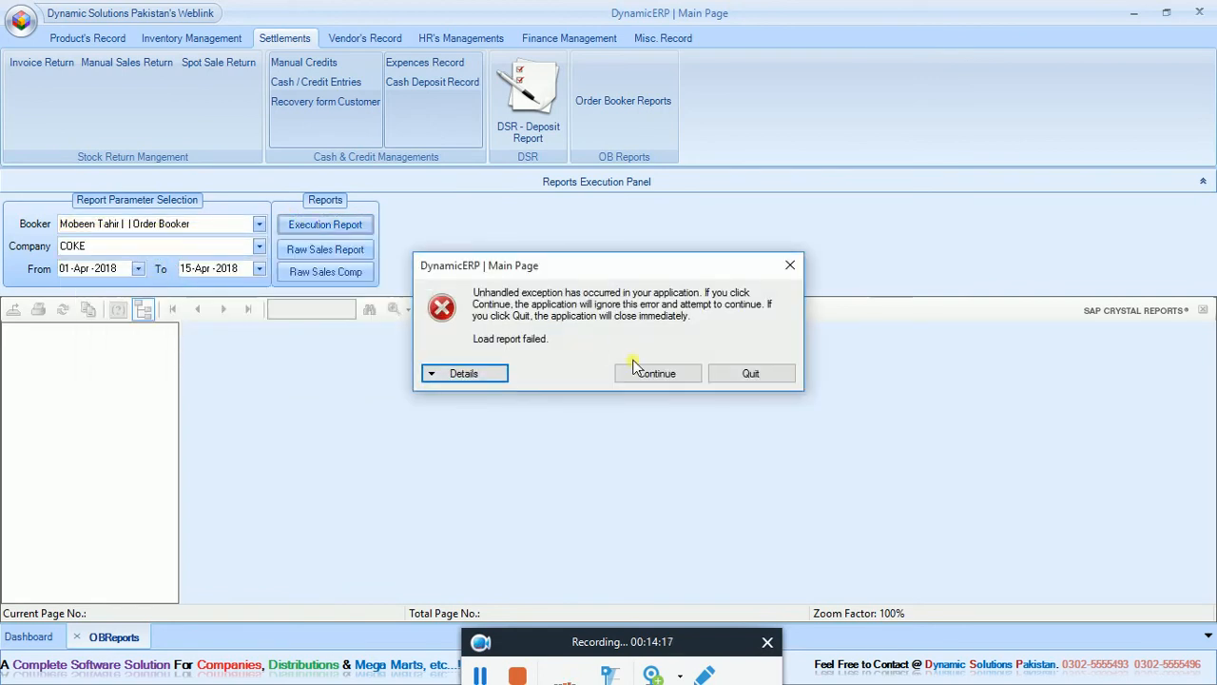
left_click(647, 374)
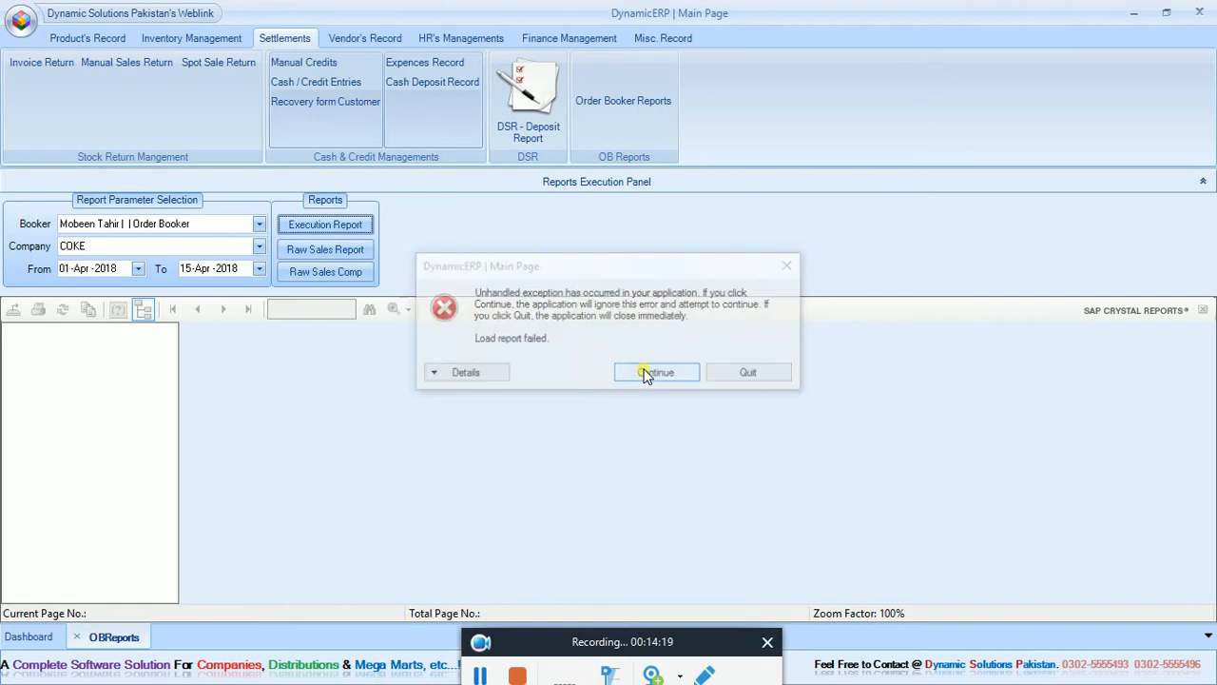
left_click(311, 250)
left_click(669, 375)
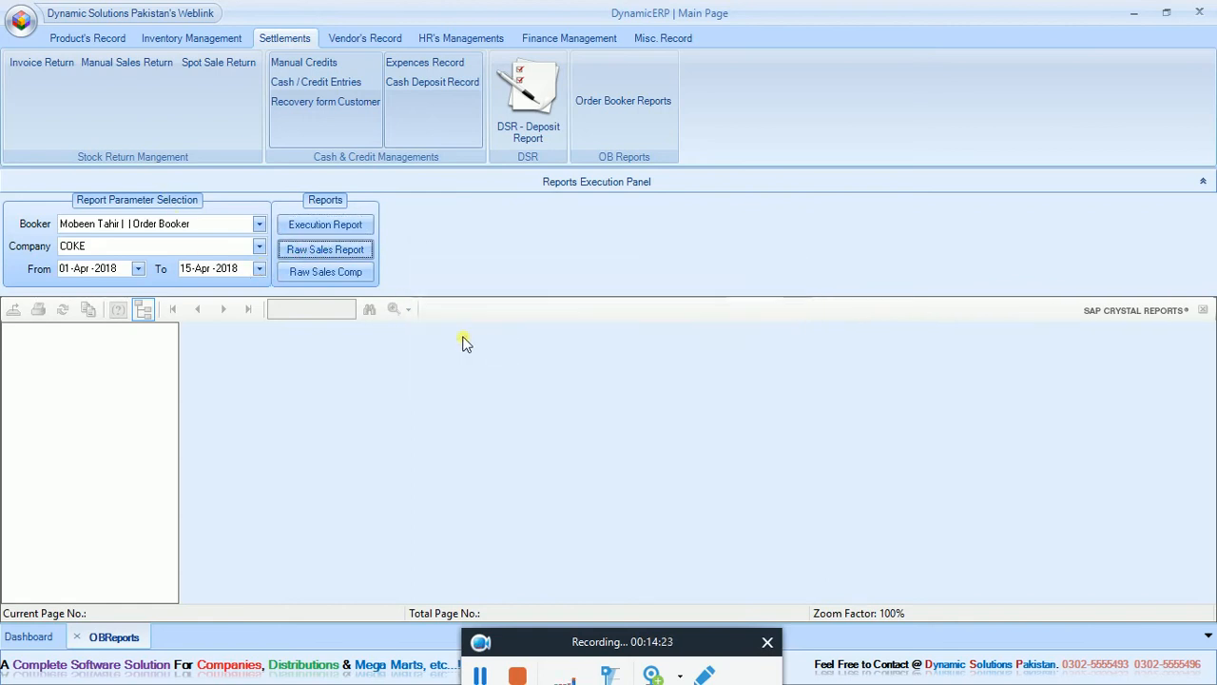
Change the report company to Shezan and try to run the Raw Sales Comp report.
left_click(259, 246)
left_click(209, 298)
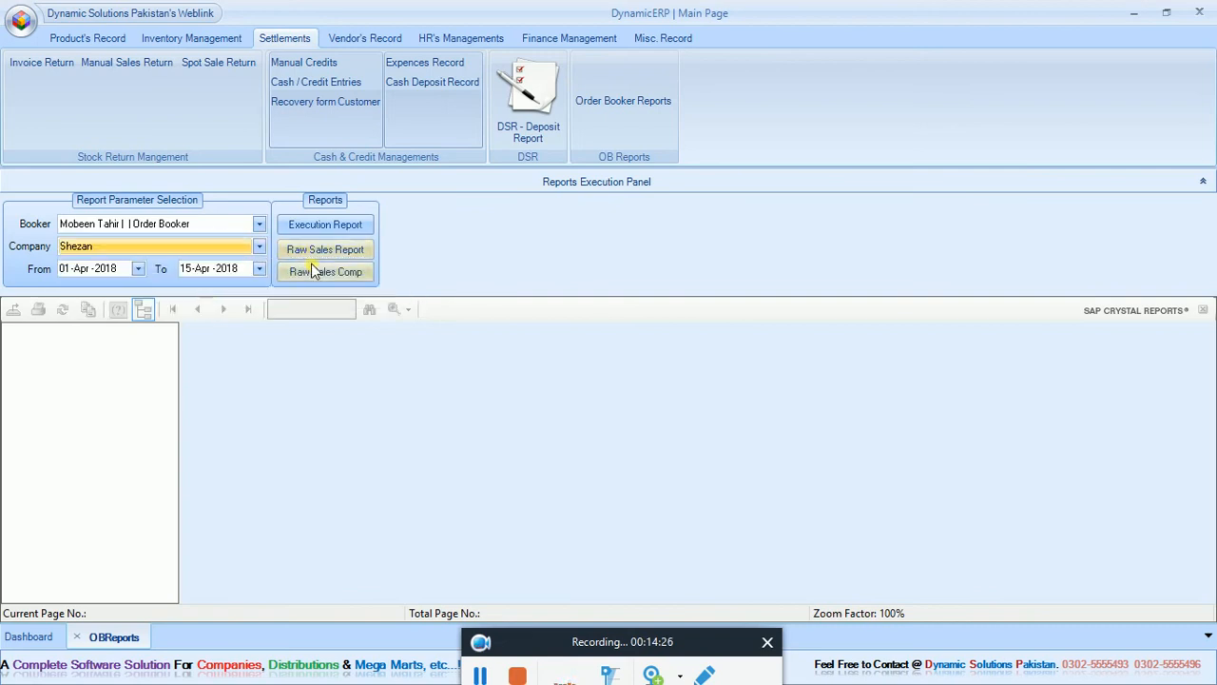
left_click(312, 271)
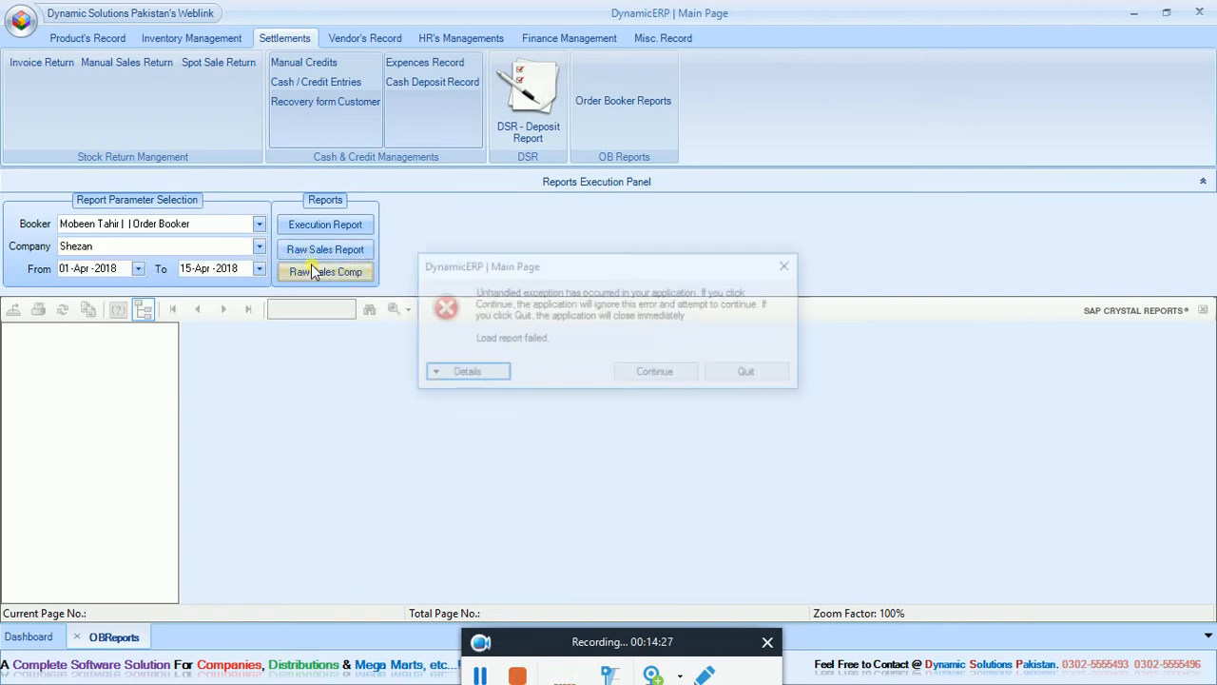
left_click(659, 373)
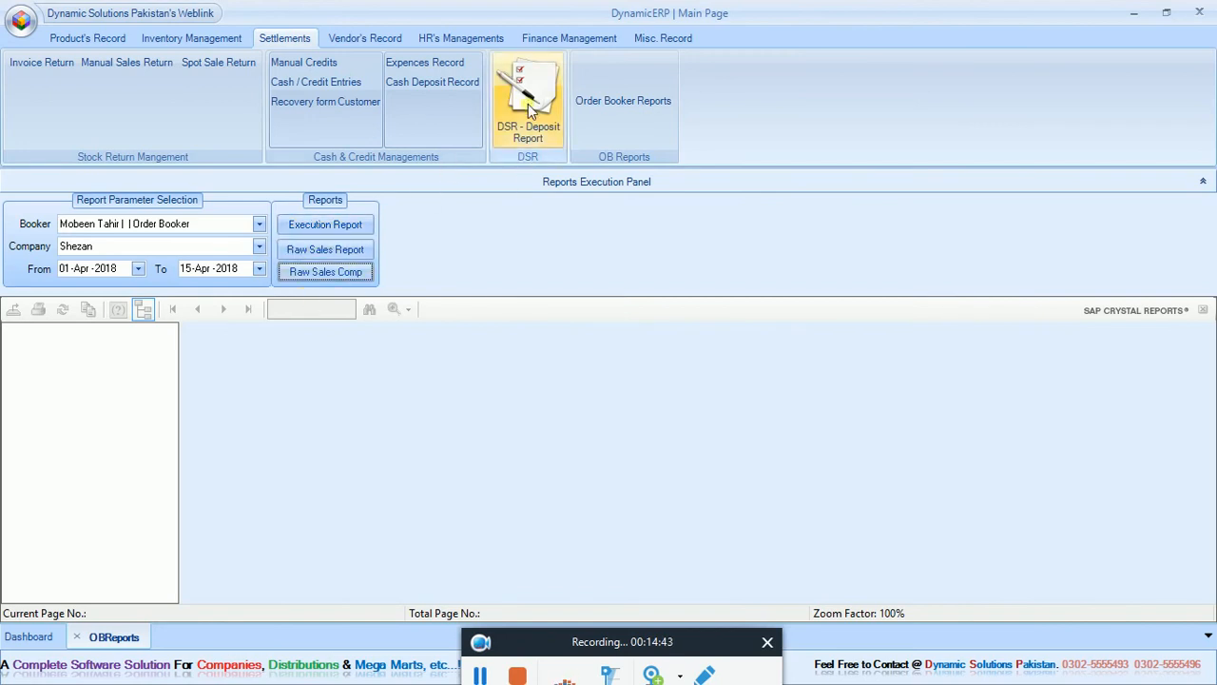
Open the customer activities reports, select customer Wah G Wah, and try to run the invoice range sales invoices.
left_click(384, 41)
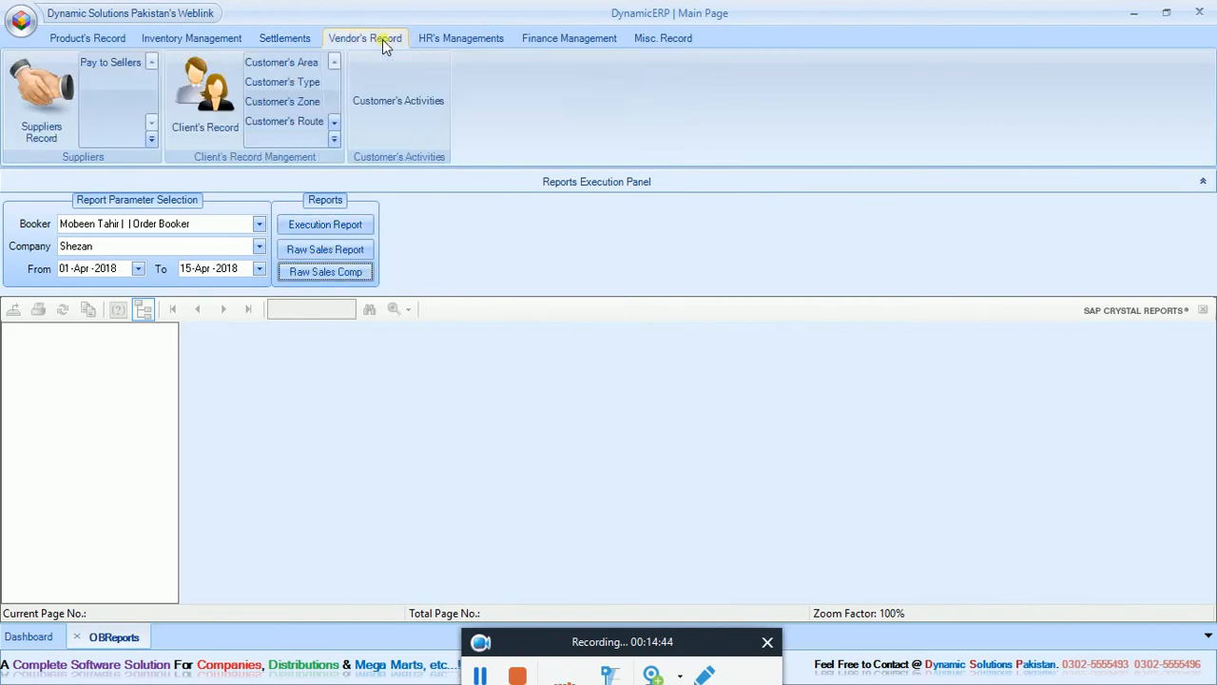
left_click(397, 98)
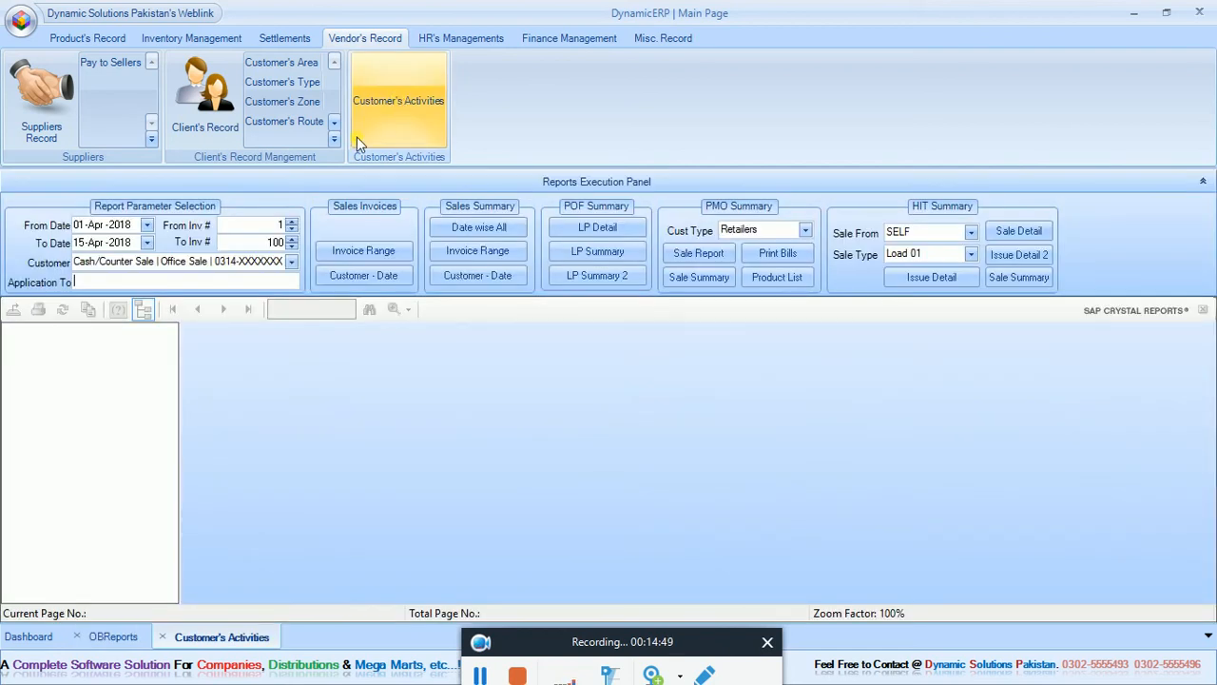
left_click(292, 262)
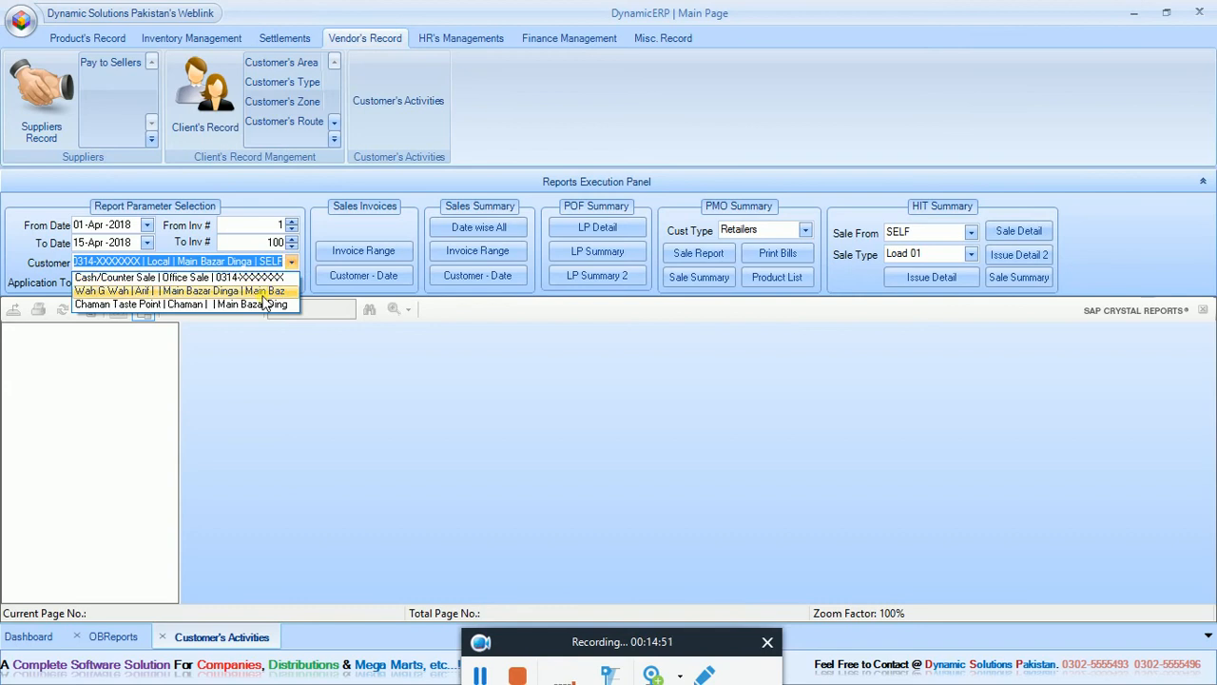
left_click(258, 290)
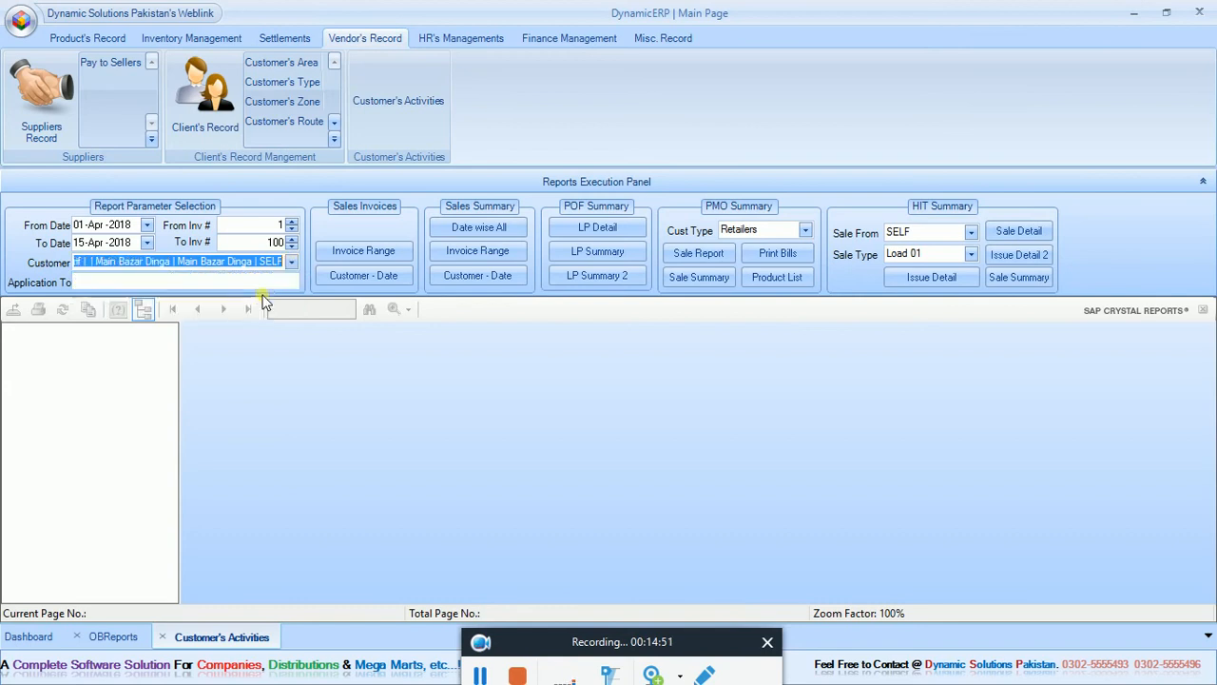
left_click(366, 254)
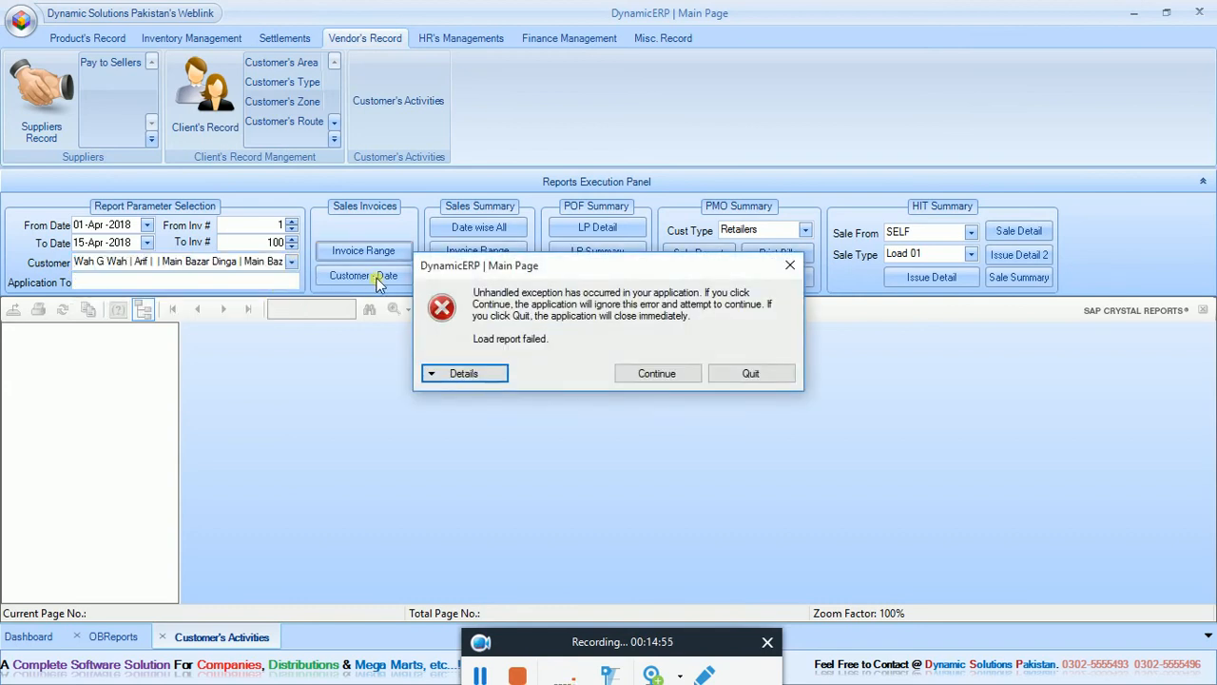
left_click(686, 378)
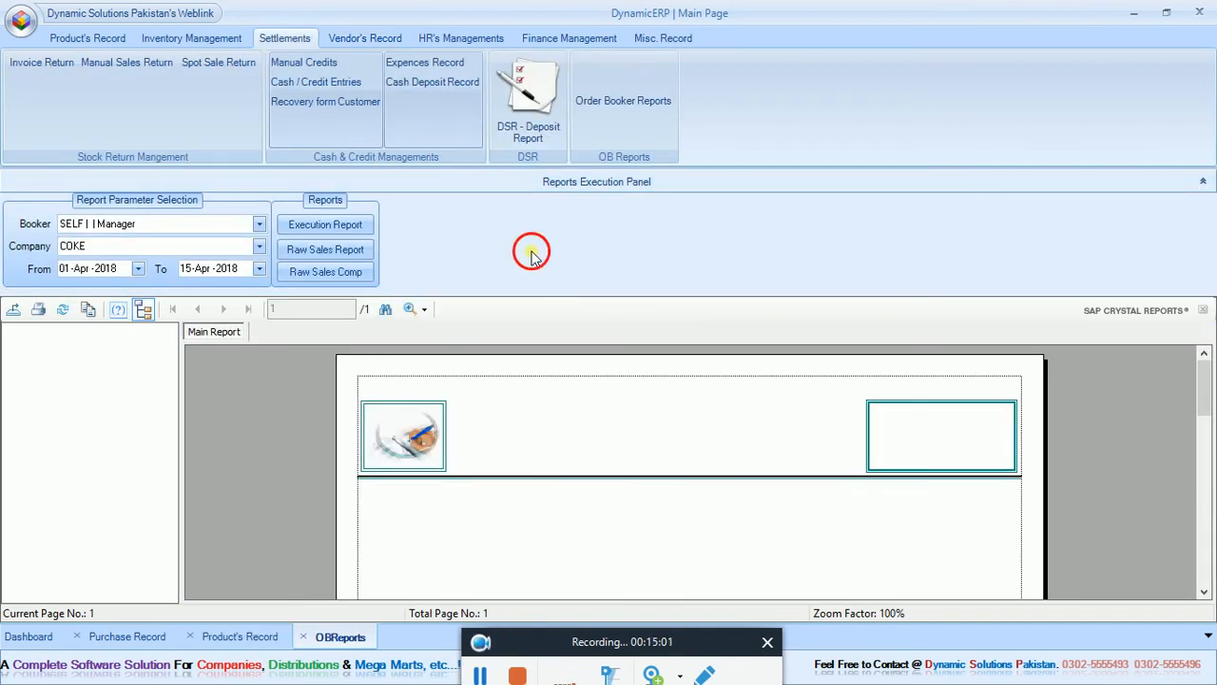
Generate the raw sales report for COKE with the end date set to 16-Apr-2018 and review all its columns.
left_click(331, 251)
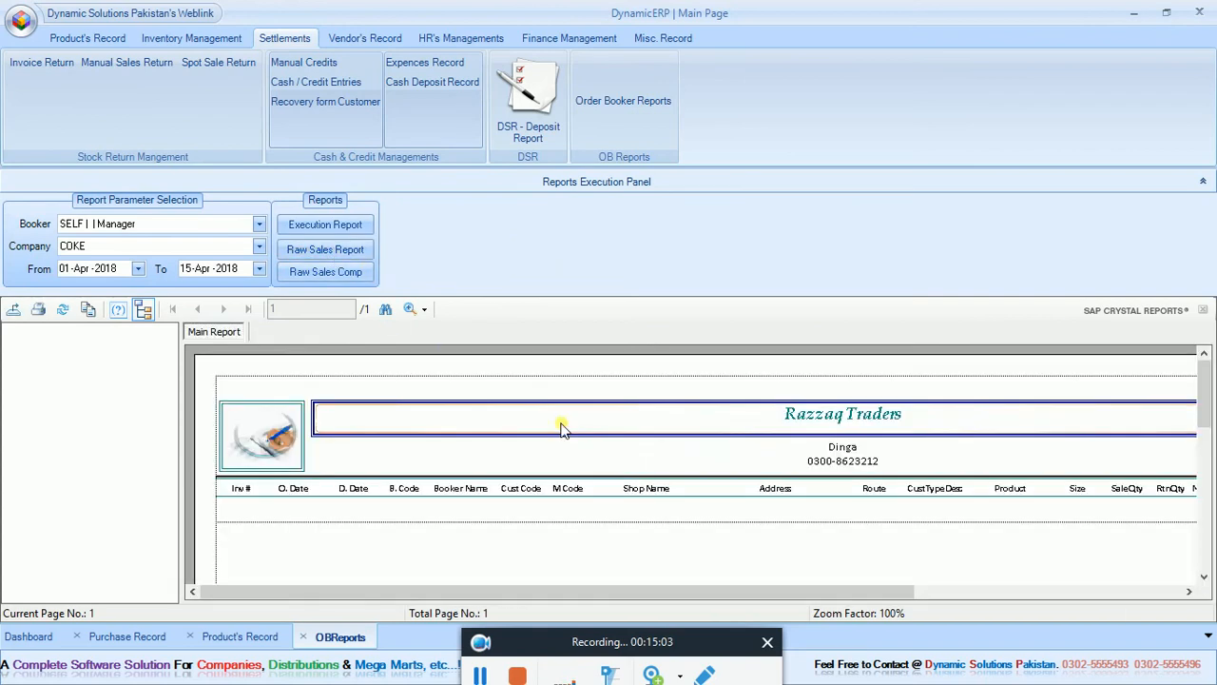
left_click(187, 271)
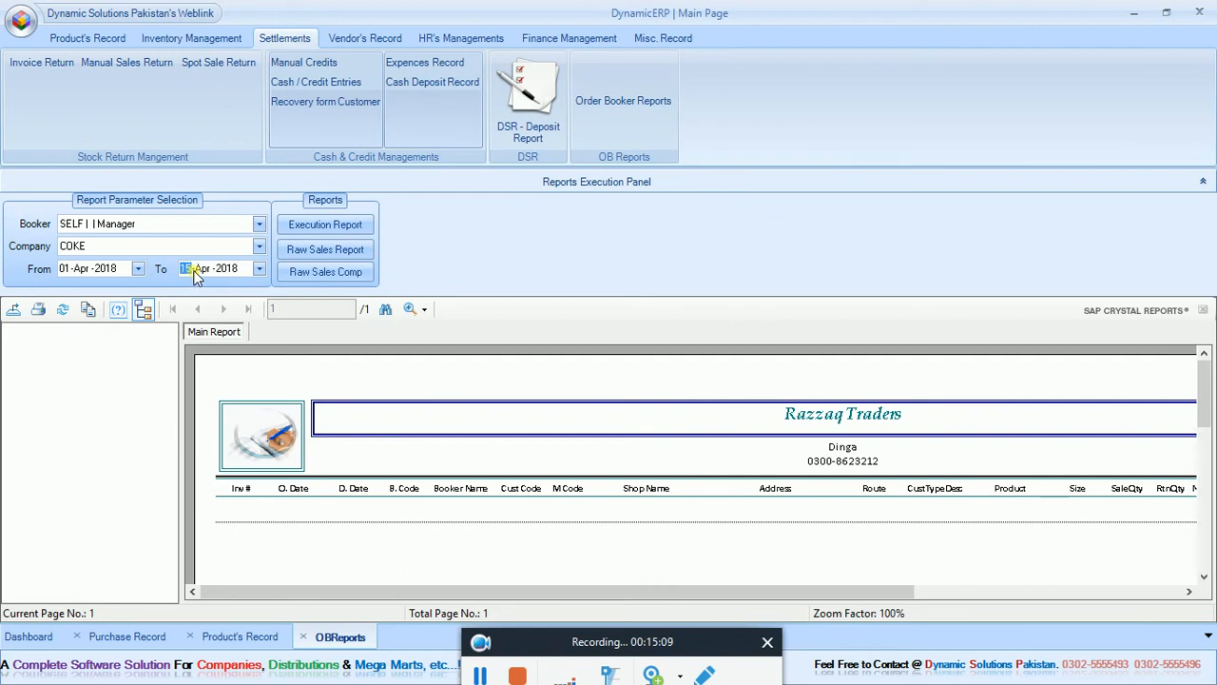
type("16")
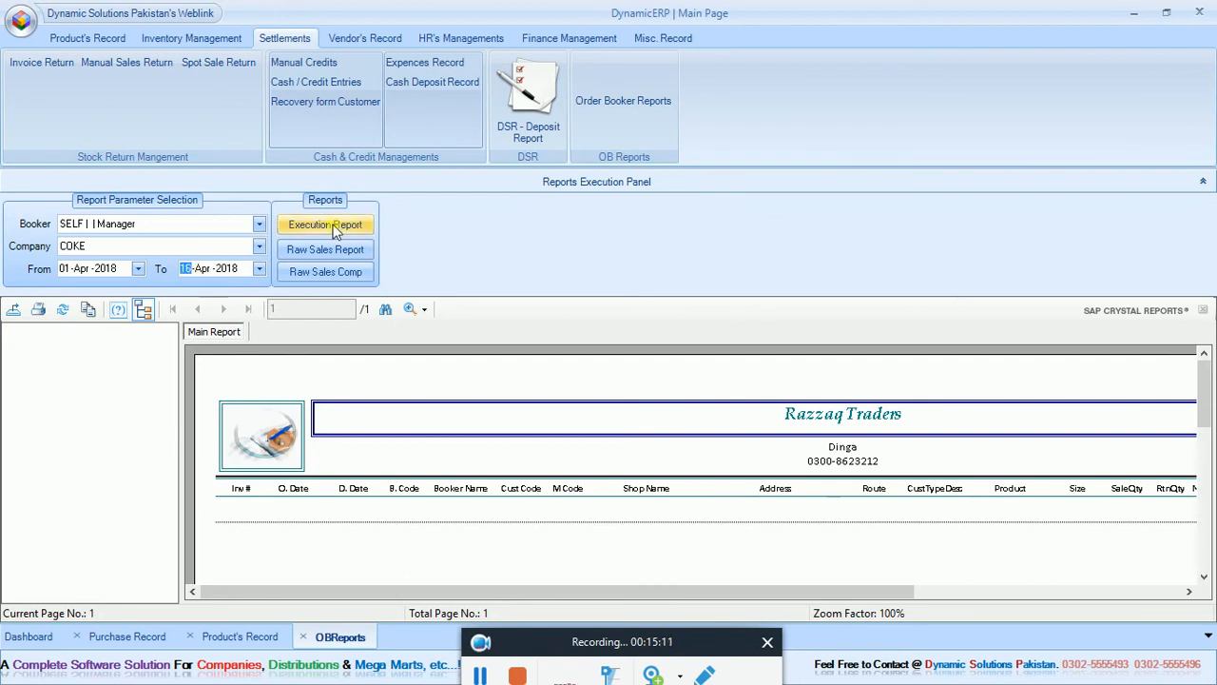
left_click(326, 249)
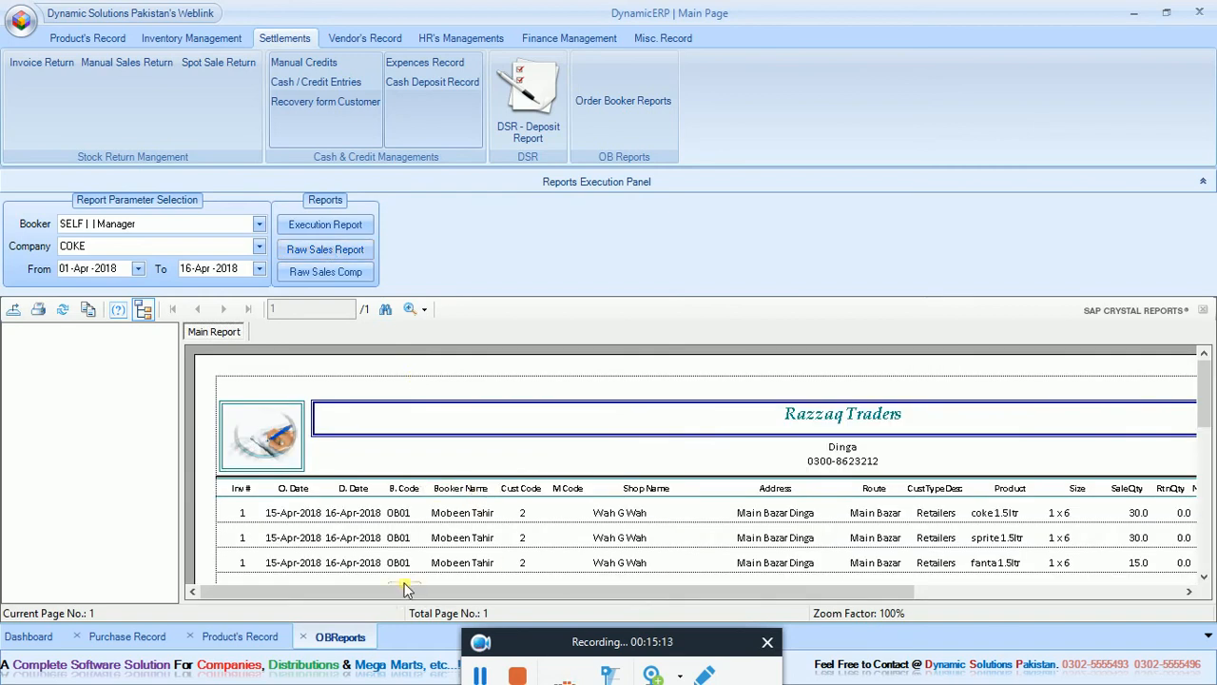
left_click_drag(391, 592, 323, 614)
left_click_drag(720, 591, 1019, 587)
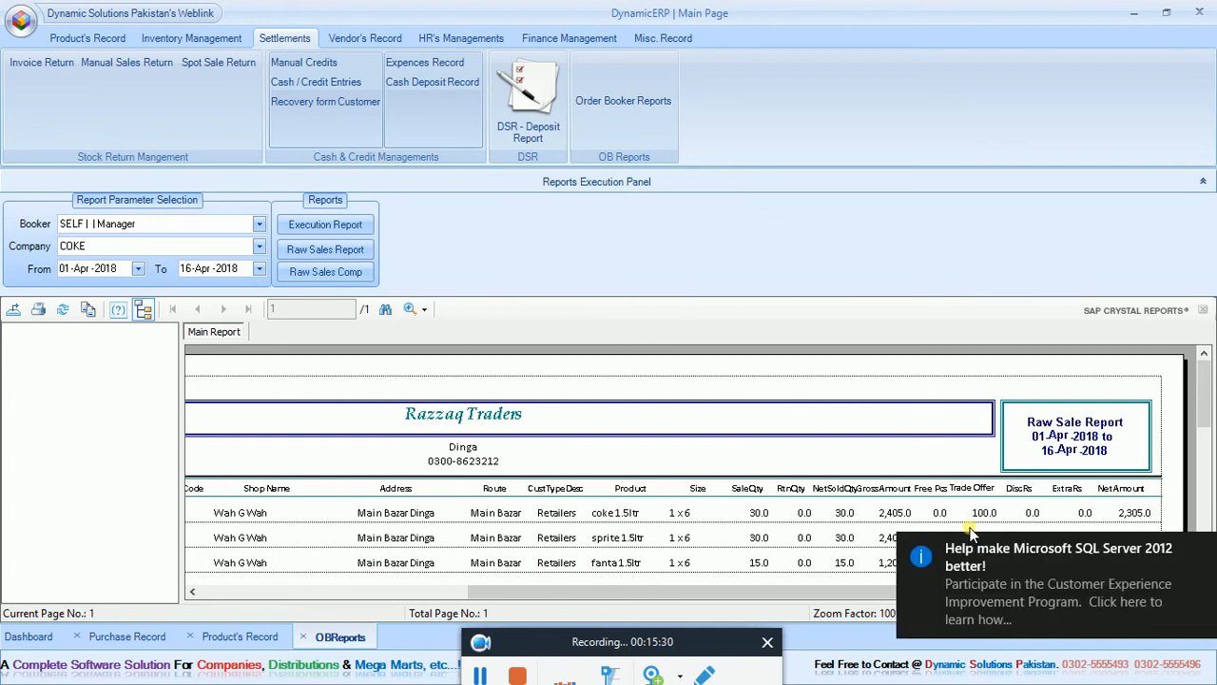
left_click(1197, 552)
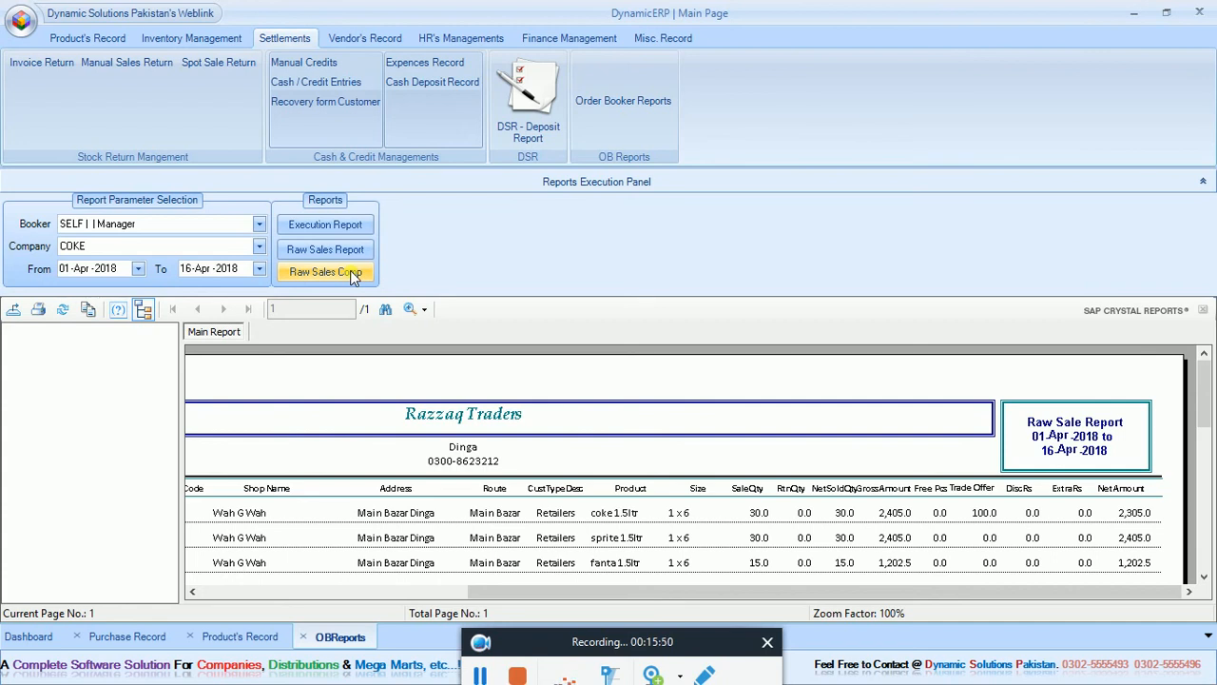
left_click(79, 637)
left_click(79, 637)
left_click(79, 637)
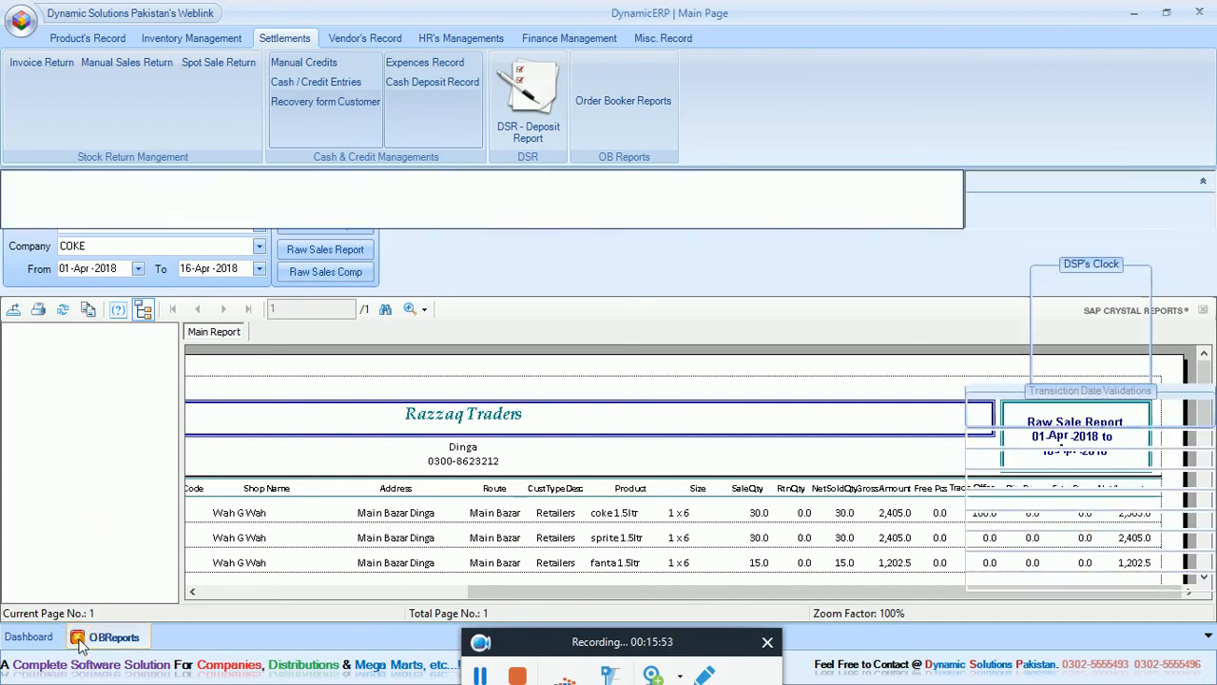
Open the customer activities reports and generate the sales invoices by invoice range and by customer and date for Cash/Counter Sale.
left_click(608, 96)
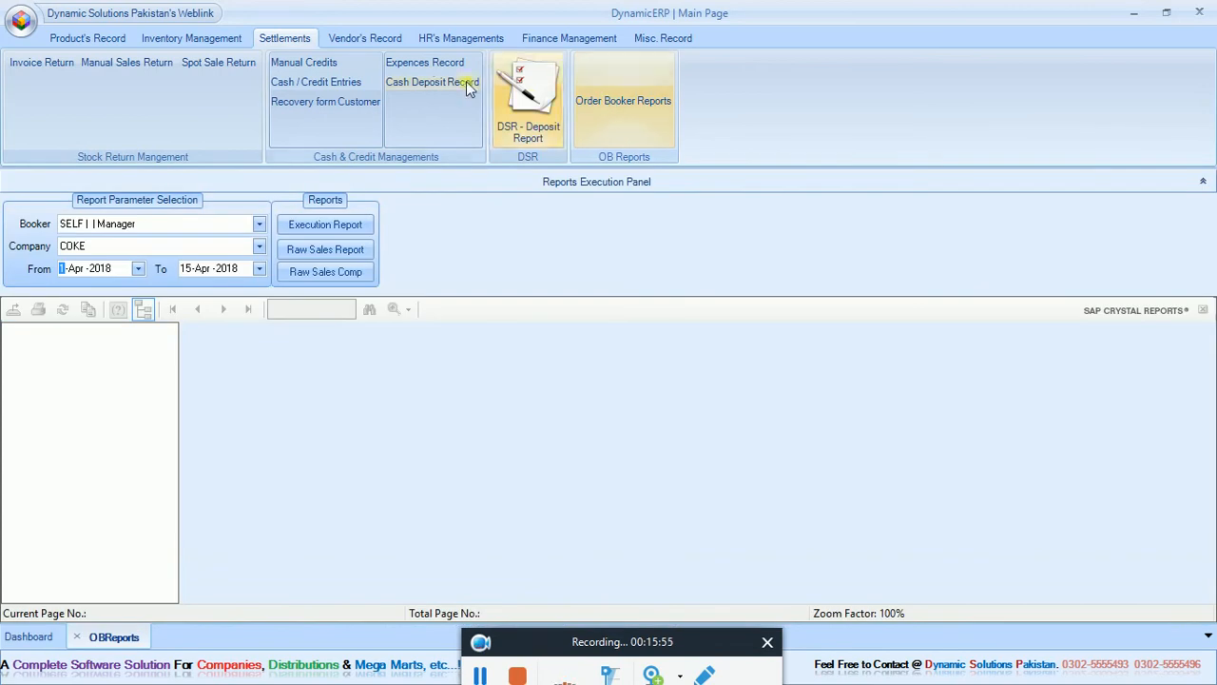
left_click(367, 40)
left_click(414, 118)
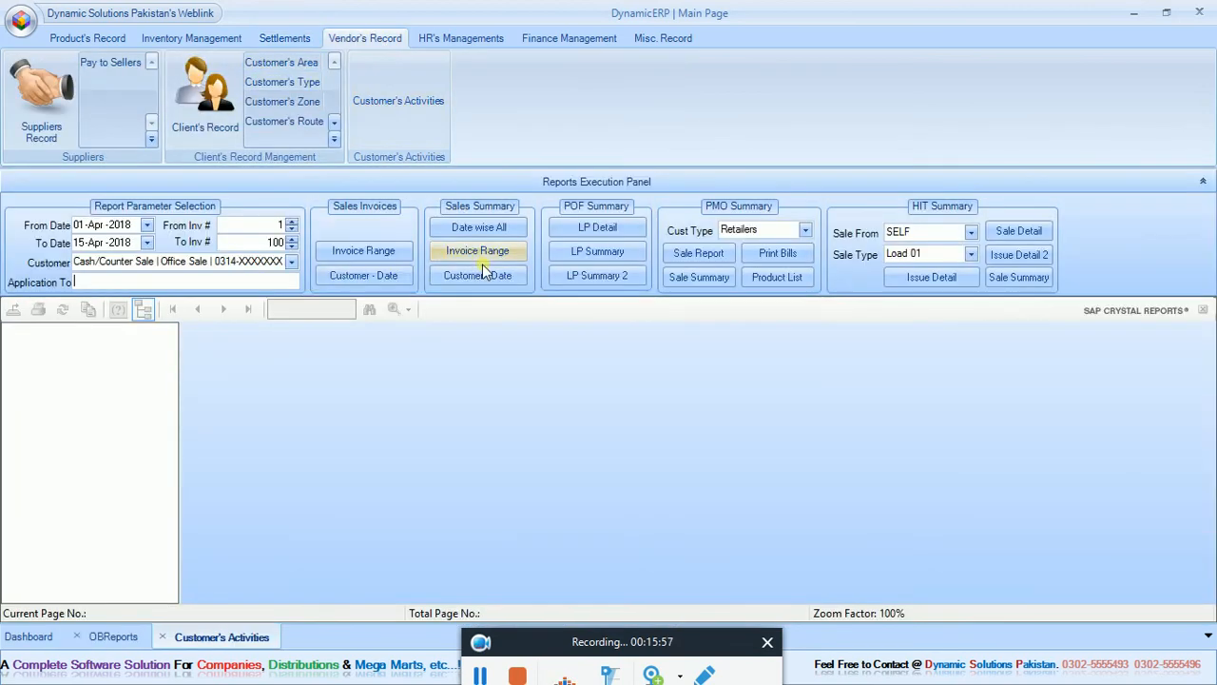
left_click(391, 250)
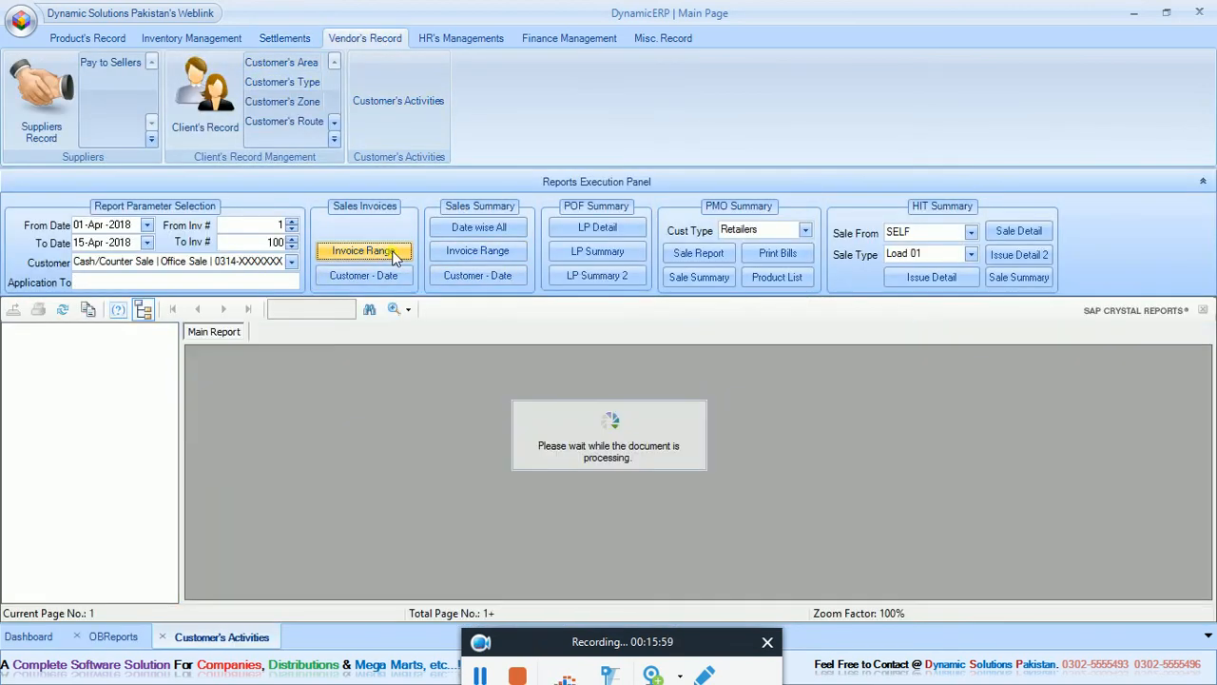
left_click(385, 274)
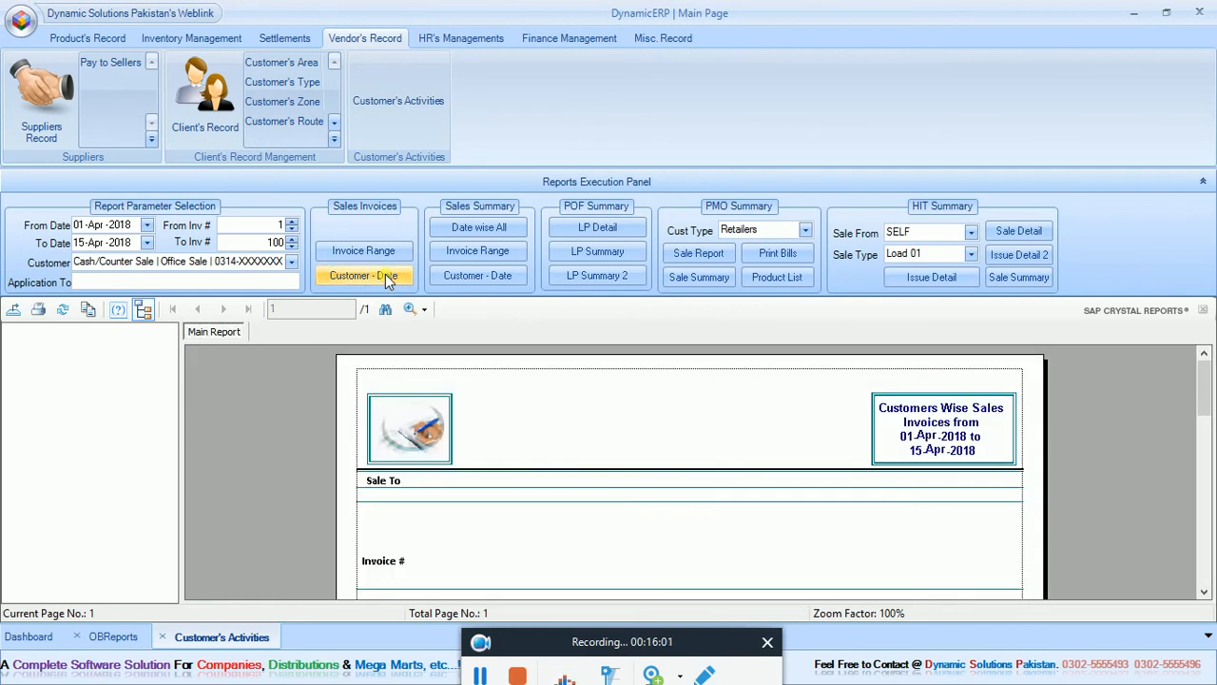
Generate and review the customer-date sales invoices and sales summary for Wah G Wah with the end date set to 16-Apr-2018.
left_click(292, 262)
left_click(268, 291)
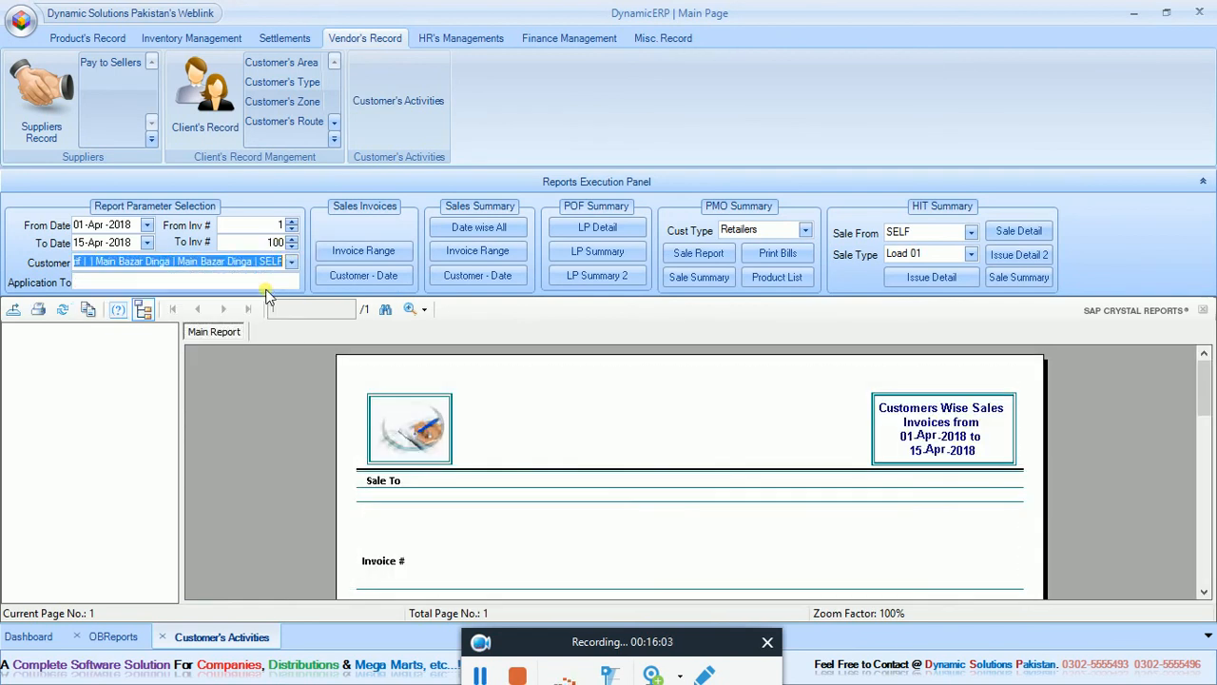
left_click(81, 242)
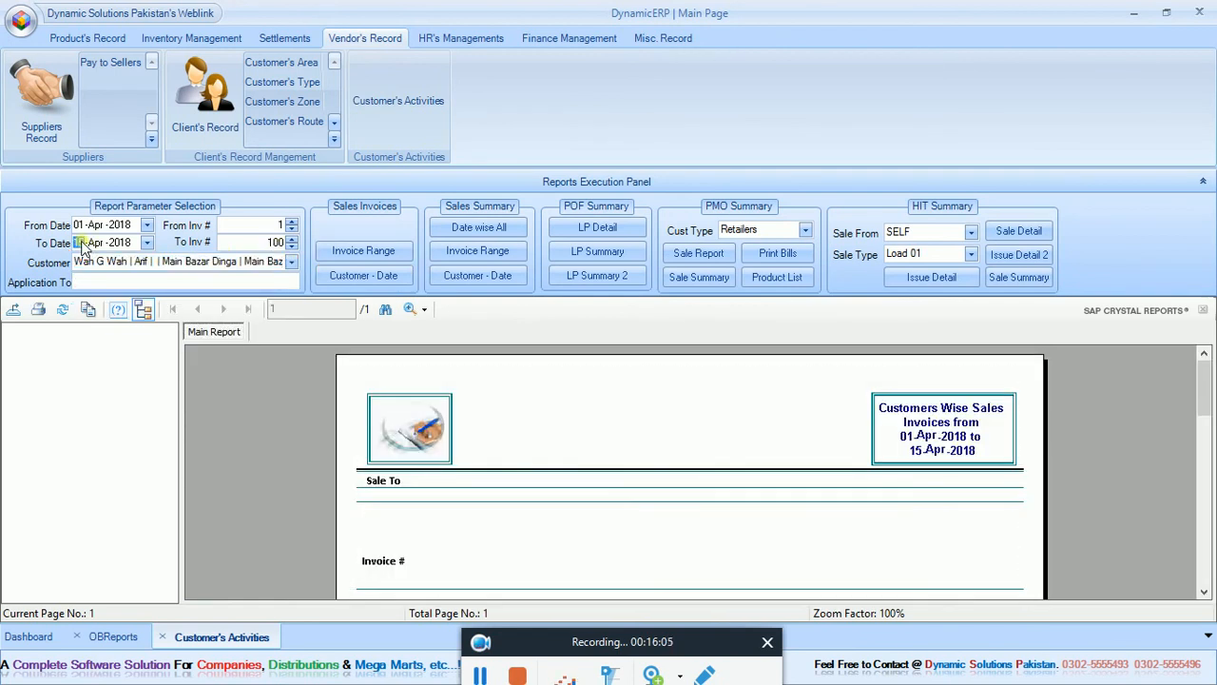
type("16")
left_click(363, 274)
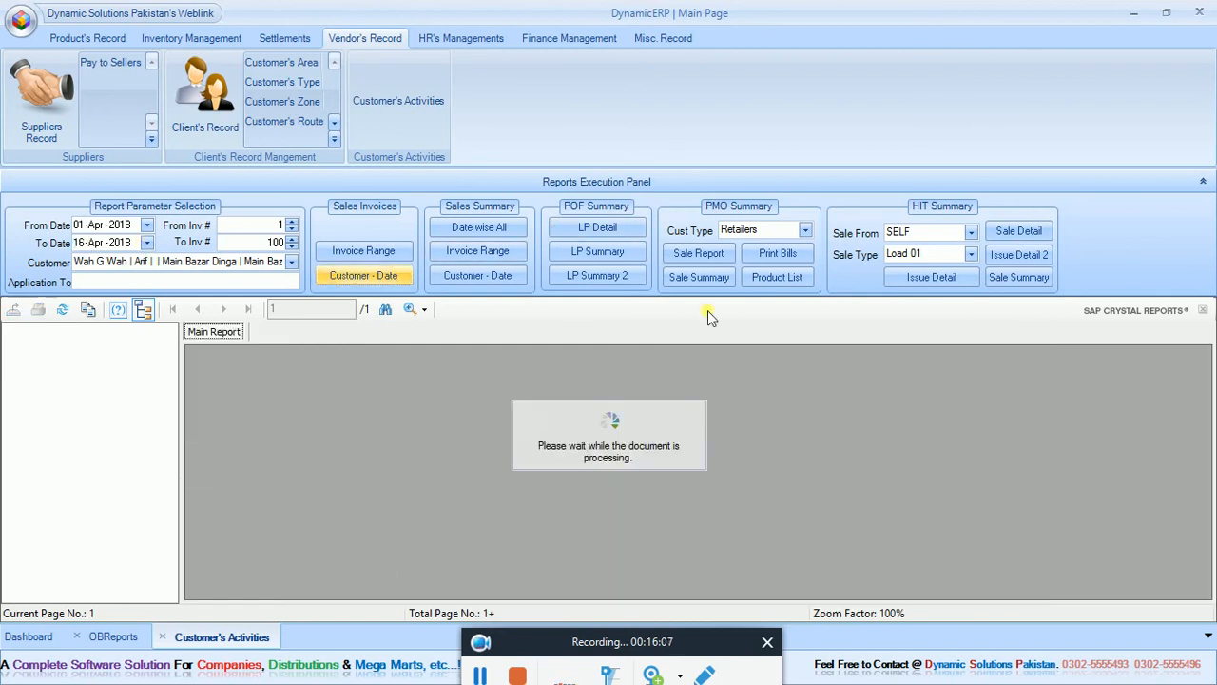
left_click_drag(1214, 380, 1213, 407)
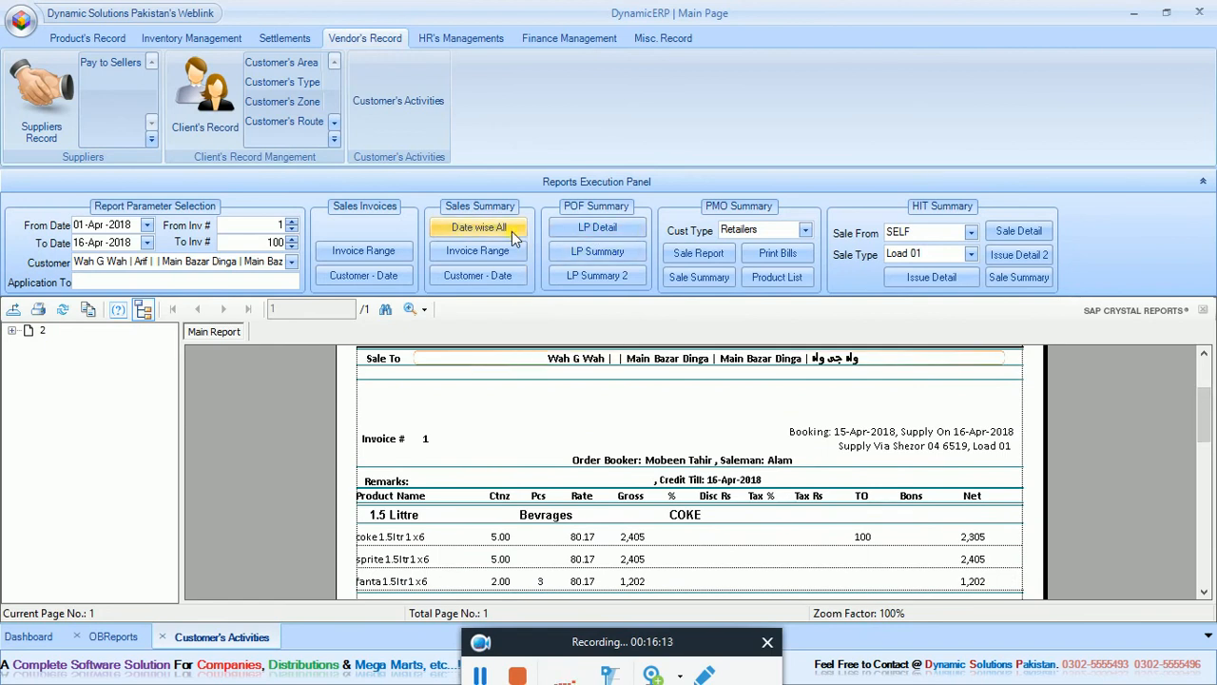
left_click(497, 276)
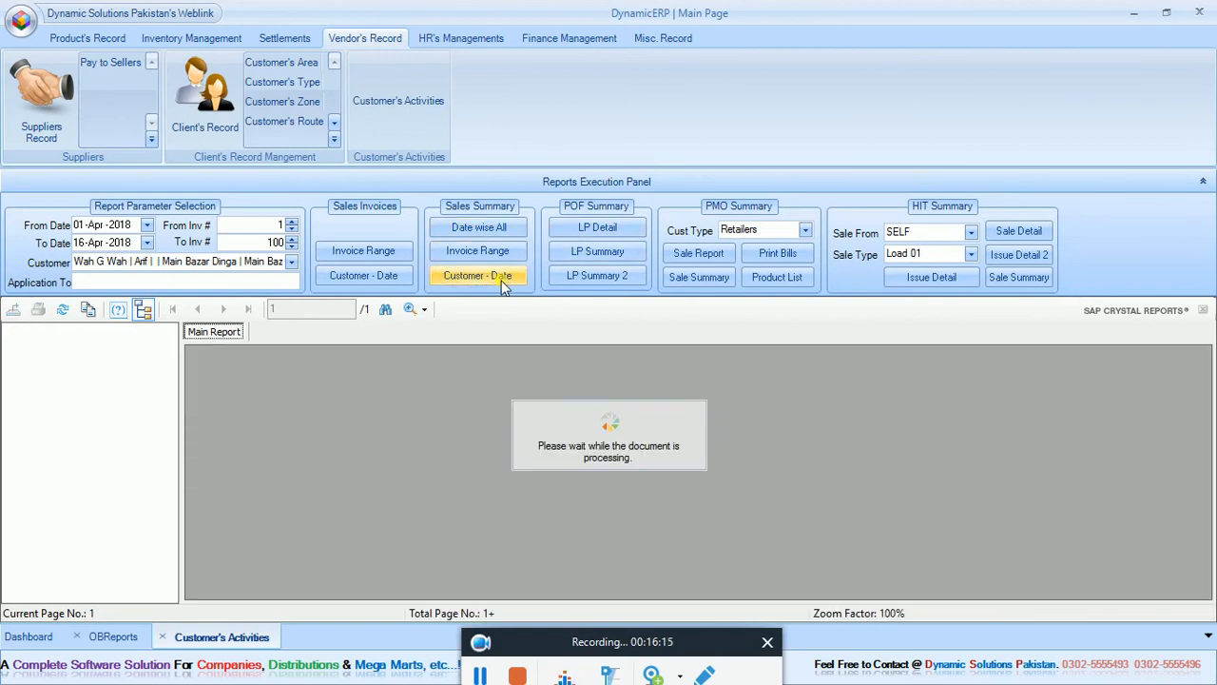
scroll(1201, 390, "down", 2)
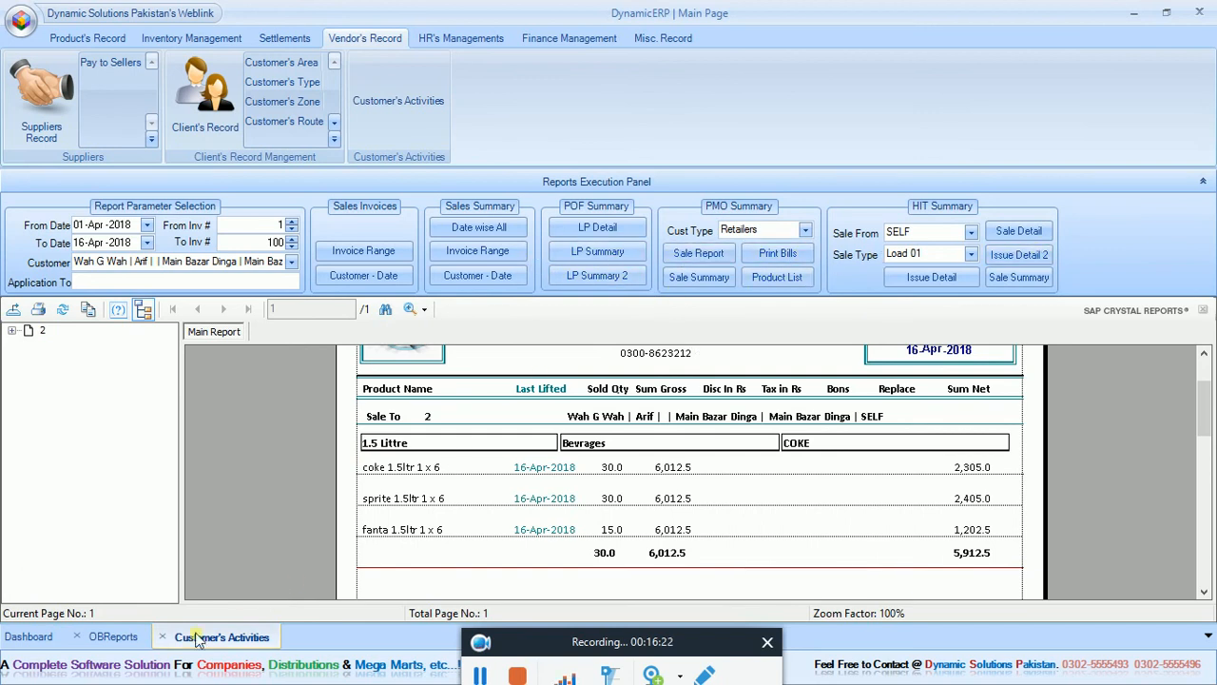
Close the open reports and generate the printable current-month customer ledger for Wah G Wah.
left_click(106, 641)
left_click(77, 637)
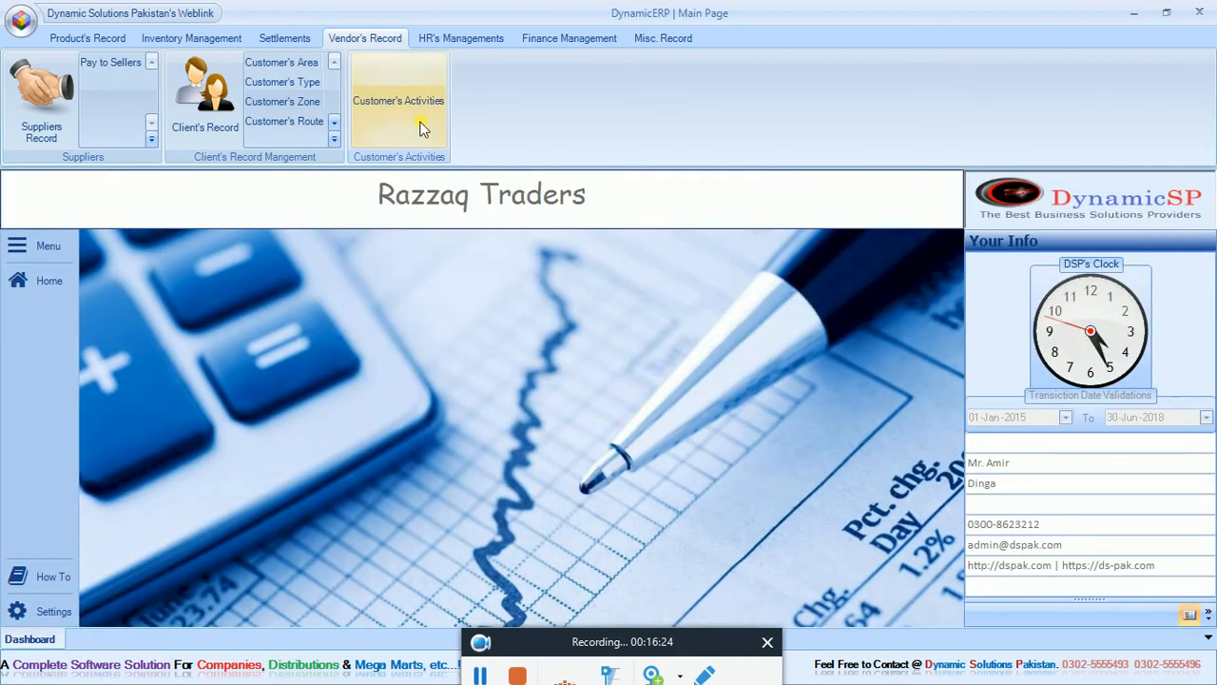
left_click(454, 42)
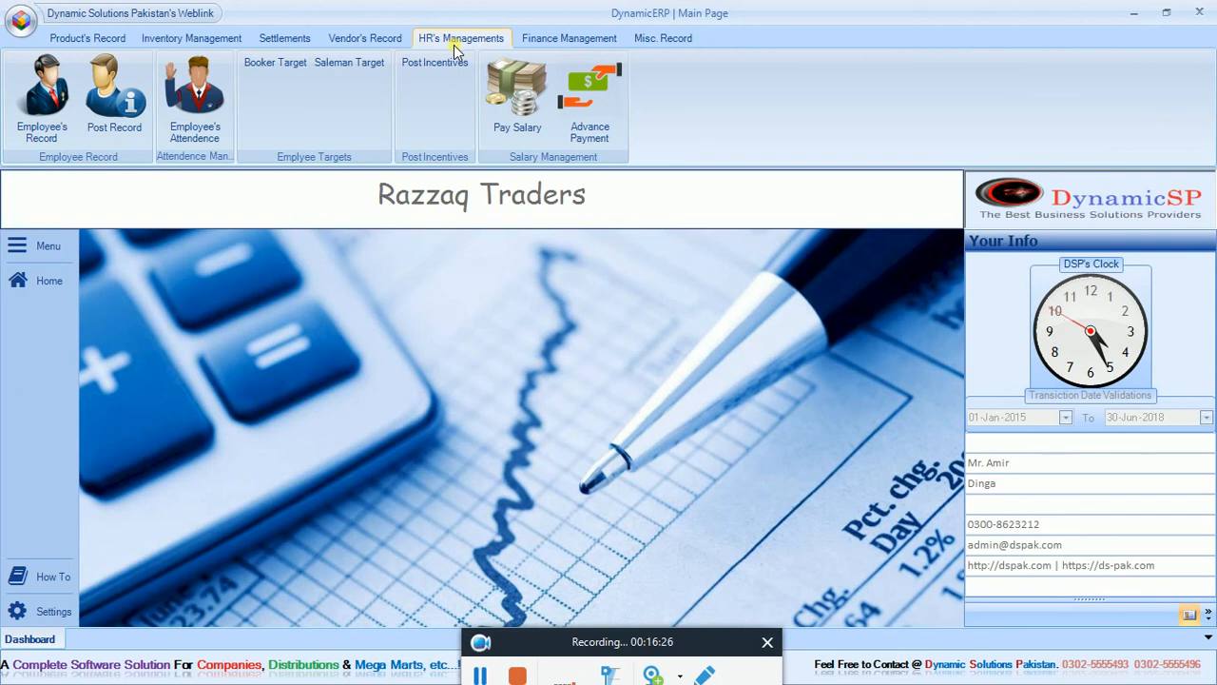
left_click(547, 40)
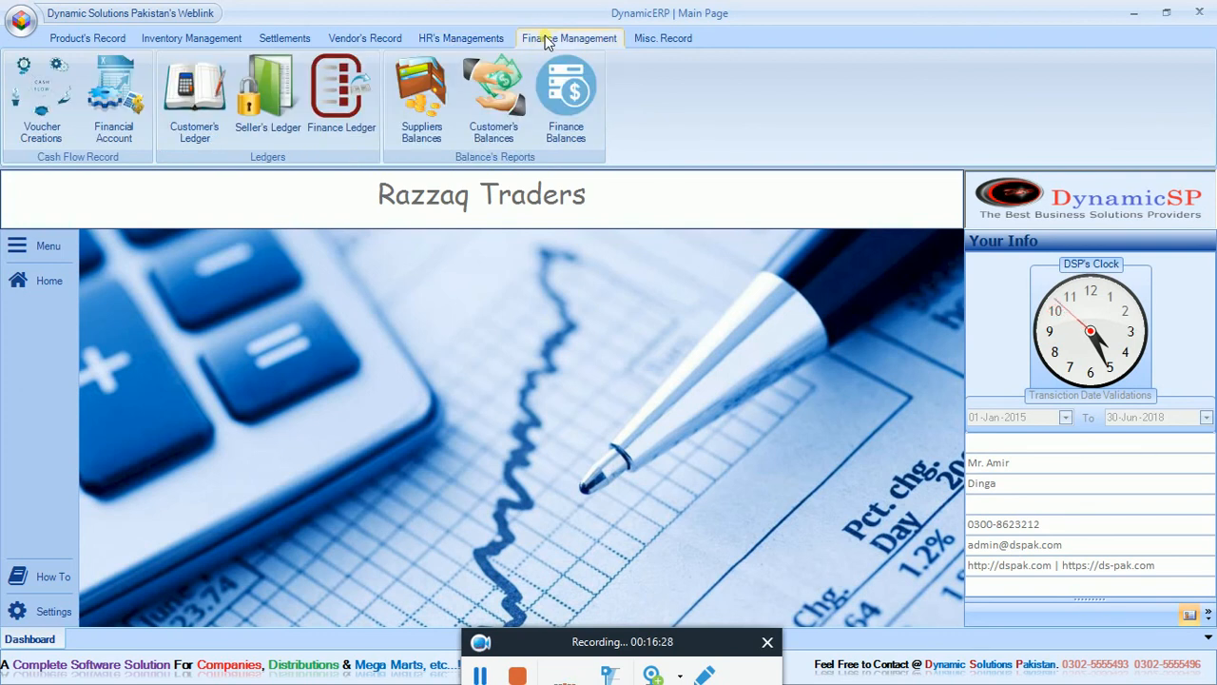
left_click(180, 109)
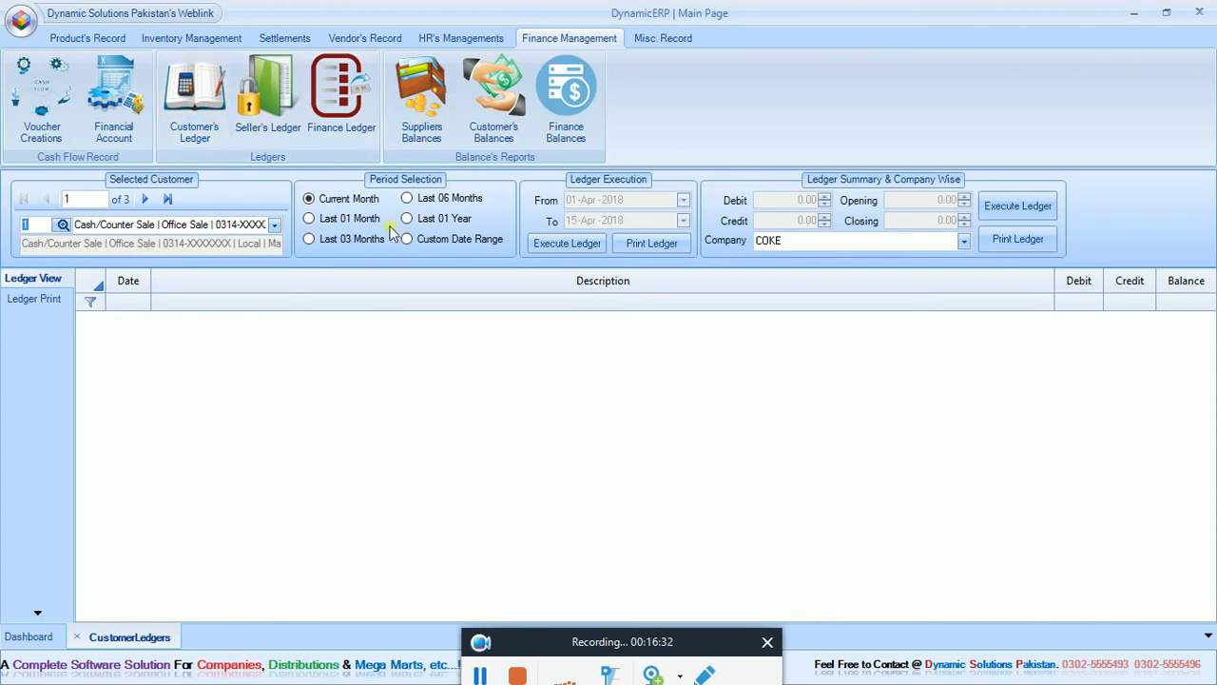
left_click(274, 225)
left_click(219, 243)
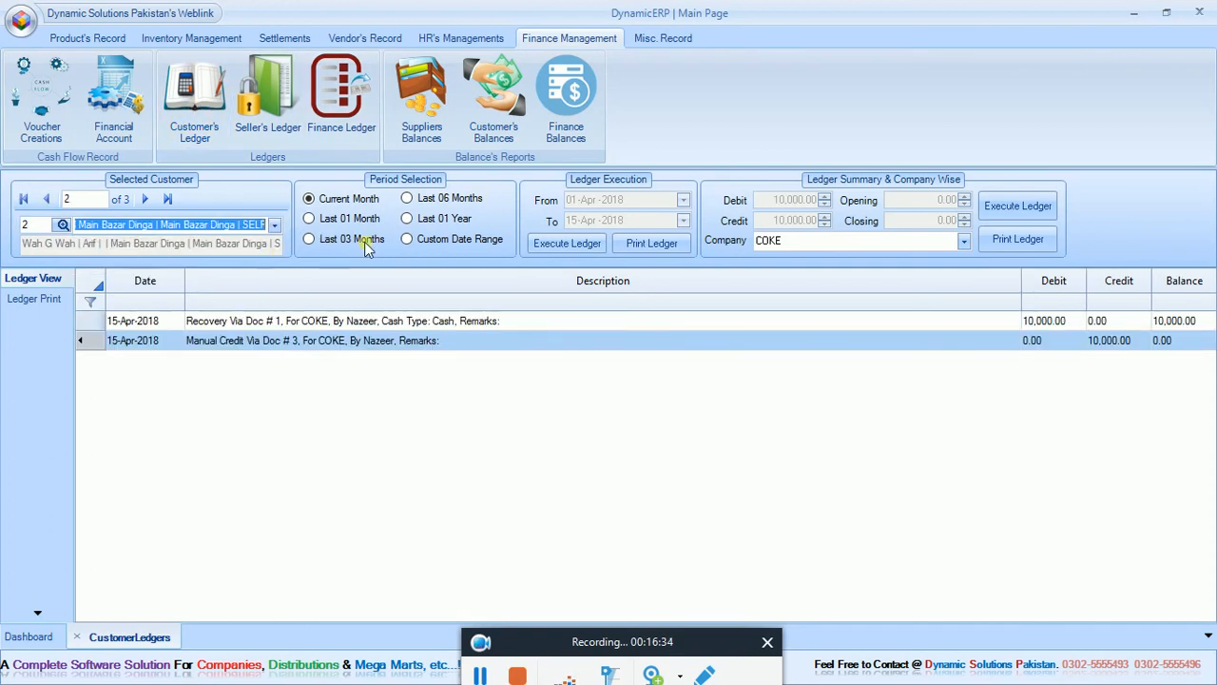
left_click(667, 244)
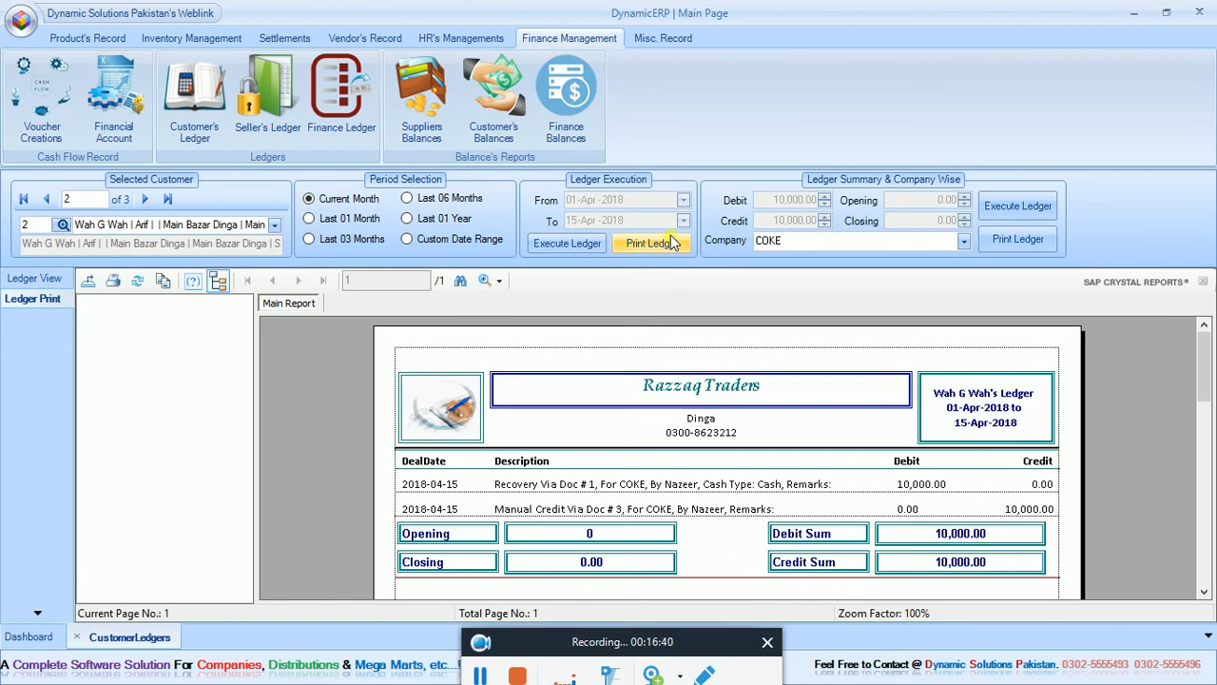
Open the seller's ledger, and generate the printable current-month finance ledger for Cash in Hand.
left_click(285, 129)
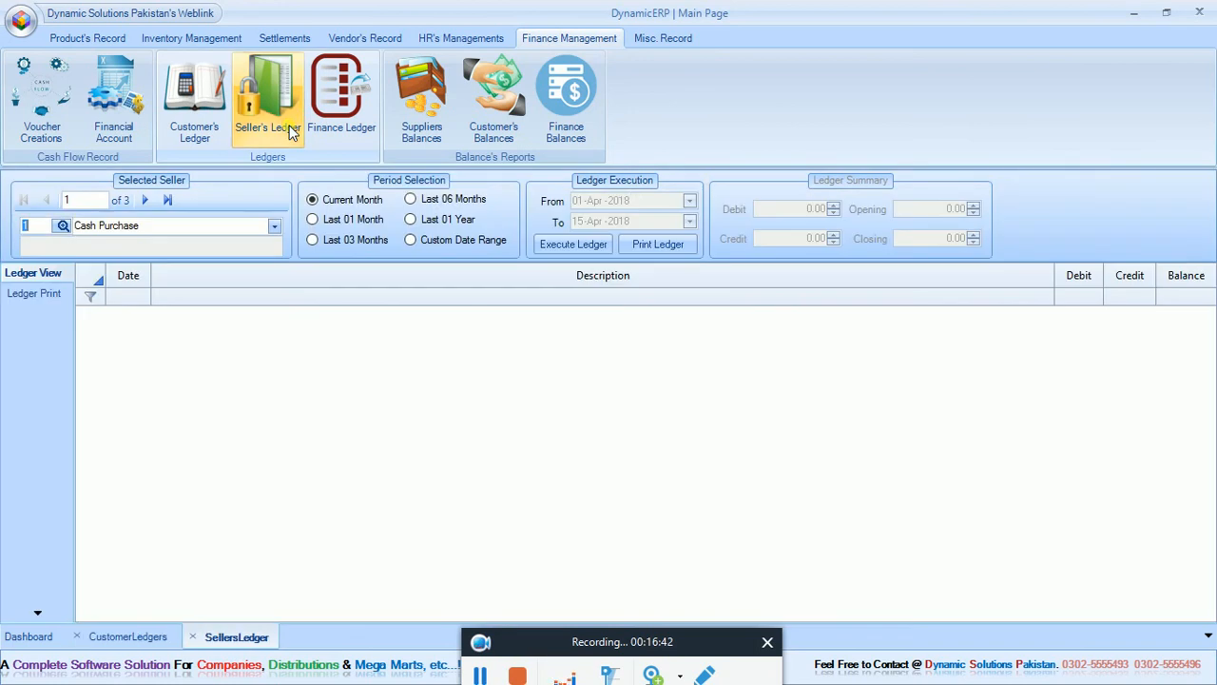
left_click(343, 103)
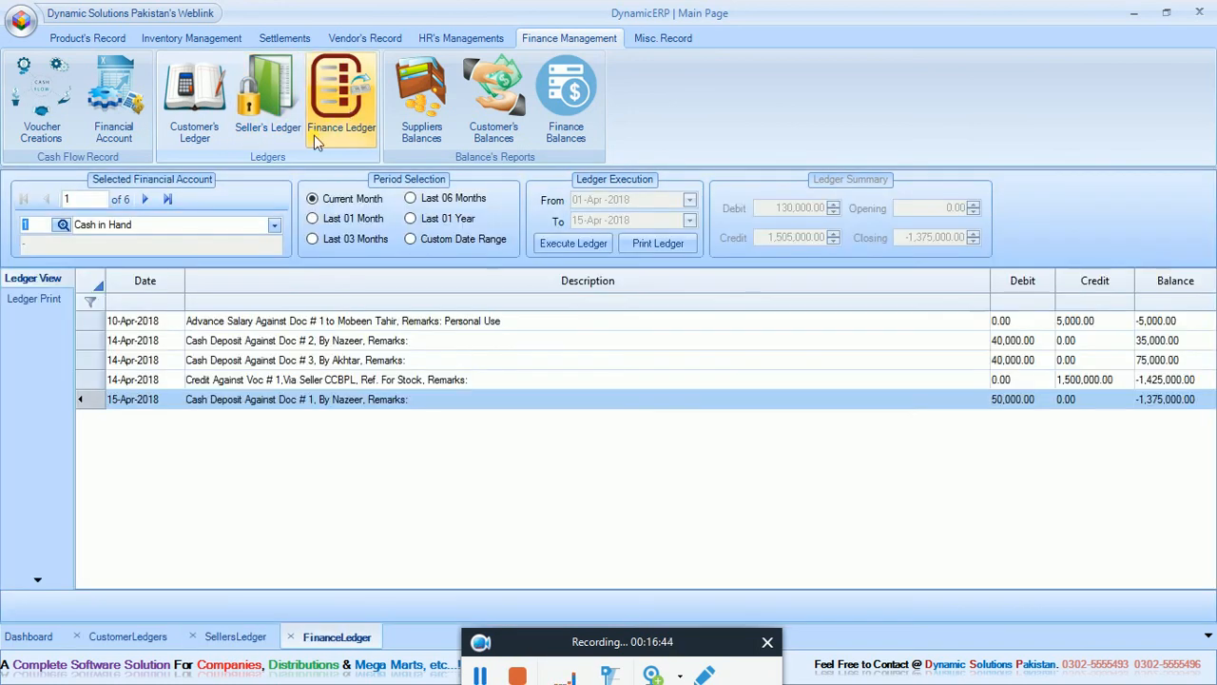
left_click(656, 244)
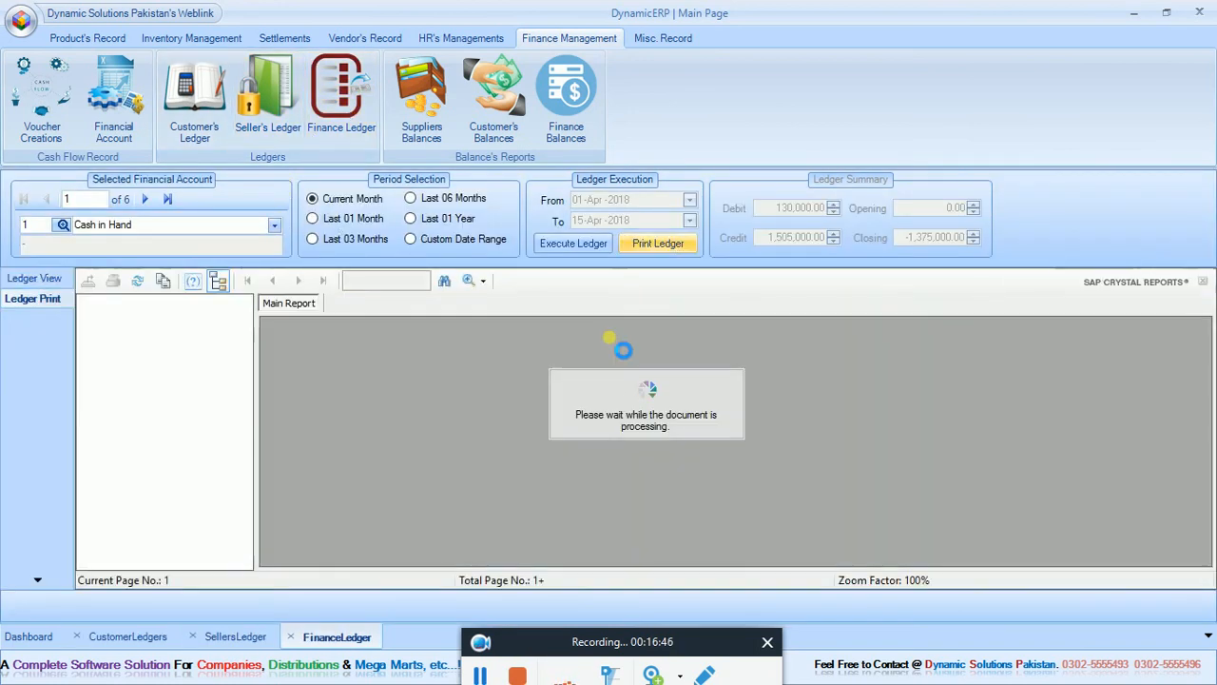
left_click(78, 636)
left_click(78, 636)
left_click(78, 636)
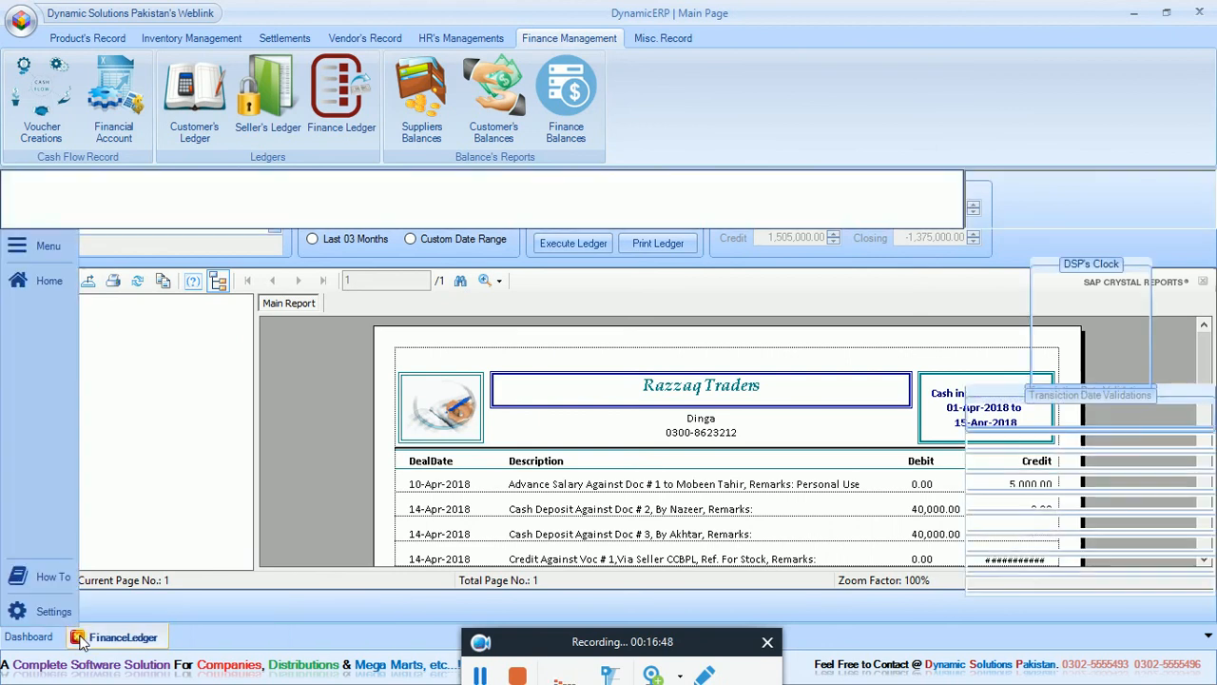
View the invoices headers record and the warehouse and van records, closing each one after review.
left_click(665, 40)
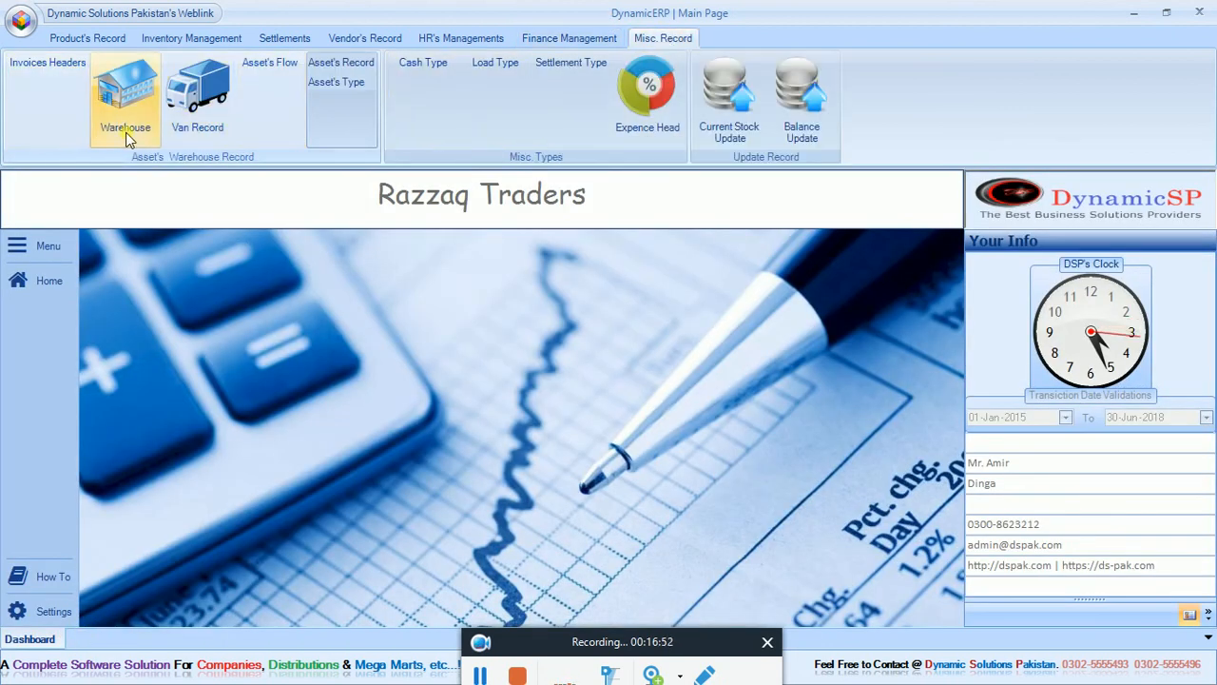
left_click(80, 123)
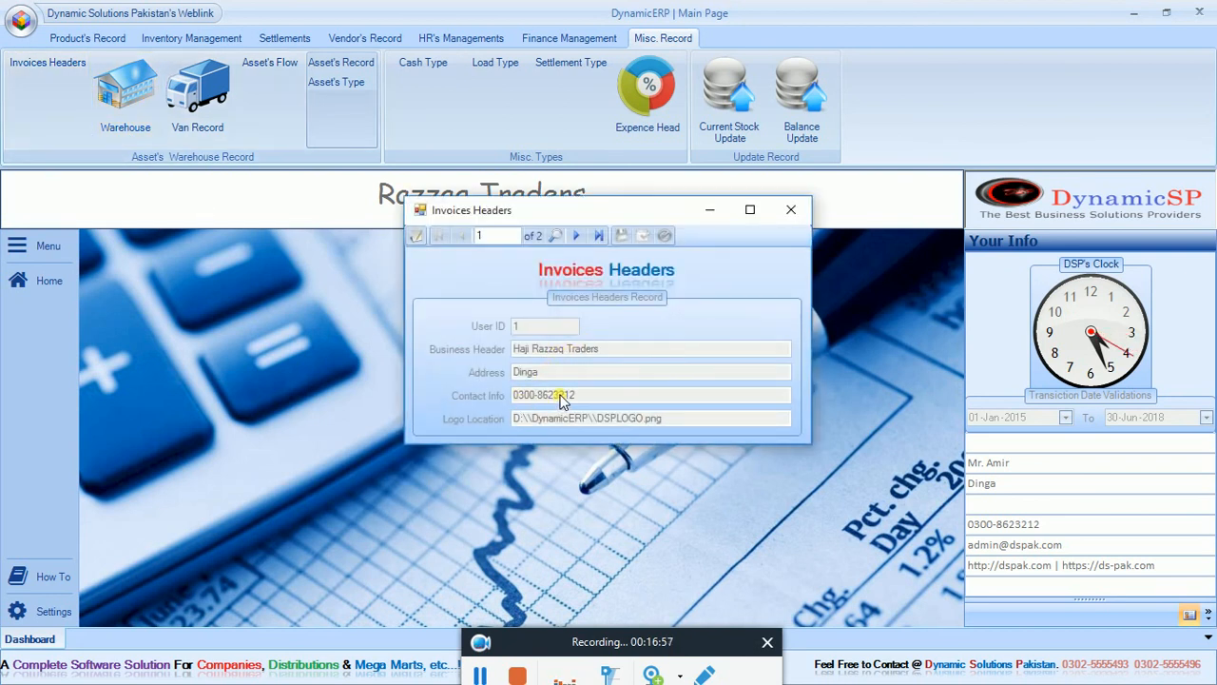
left_click(791, 210)
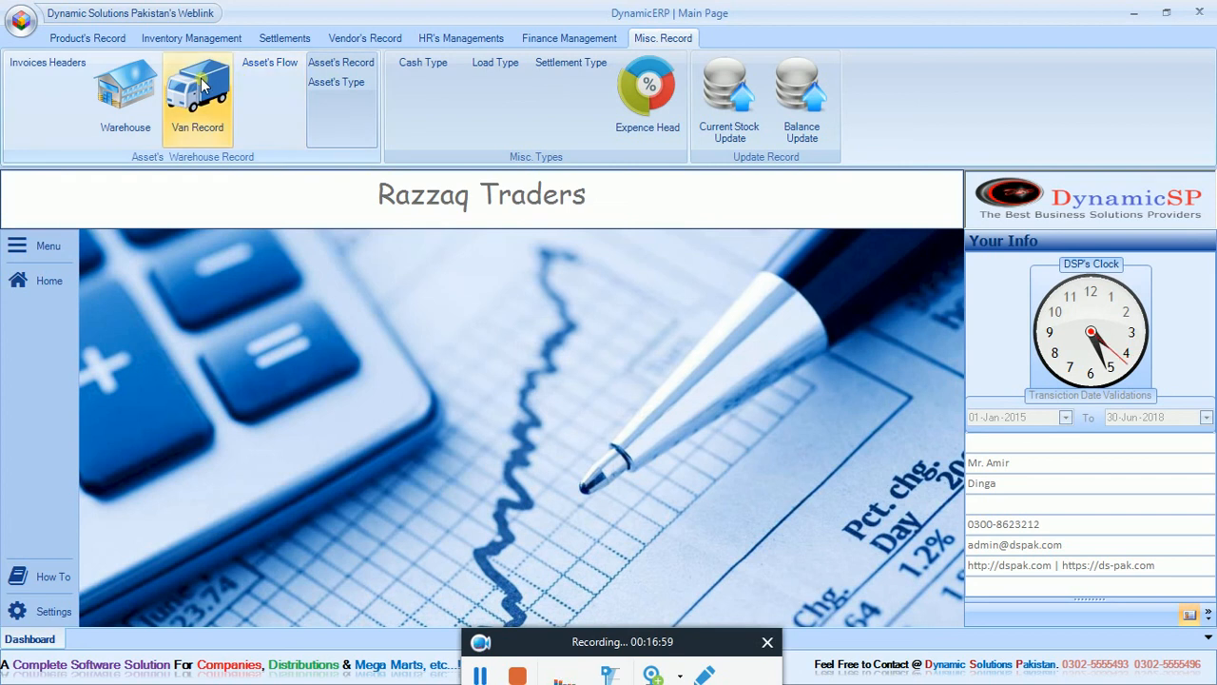
left_click(198, 91)
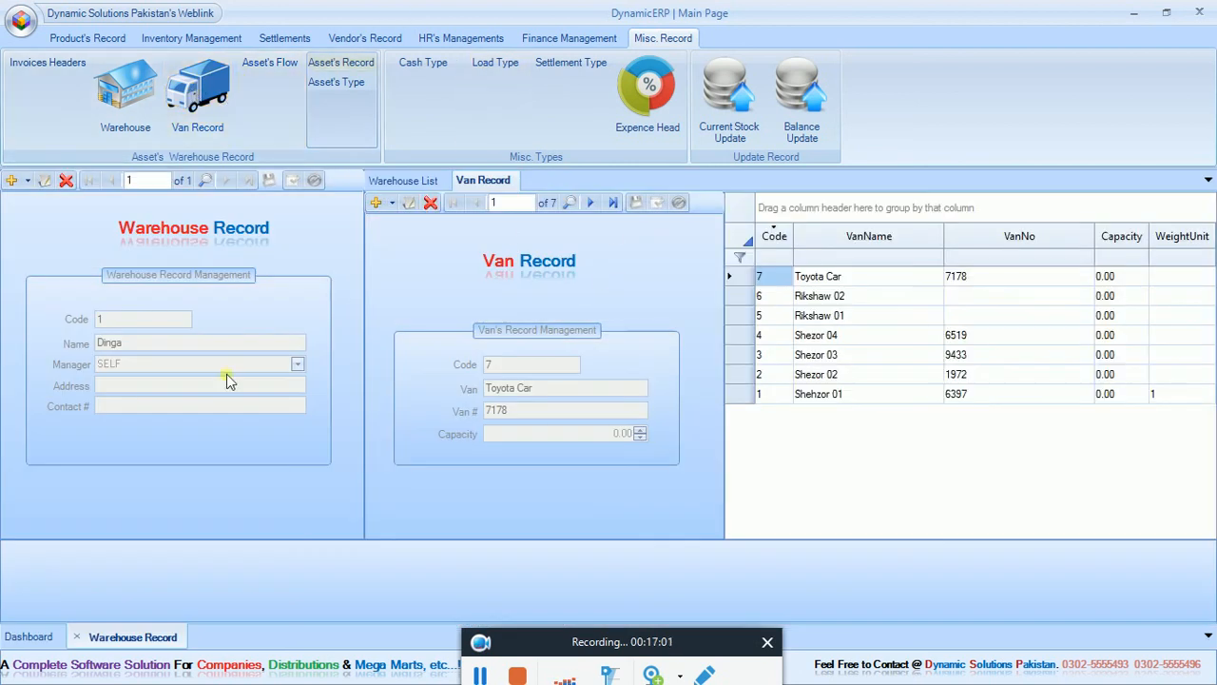
left_click(77, 636)
Open the asset flow screen and examine the asset in/out records, the asset record form and the asset types.
left_click(274, 100)
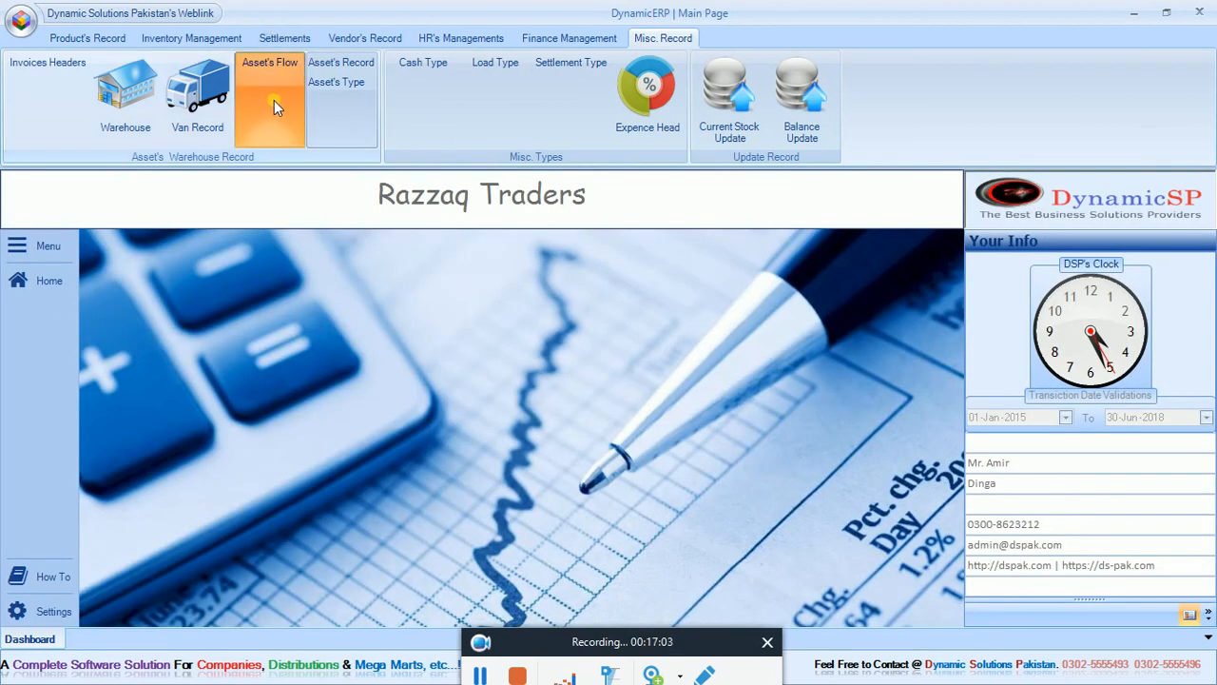
left_click(505, 181)
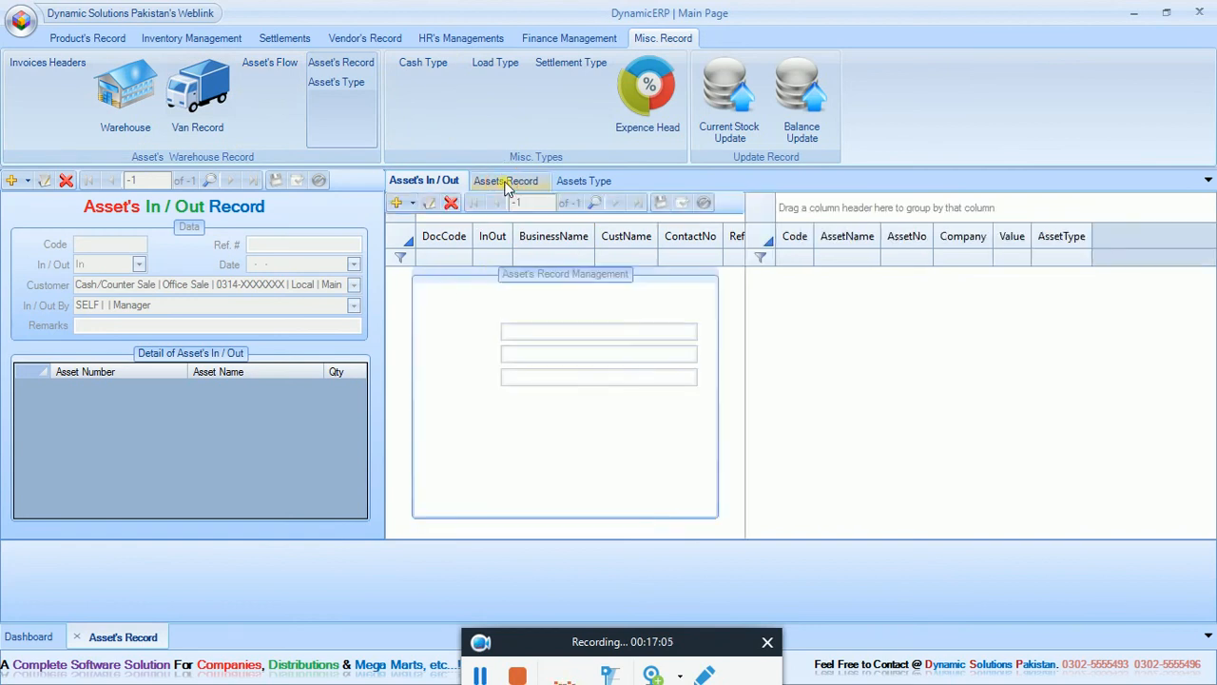
left_click(571, 181)
left_click(507, 181)
left_click(426, 182)
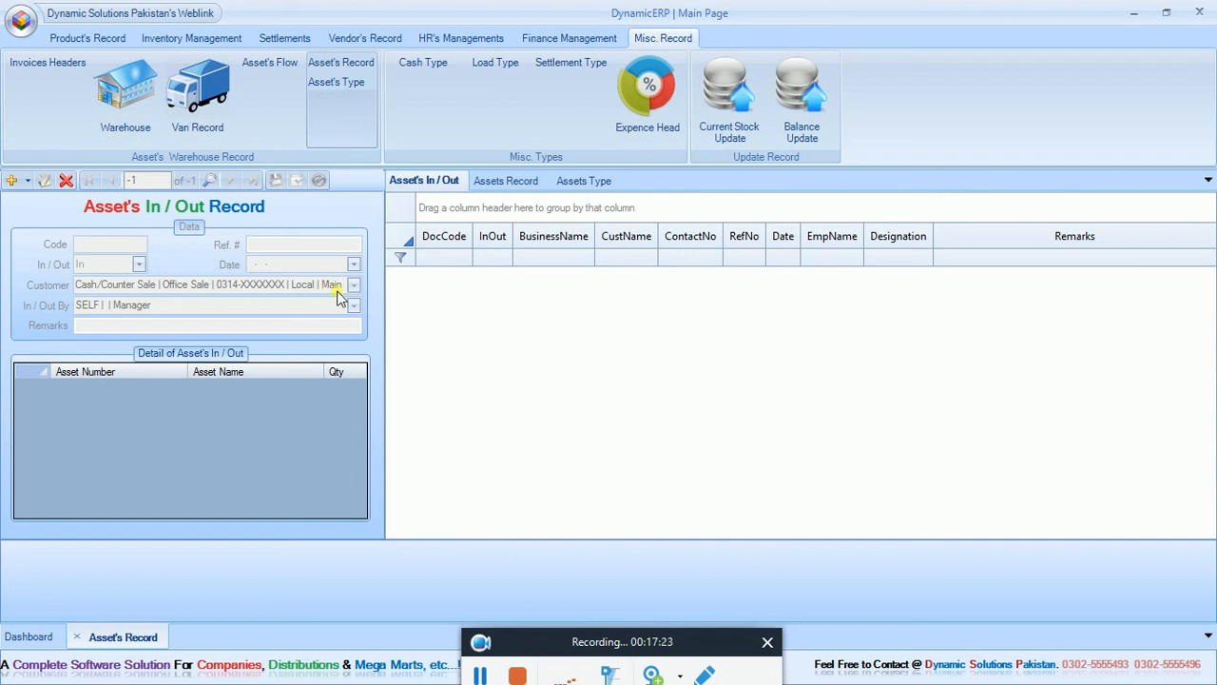
left_click(521, 183)
left_click(583, 181)
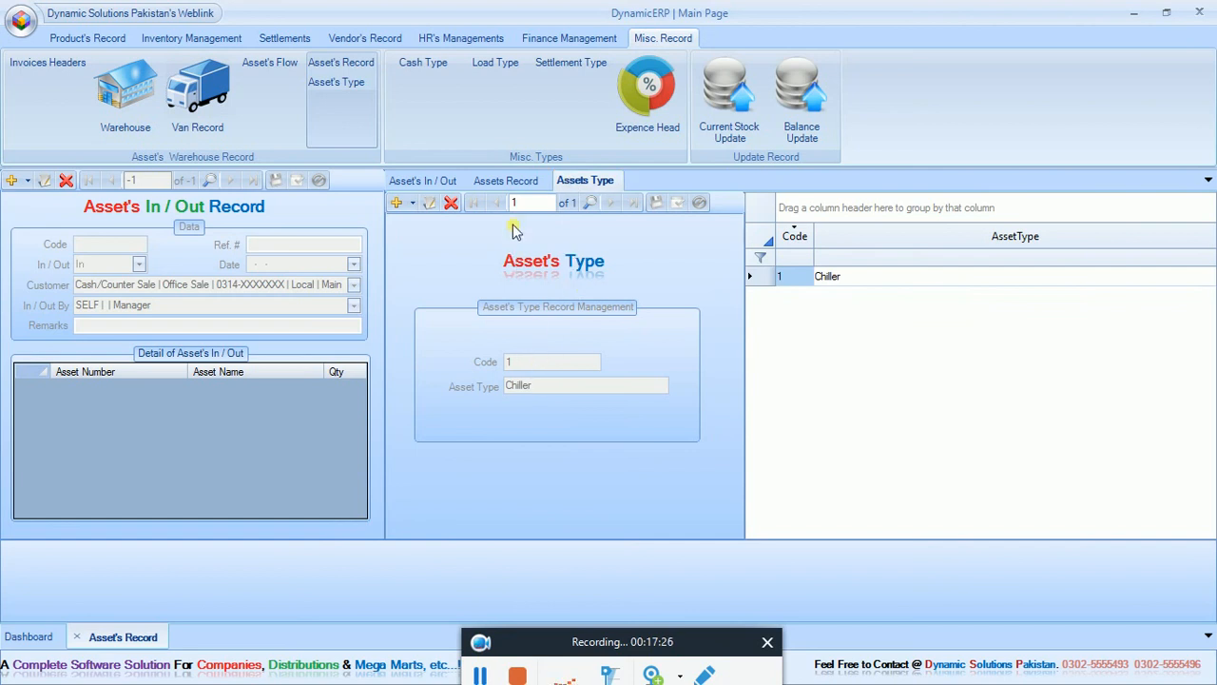
left_click(513, 183)
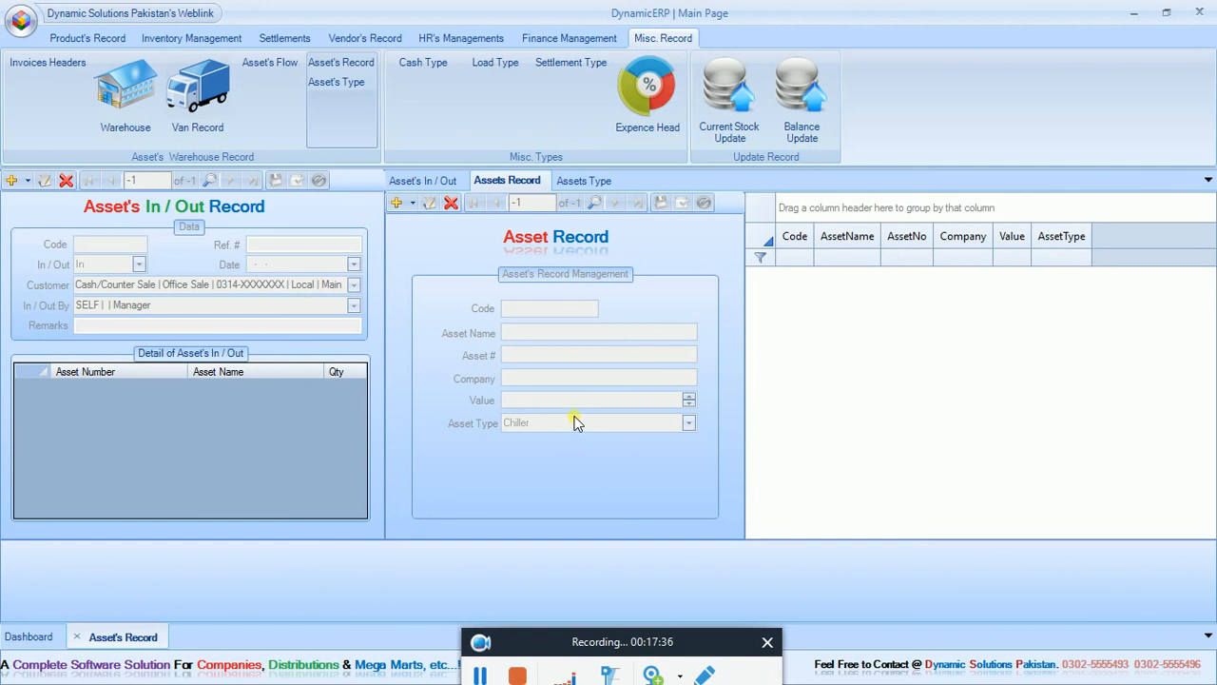
left_click(418, 181)
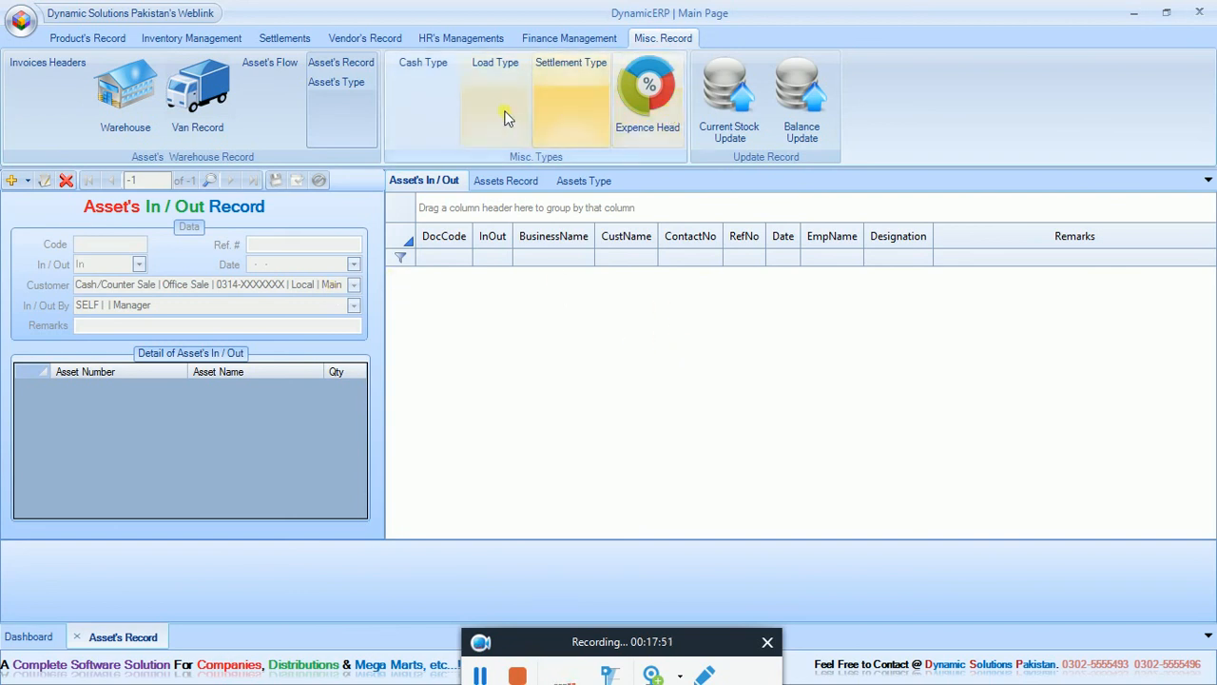
Review the cash types Cash, Bank Transfer and SPL Discount, plus the load types and expense heads, and close the open records.
left_click(447, 112)
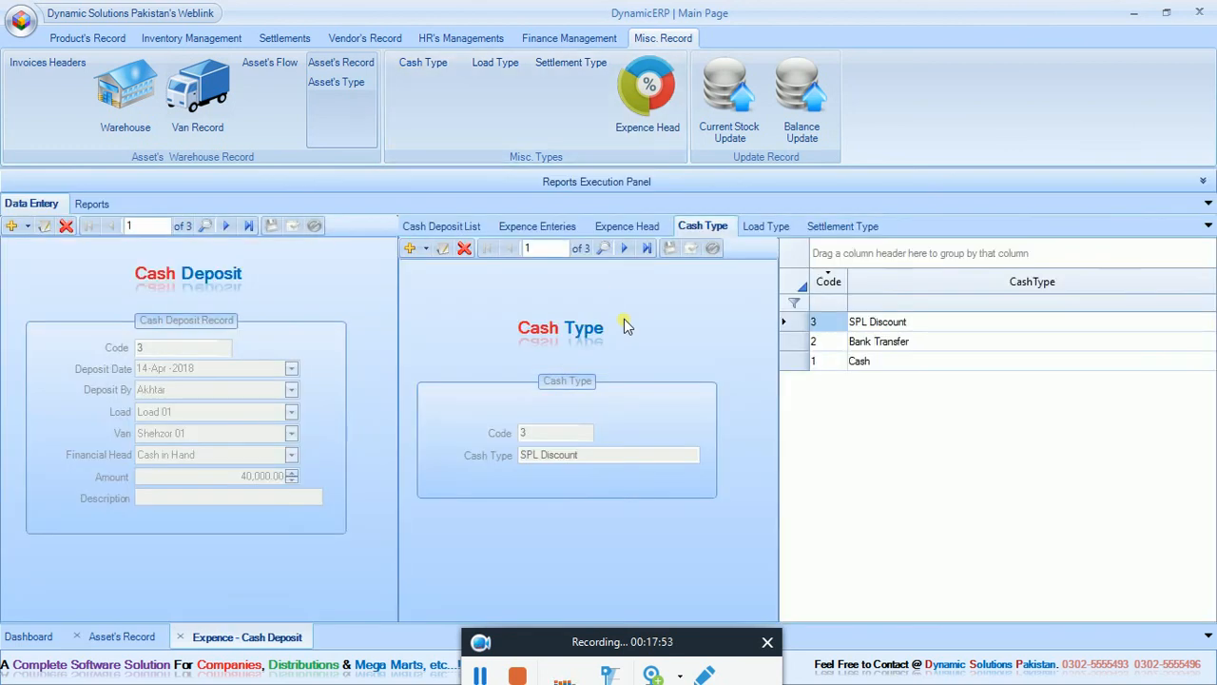
left_click(892, 358)
left_click(892, 343)
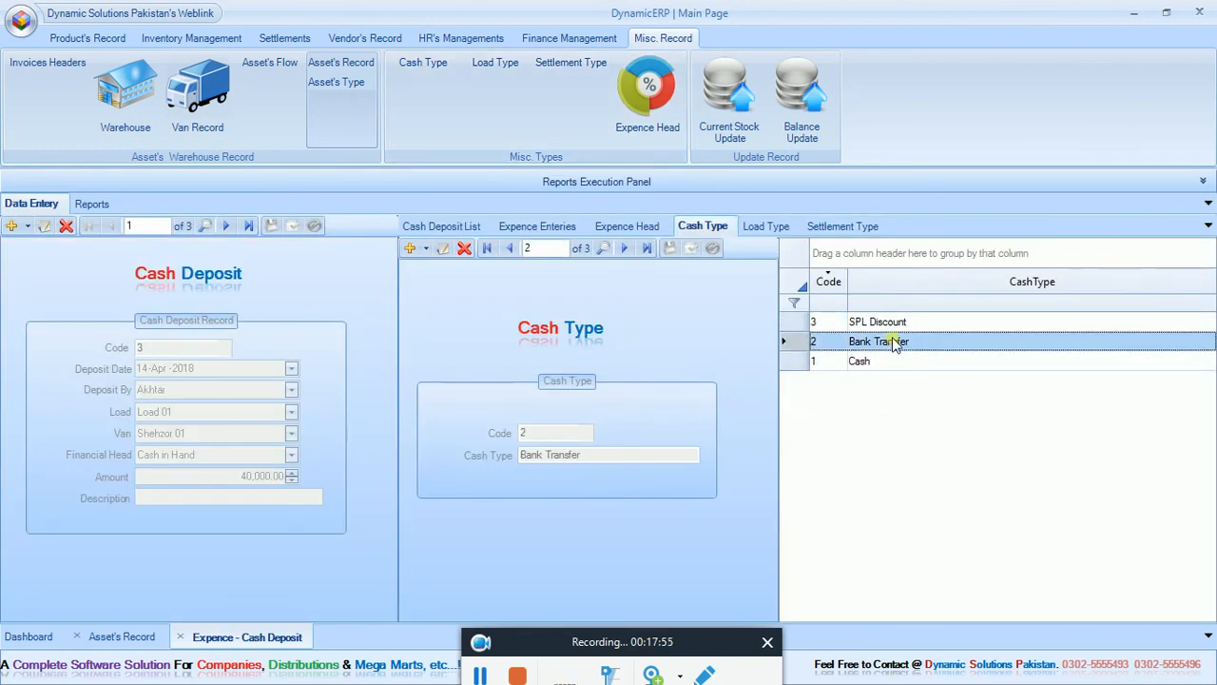
left_click(889, 323)
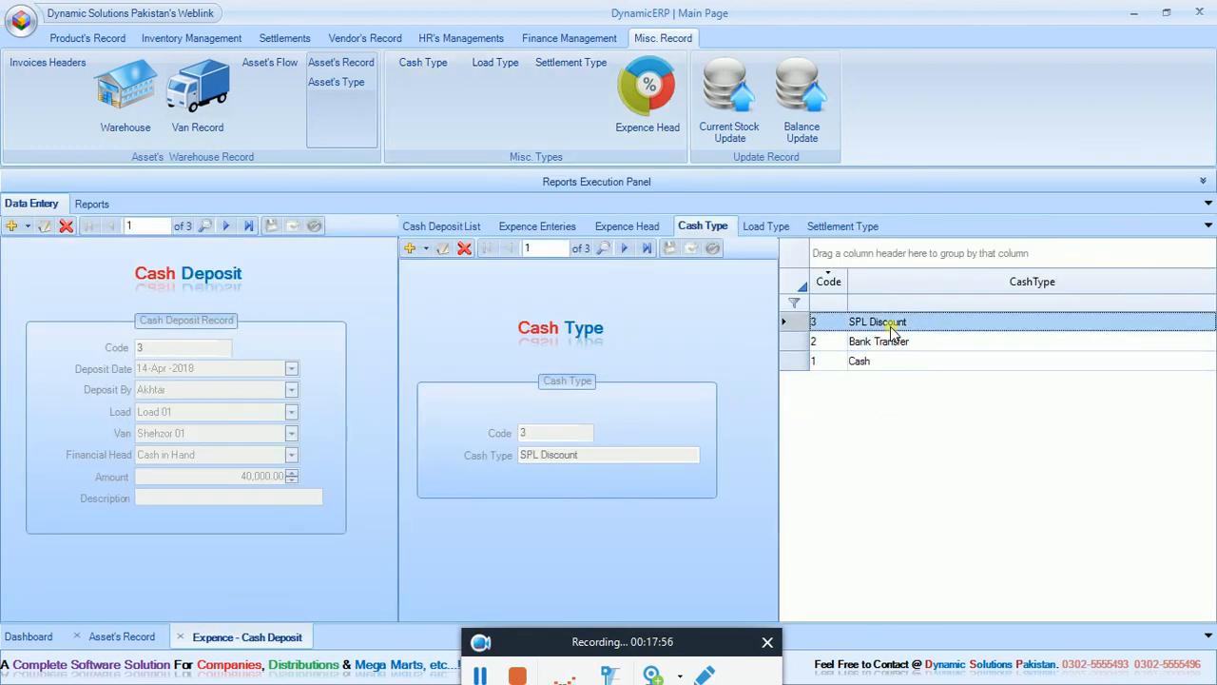
left_click(759, 230)
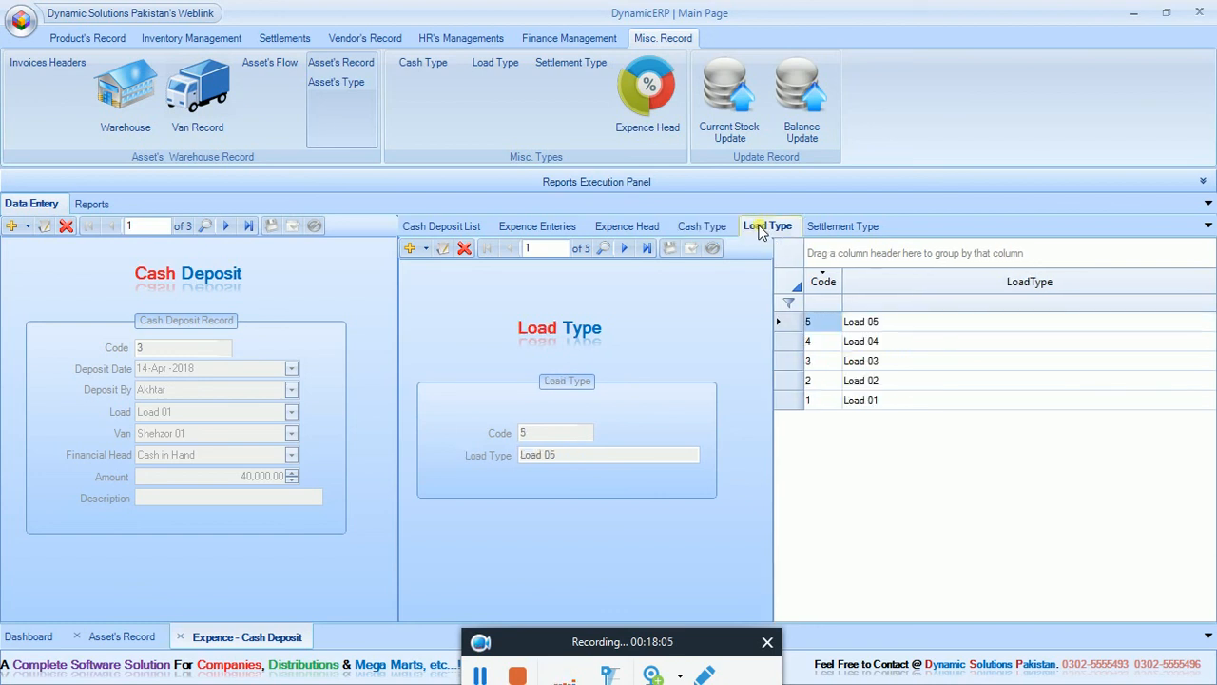
left_click(645, 228)
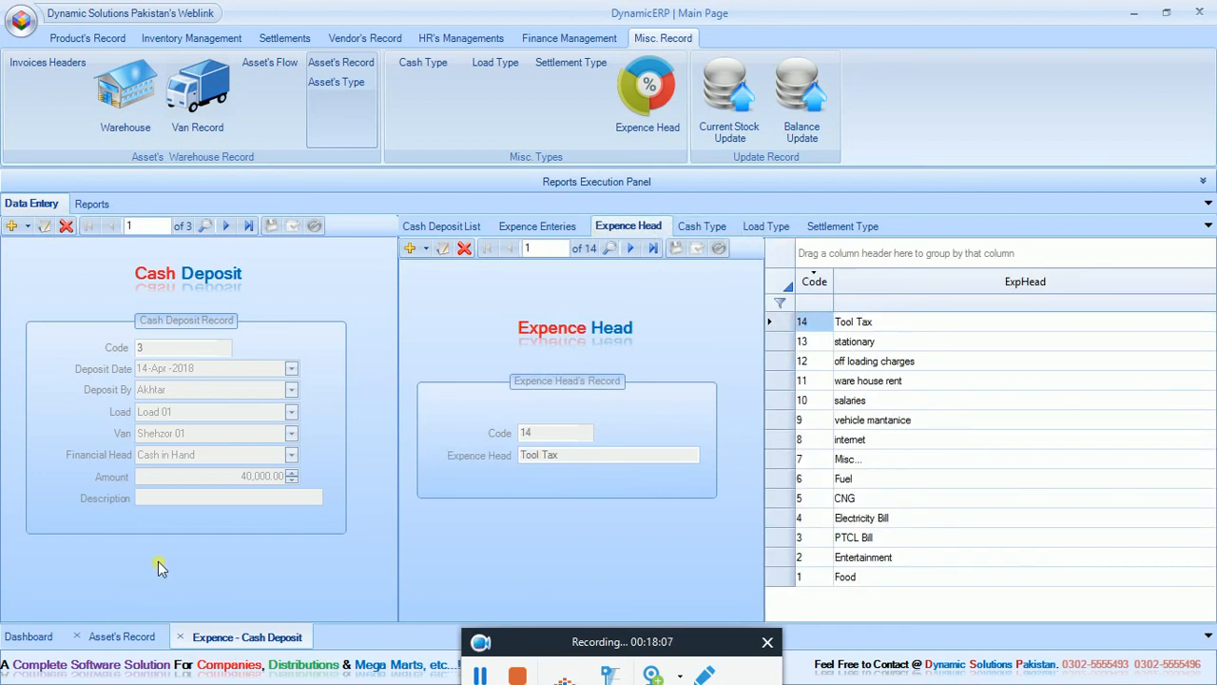
left_click(82, 637)
left_click(77, 641)
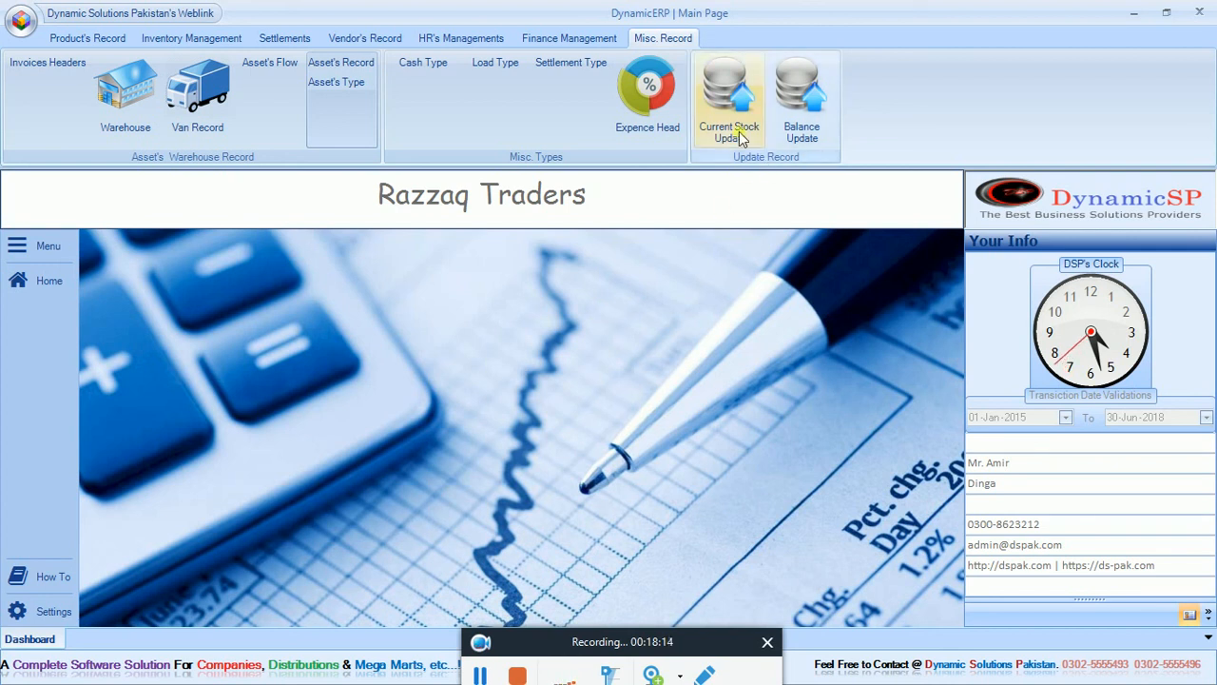
Update the current stock and the customers' balances, confirming both updates.
left_click(728, 95)
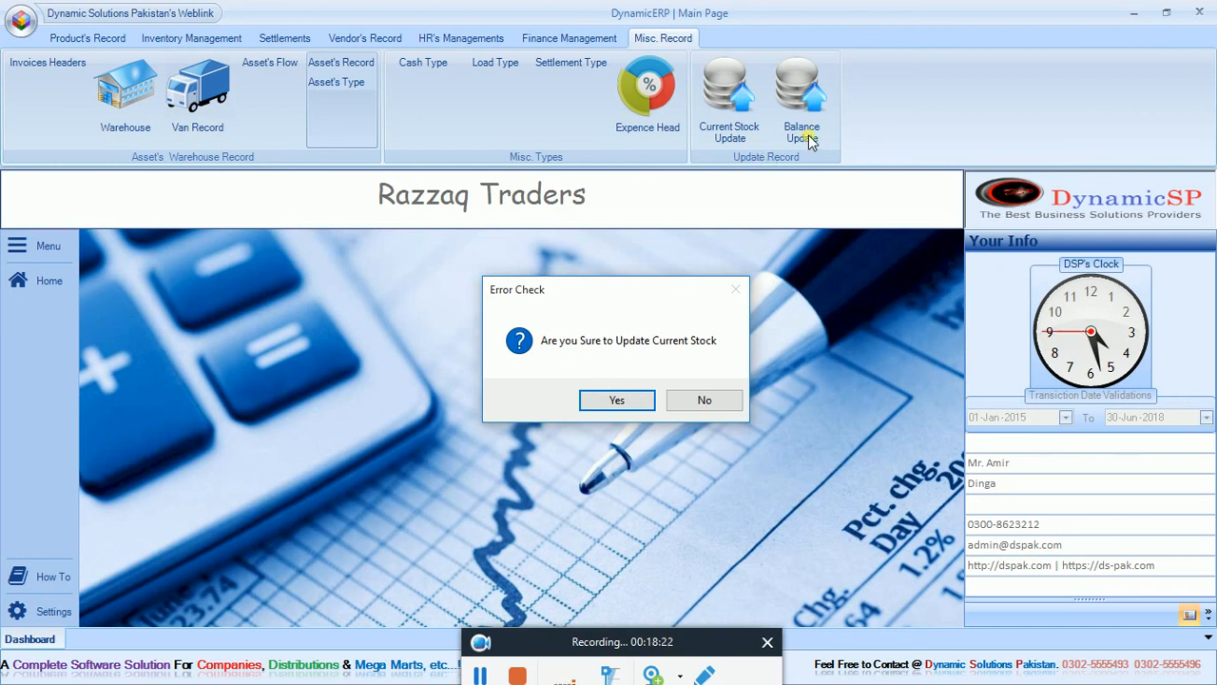
left_click(621, 403)
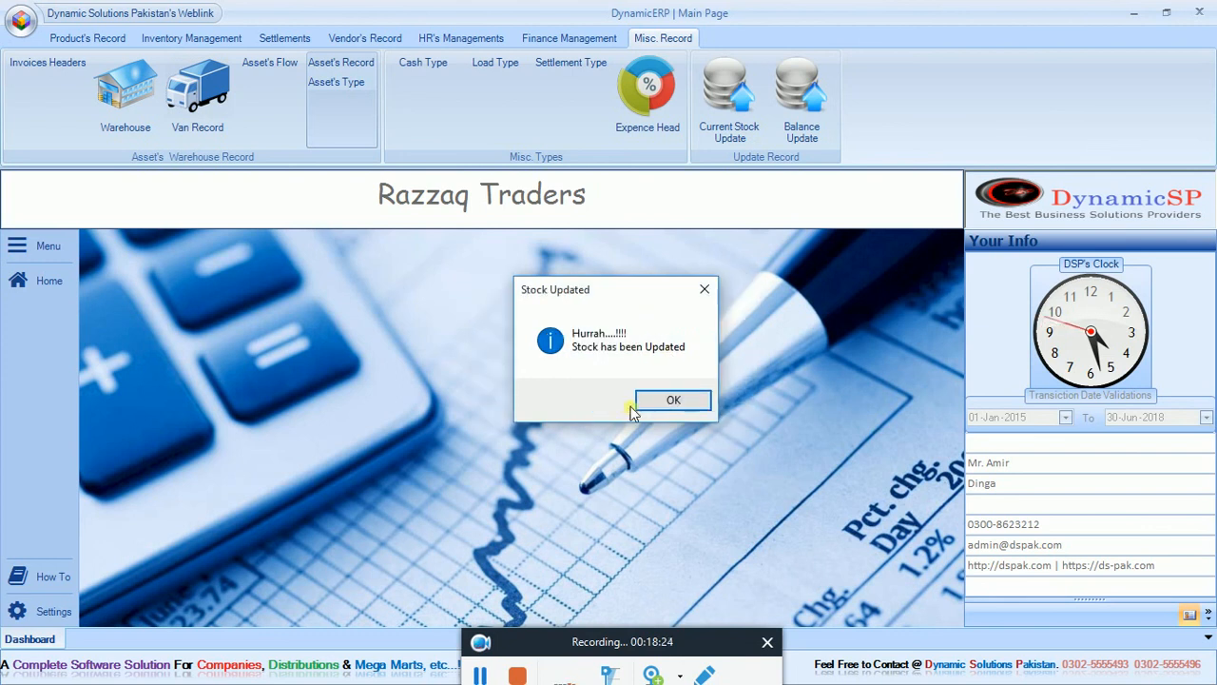
left_click(643, 403)
left_click(802, 93)
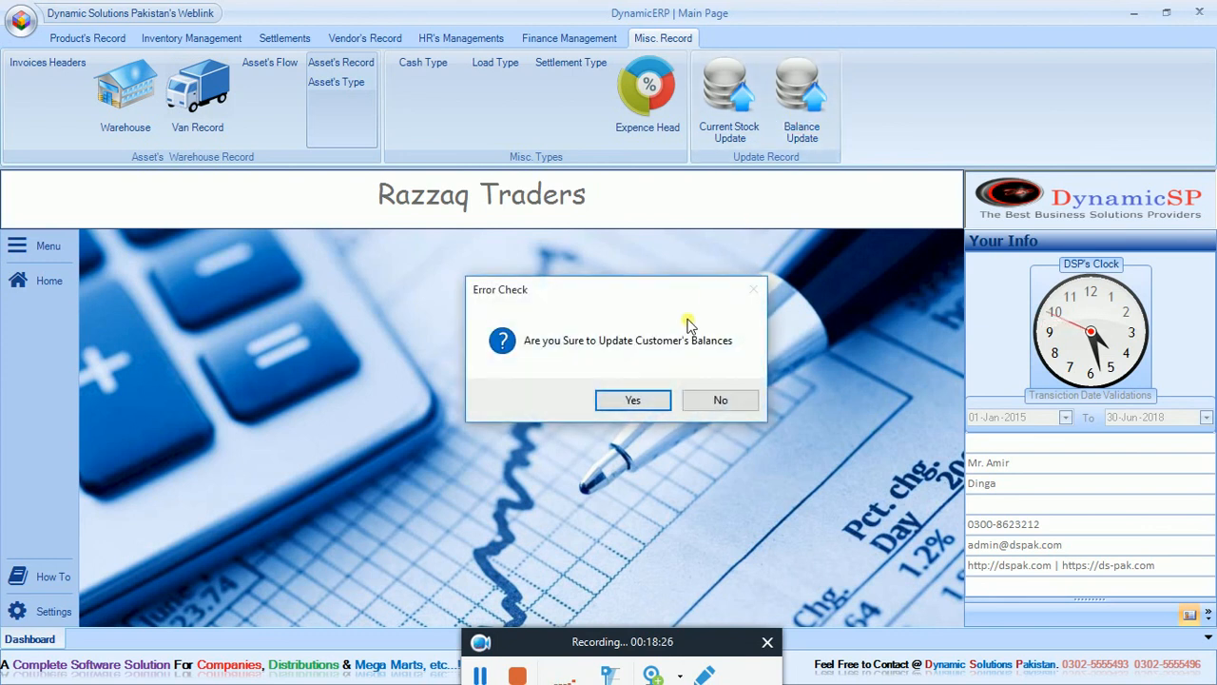
left_click(635, 400)
left_click(681, 403)
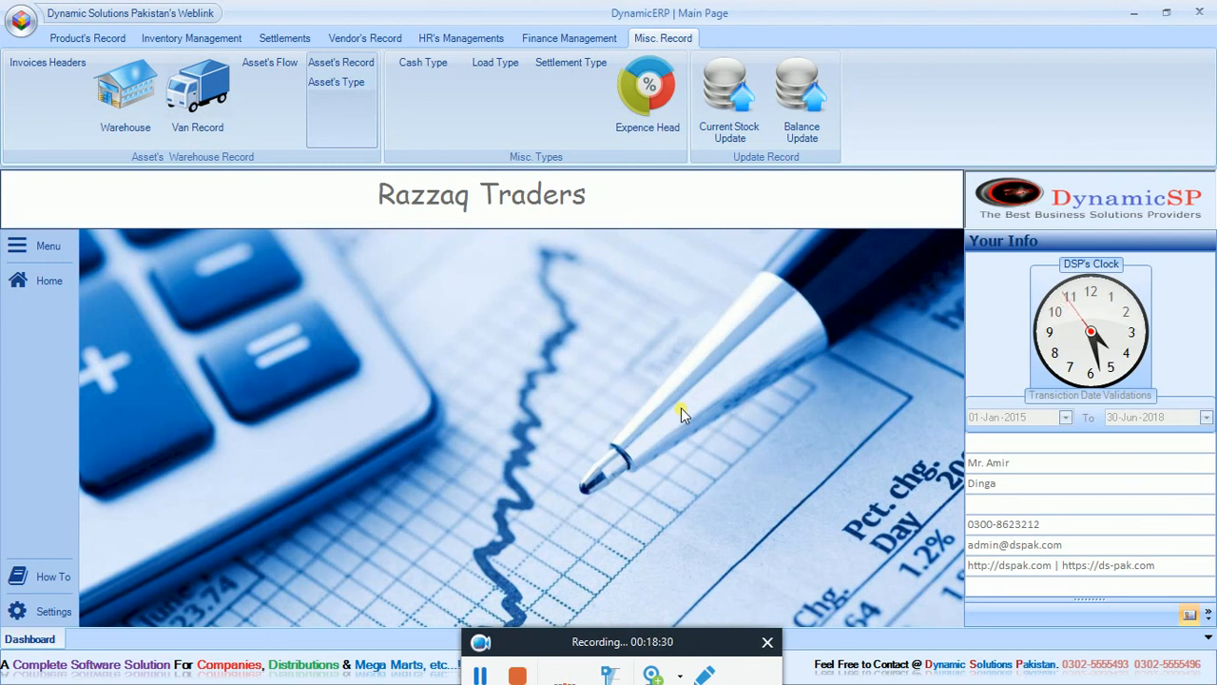
left_click(571, 38)
left_click(463, 38)
left_click(371, 40)
left_click(278, 40)
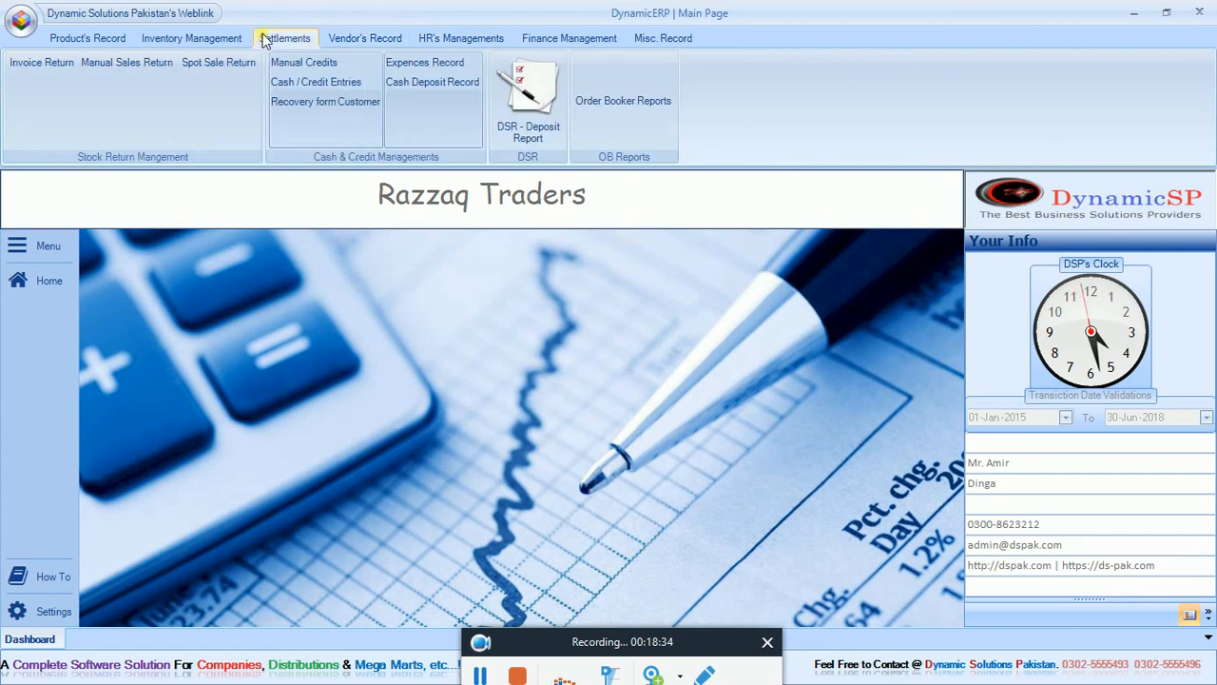
left_click(215, 40)
left_click(115, 40)
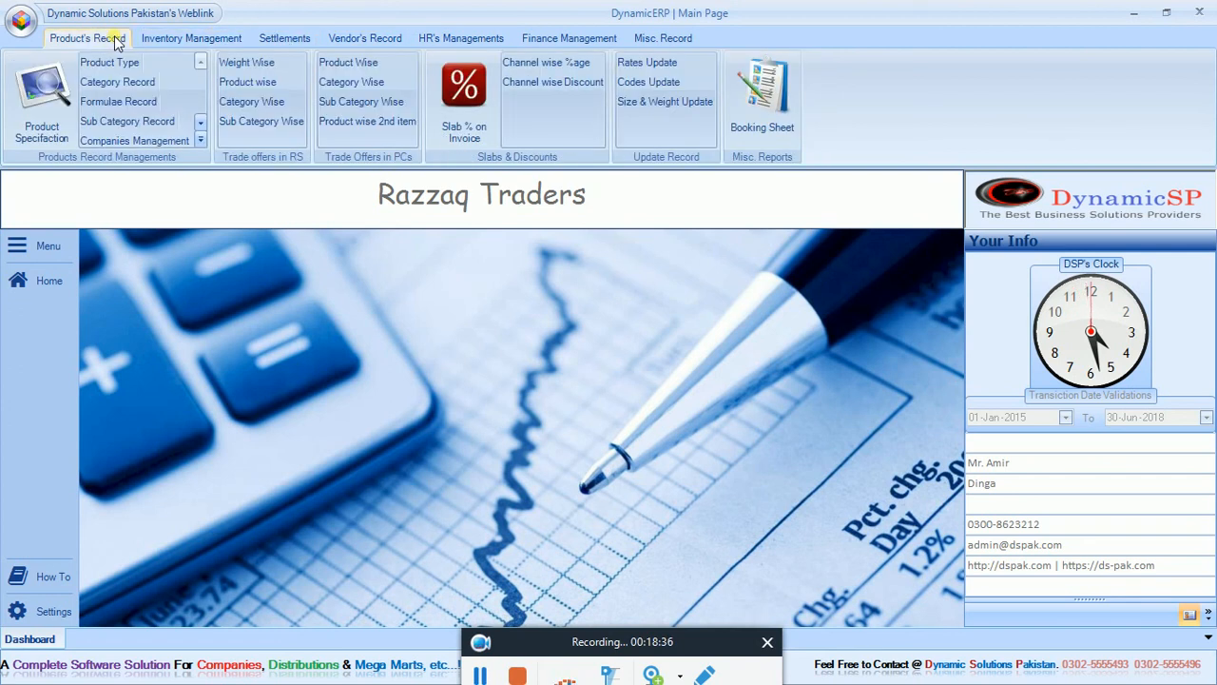